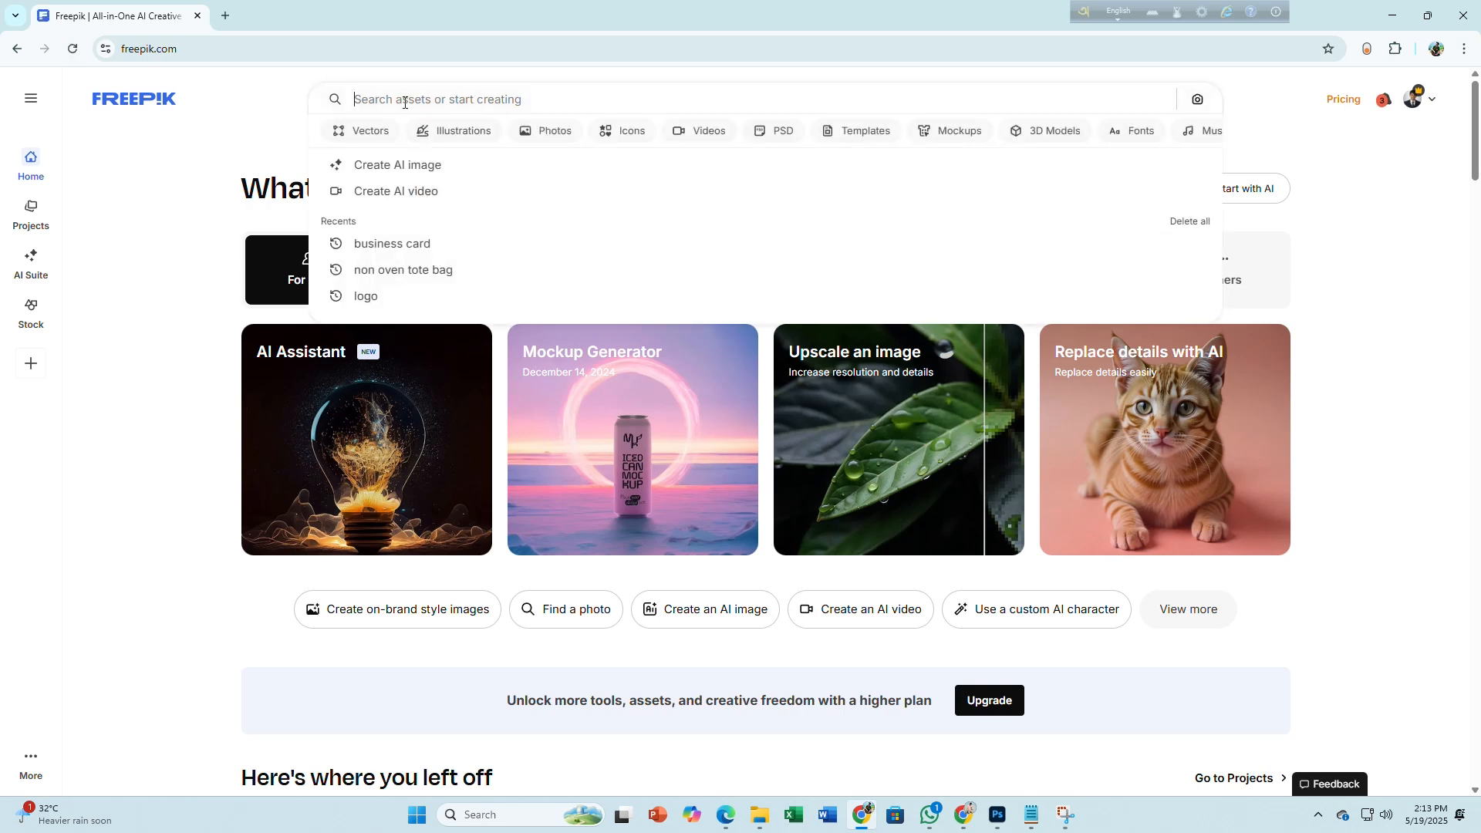
# Search Freepik for 'business card' and open the Orange elegant corporate card from page two
pyautogui.write('business')
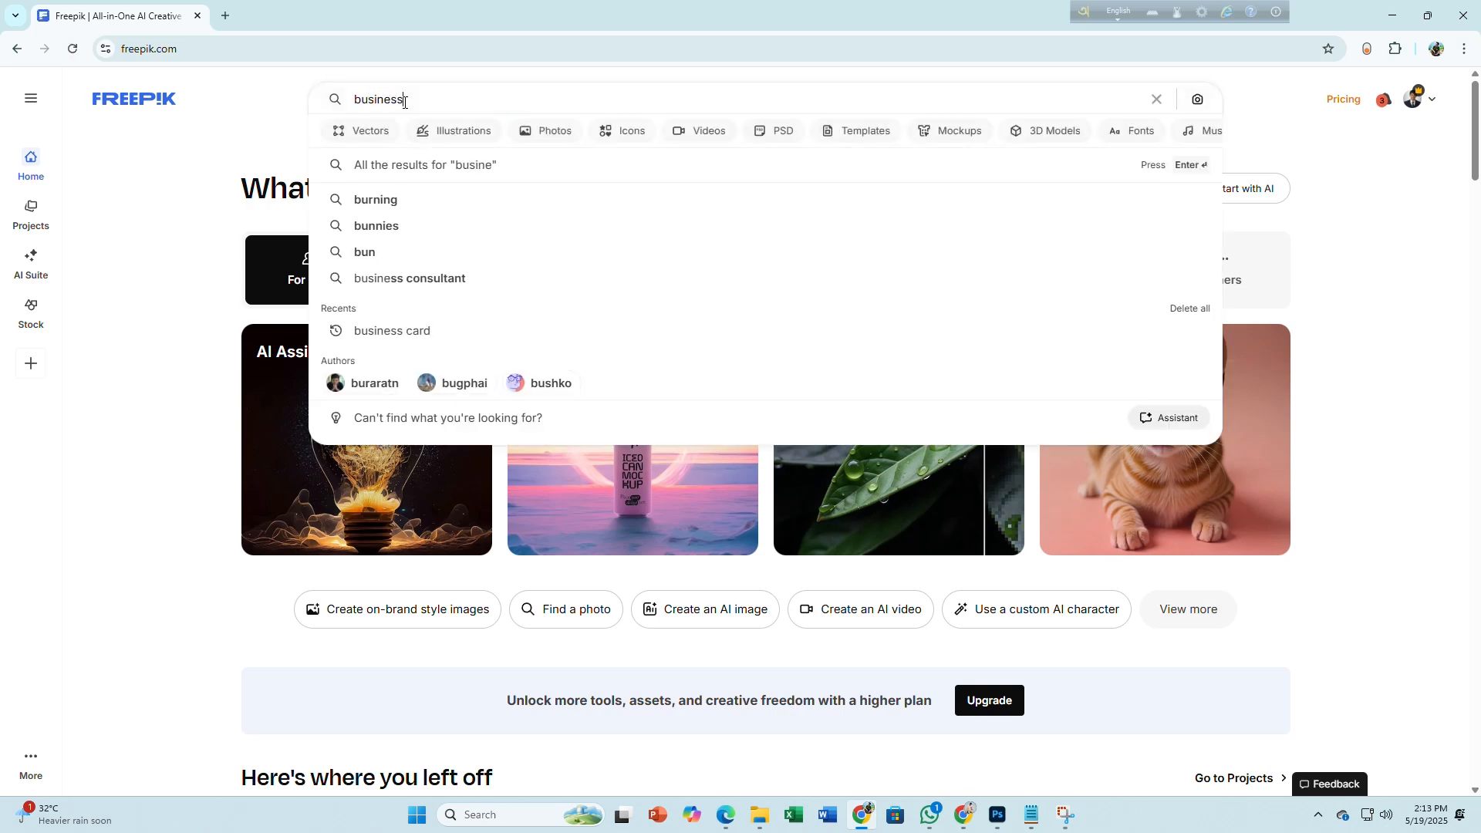
pyautogui.write(' card')
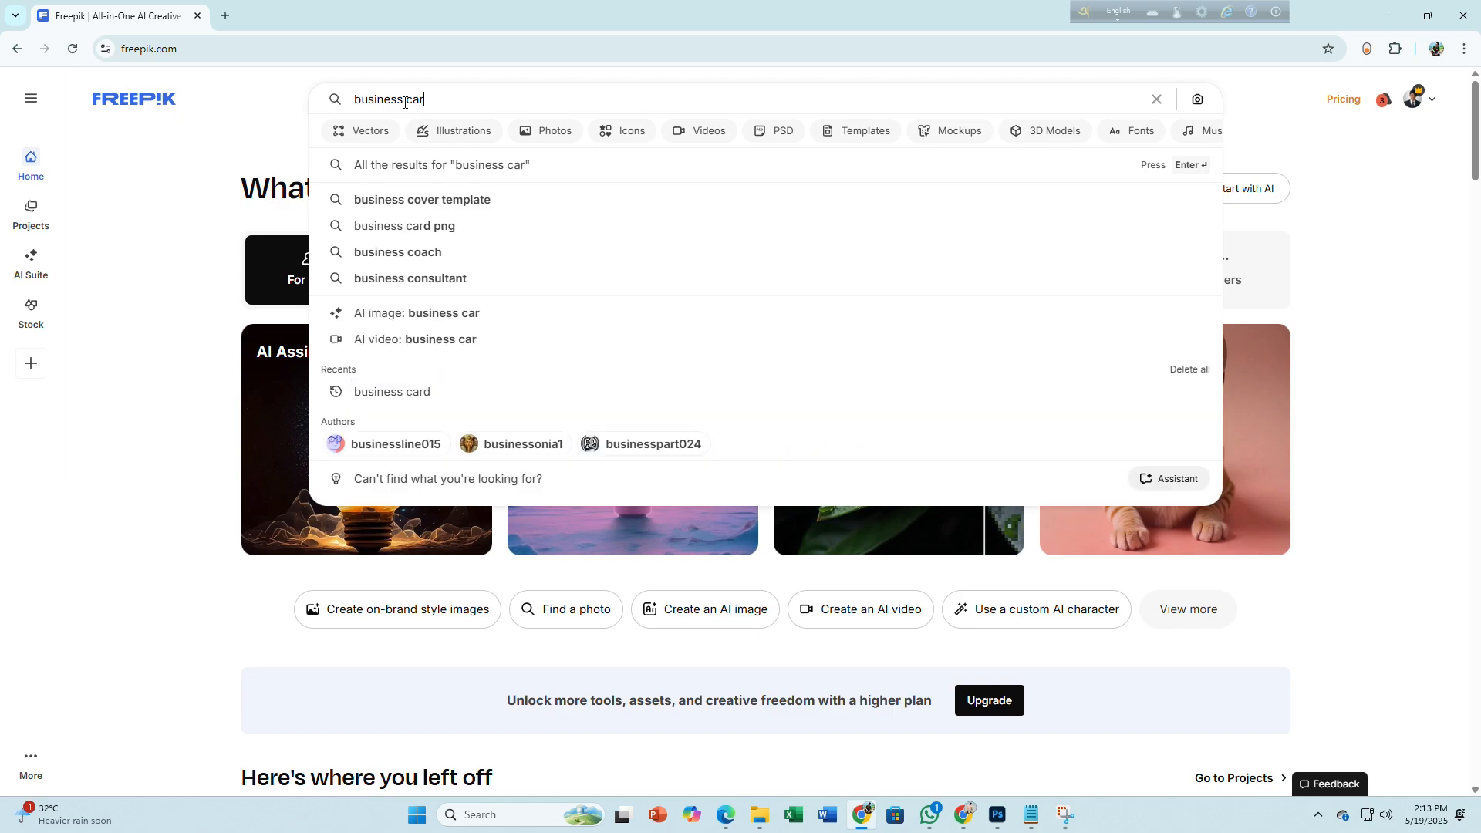
pyautogui.press('Return')
pyautogui.scroll(-12, 788, 513)
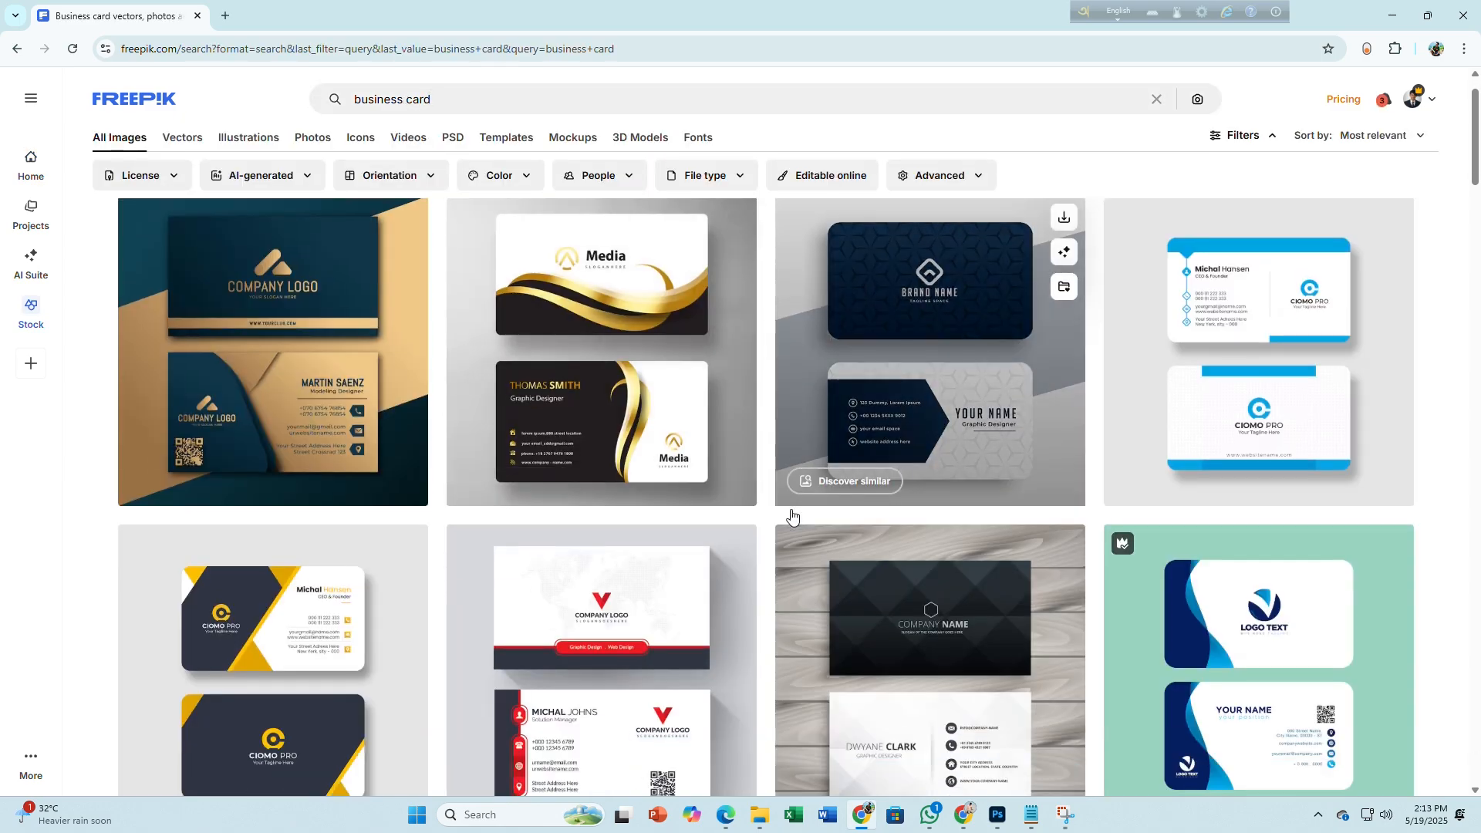
pyautogui.scroll(-15, 790, 516)
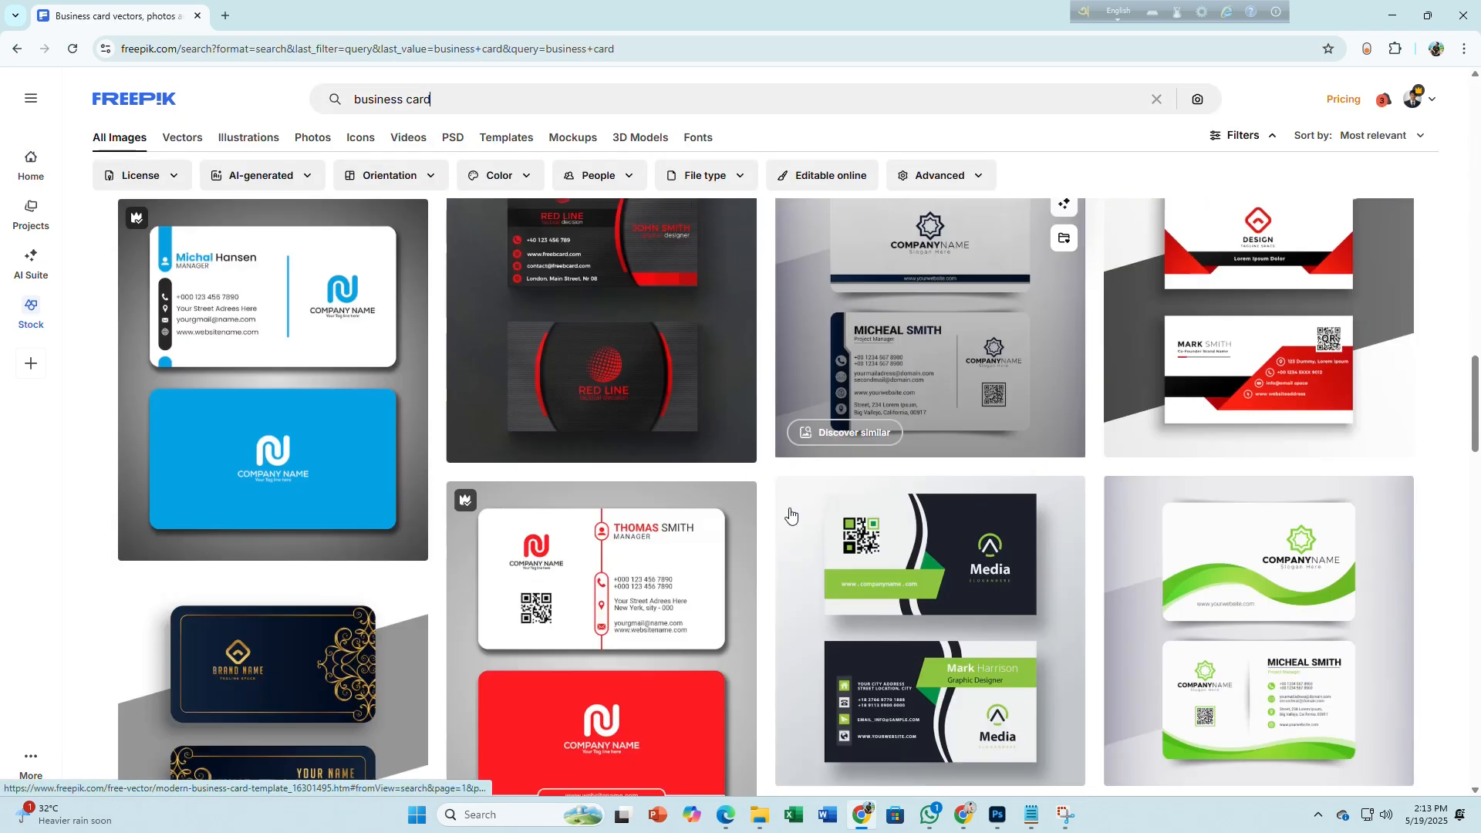
pyautogui.scroll(-5, 790, 516)
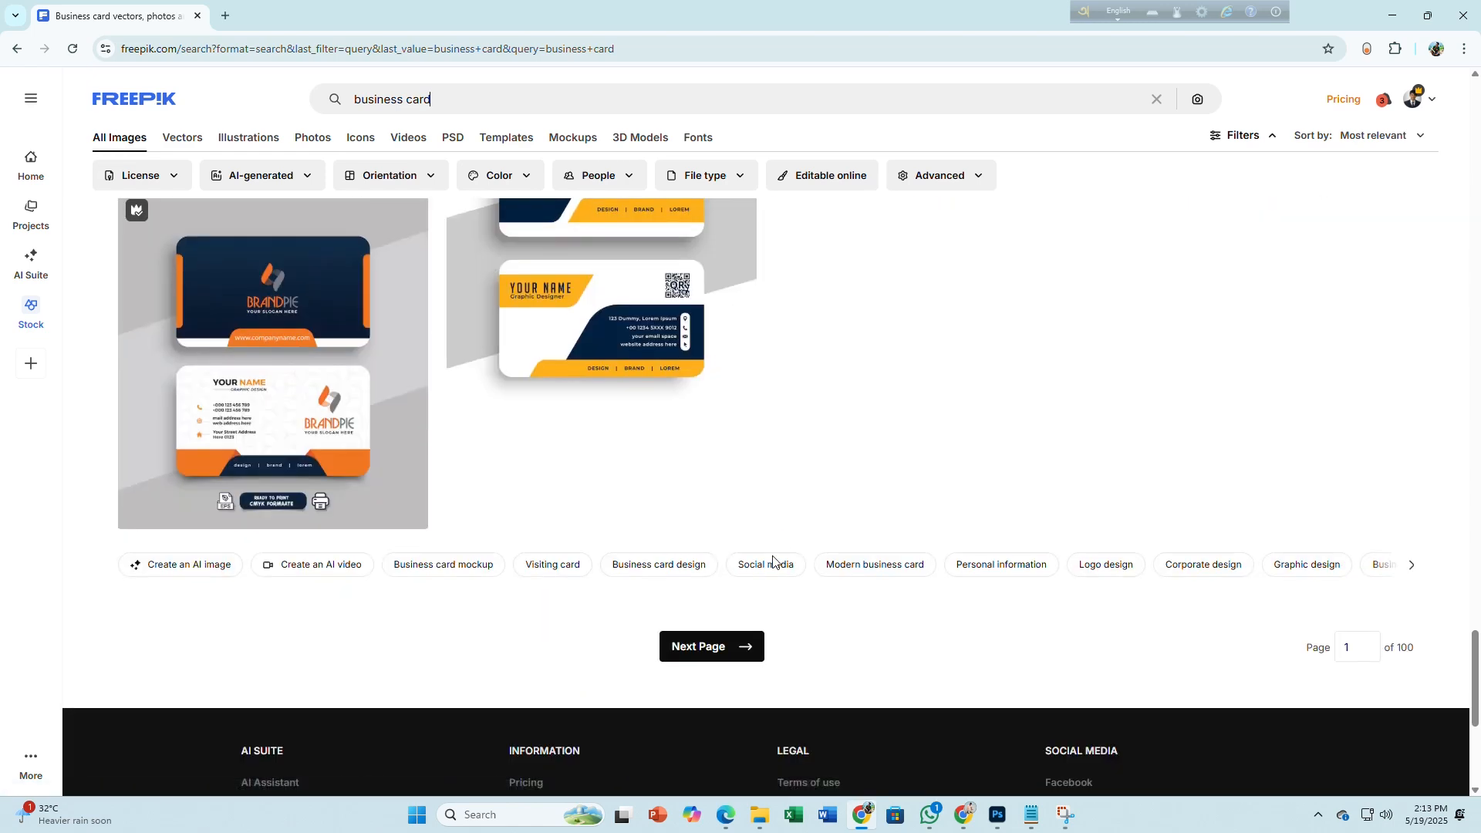
pyautogui.click(704, 645)
pyautogui.click(927, 457)
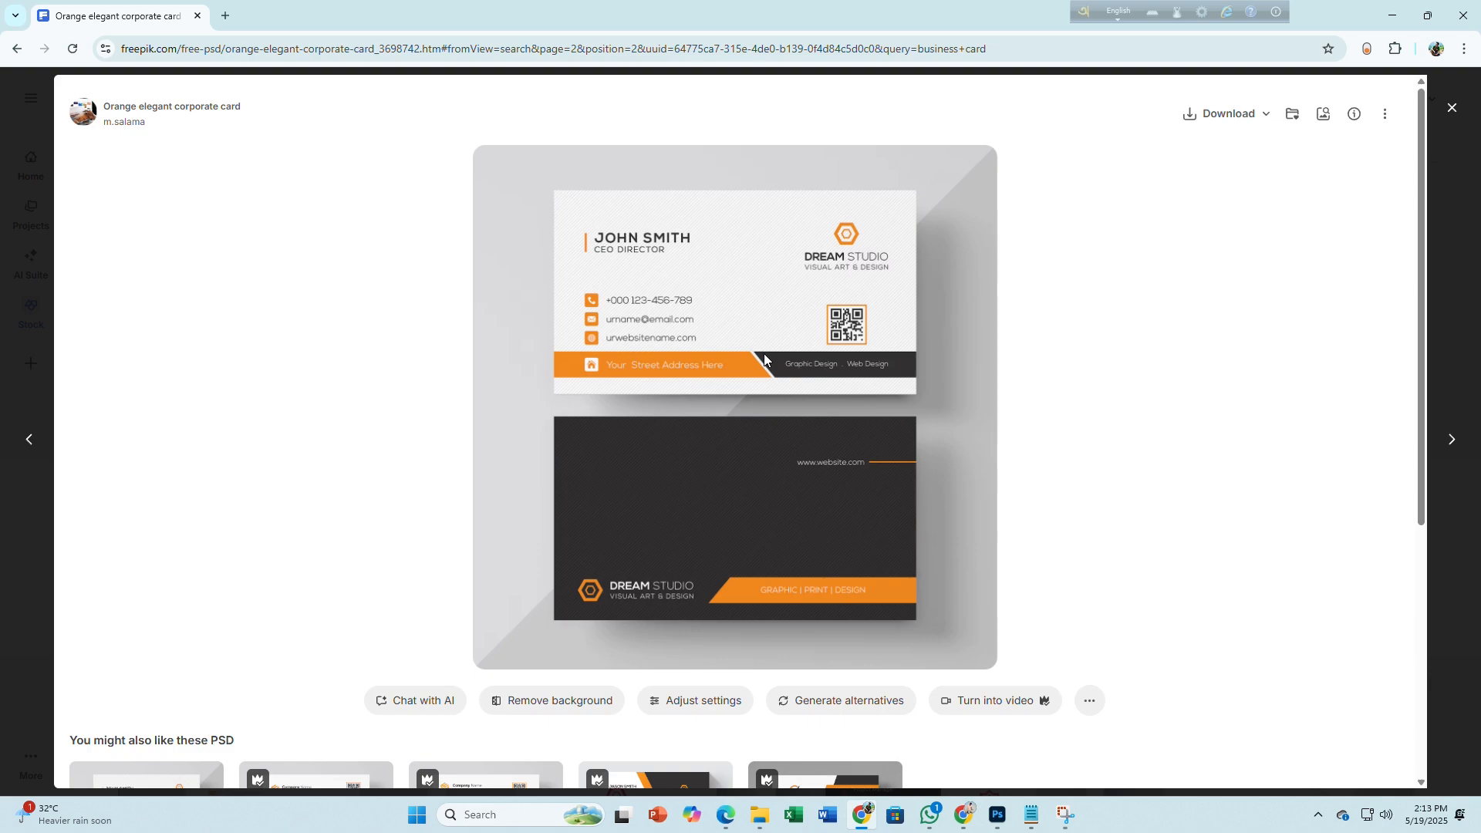
# Open Canva in a new tab, dismiss the Create a design window, and go to Projects
pyautogui.click(964, 827)
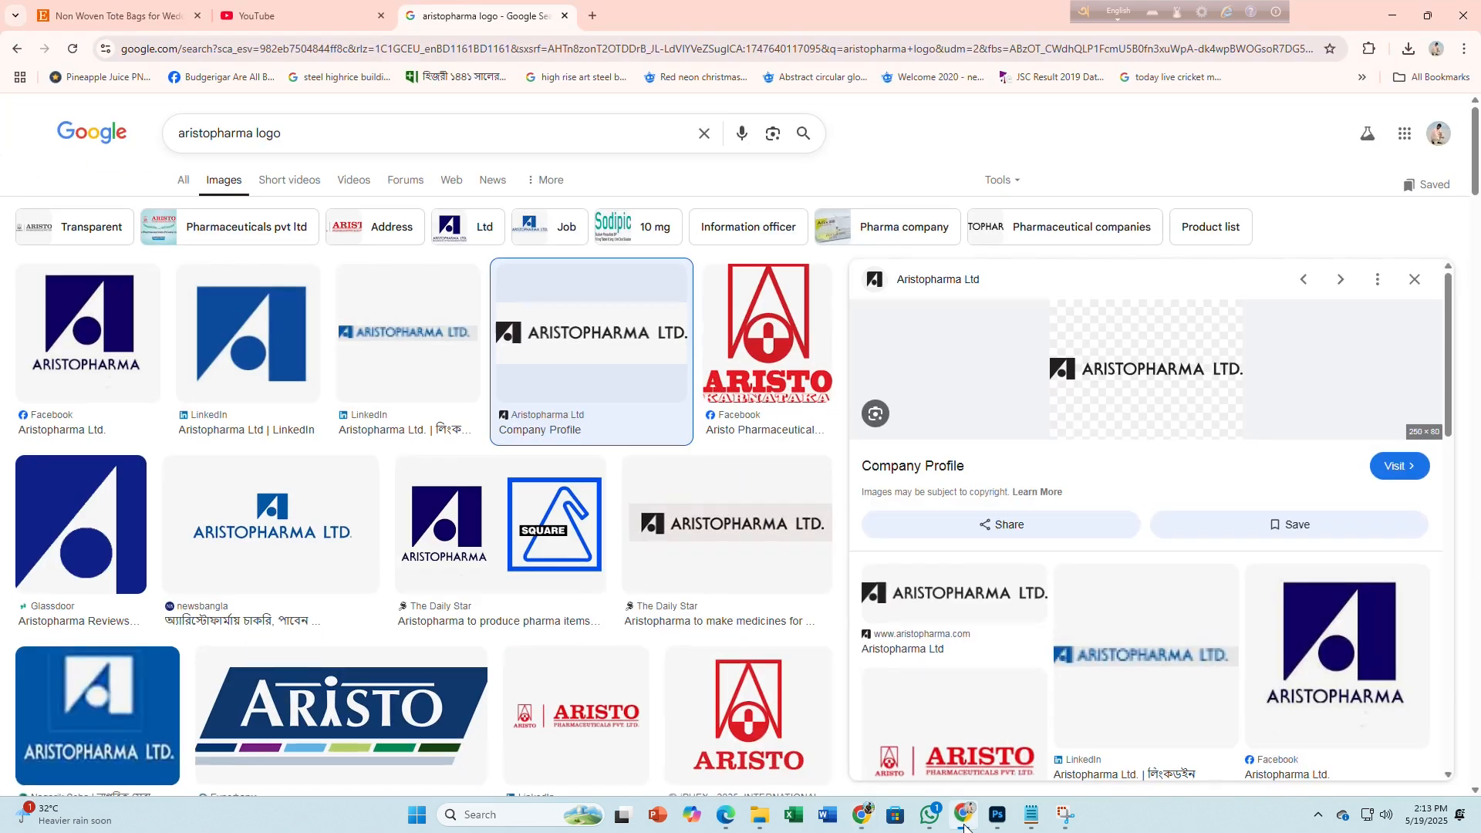
pyautogui.click(593, 16)
pyautogui.click(958, 380)
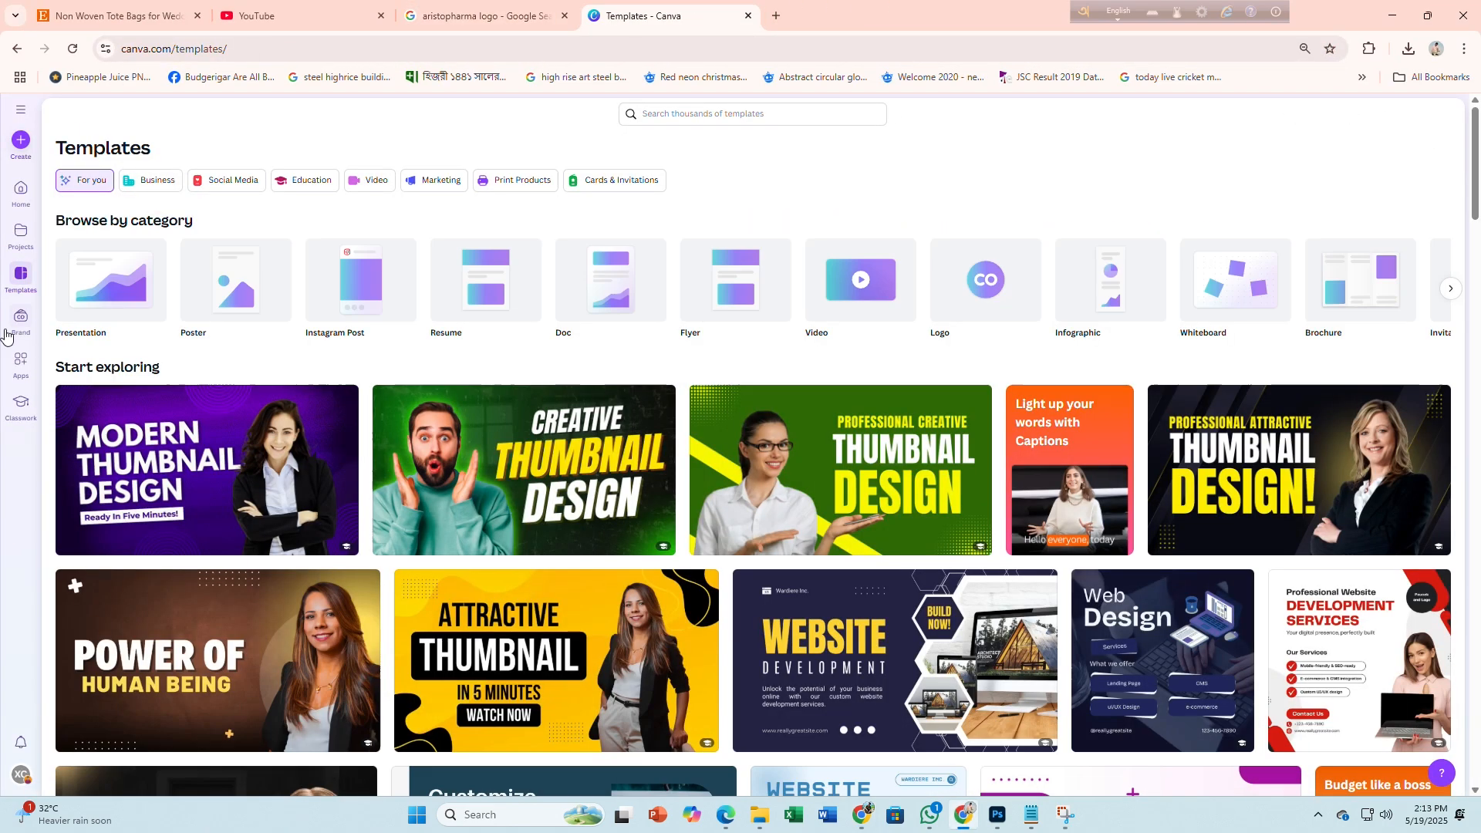
pyautogui.click(20, 144)
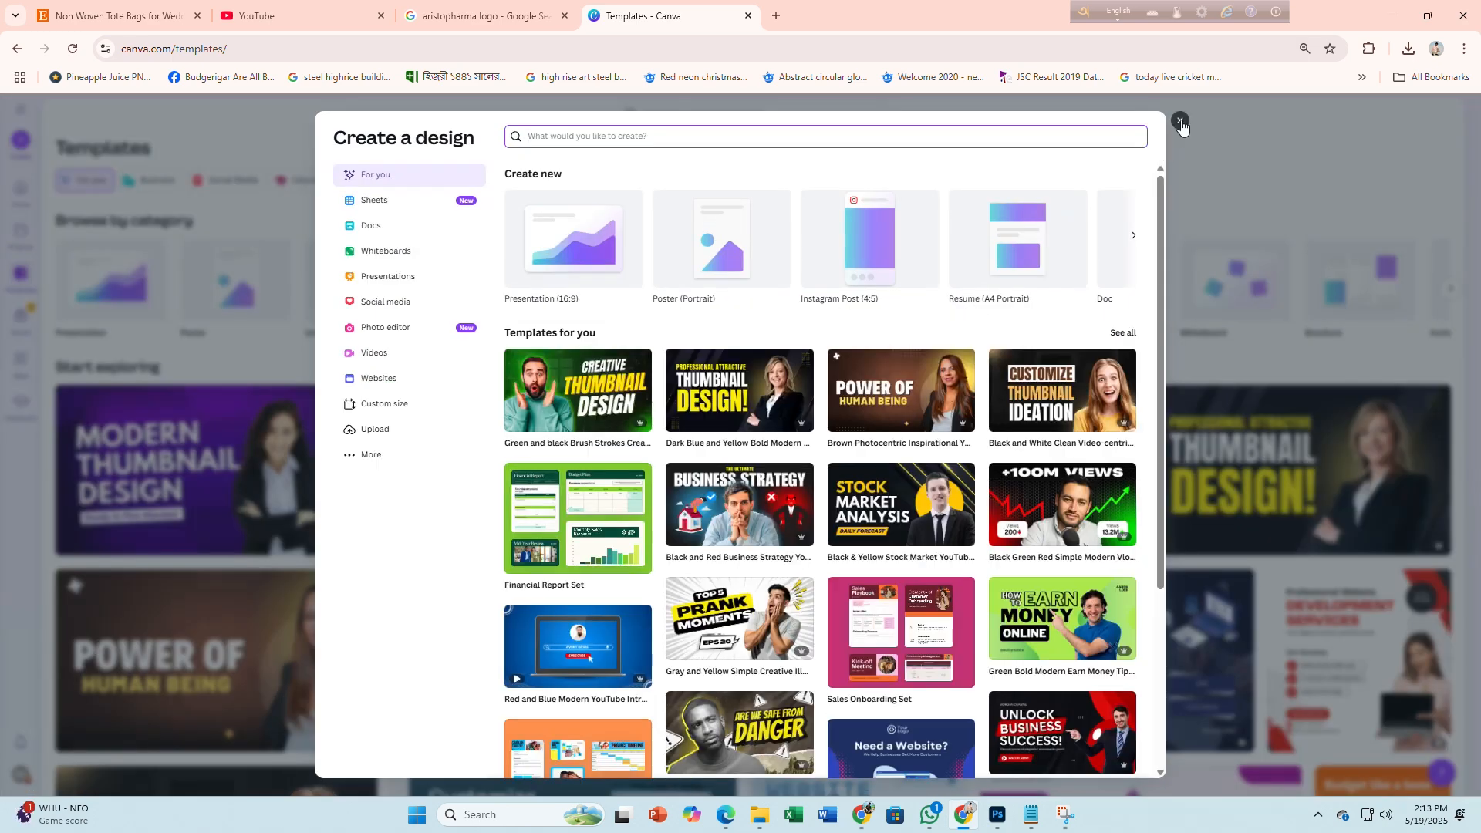
pyautogui.click(1165, 137)
pyautogui.click(21, 255)
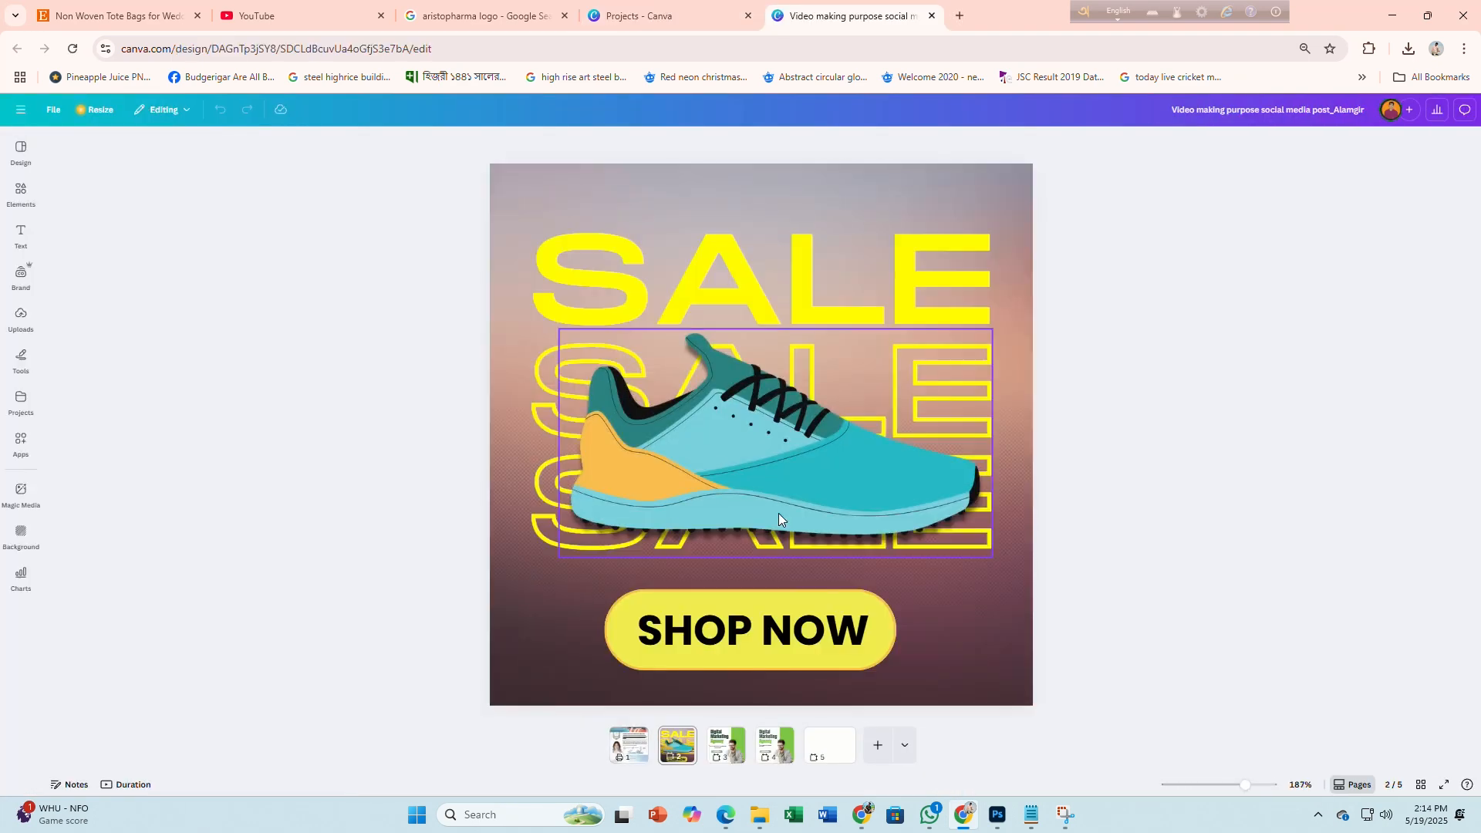
# Open the design's blank page 5 and add a square from Elements
pyautogui.click(831, 737)
pyautogui.click(829, 745)
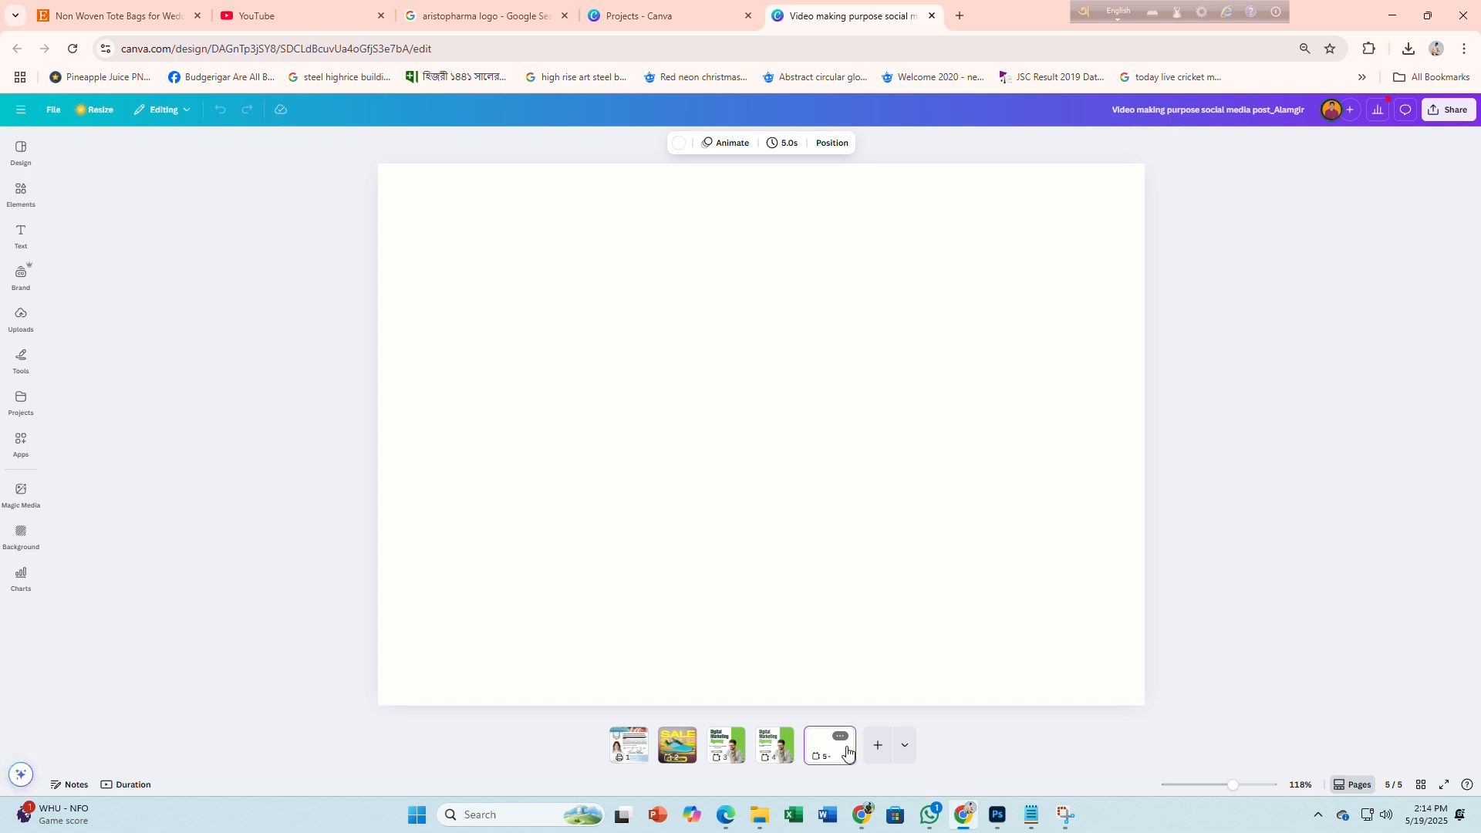
pyautogui.click(20, 193)
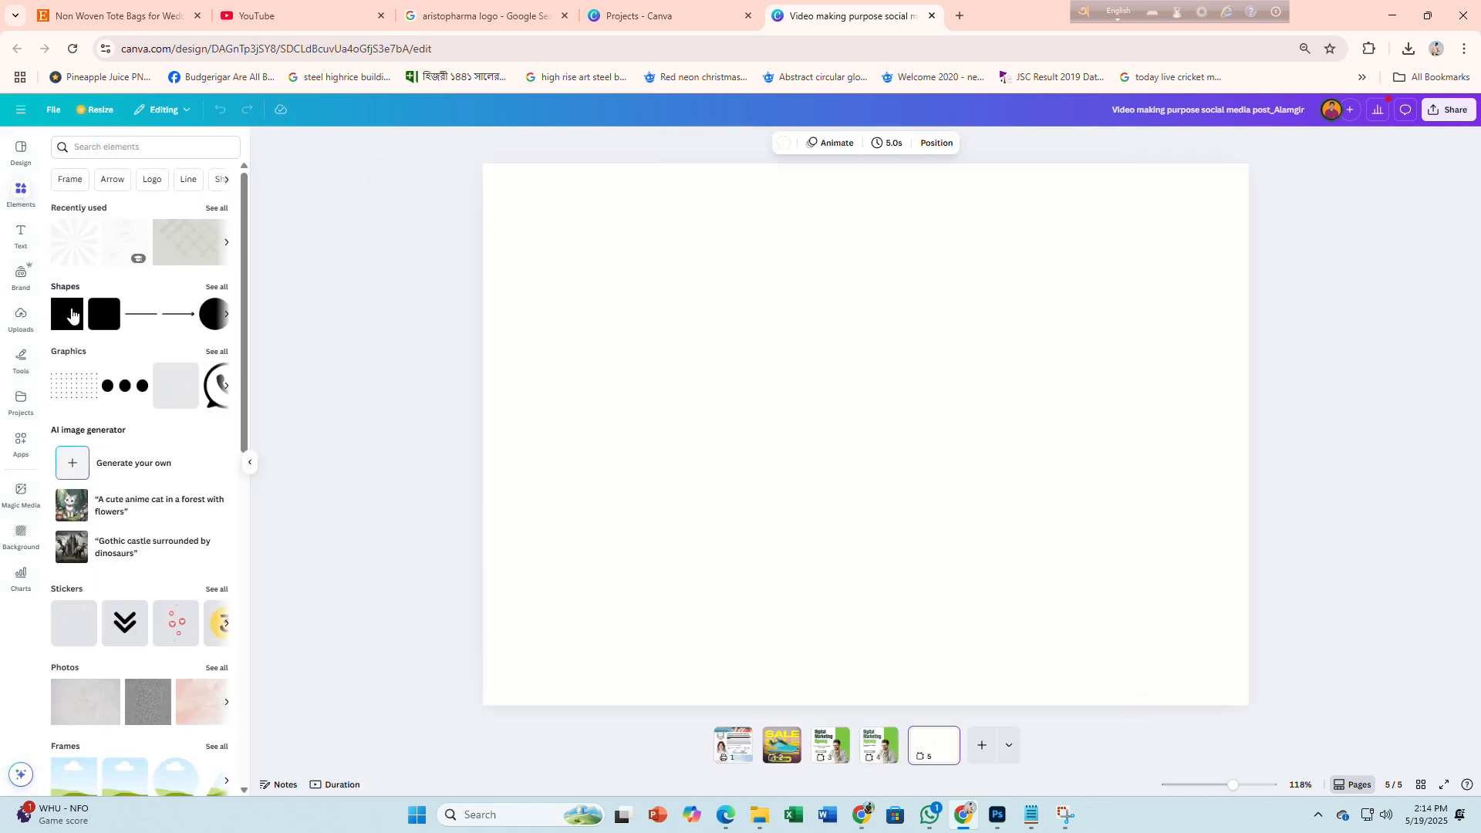
pyautogui.click(67, 314)
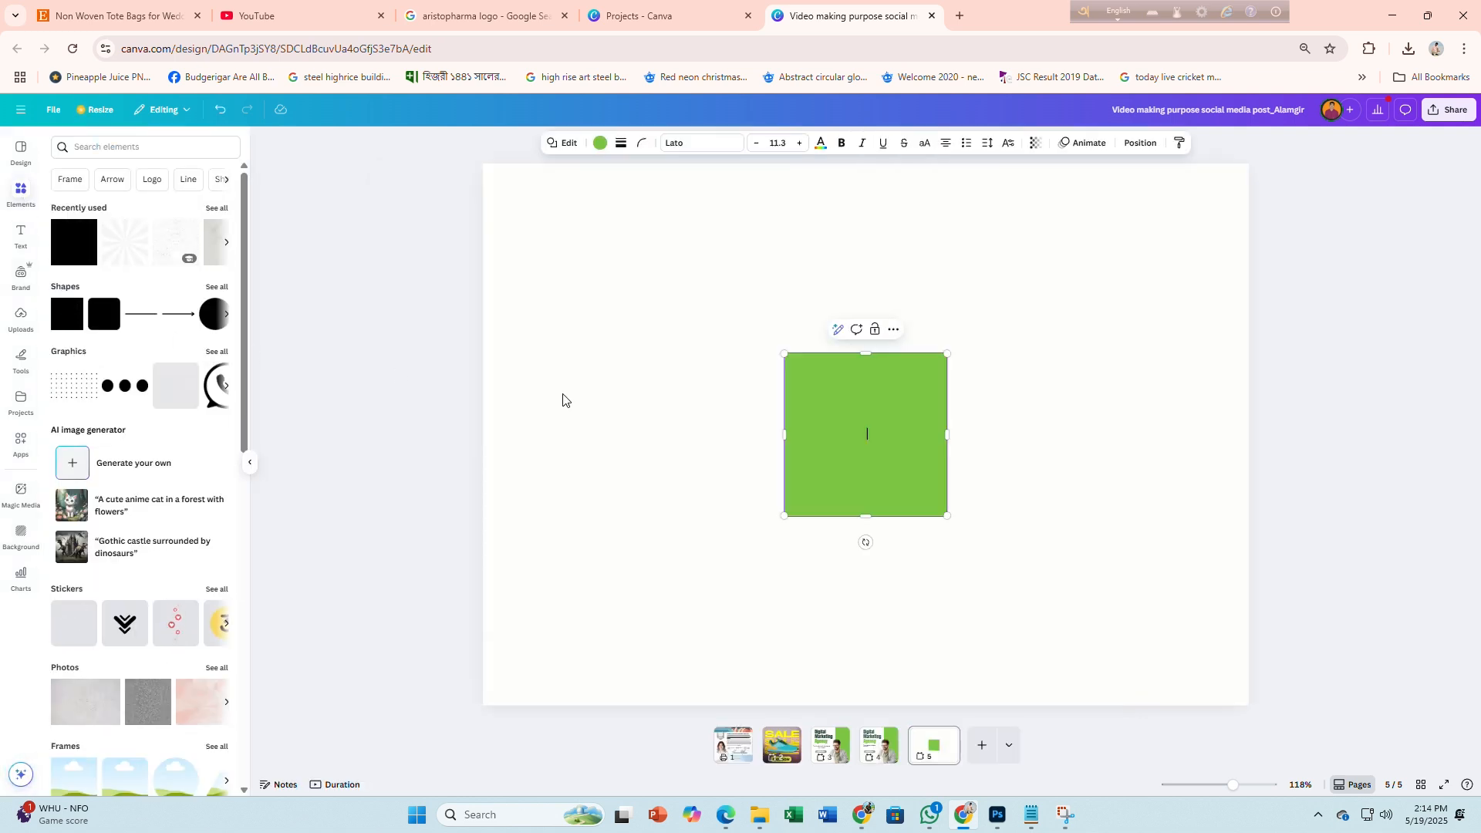
# Resize the square to 3.5 × 2 in, reposition it, and Alt-drag a copy below
pyautogui.click(1139, 144)
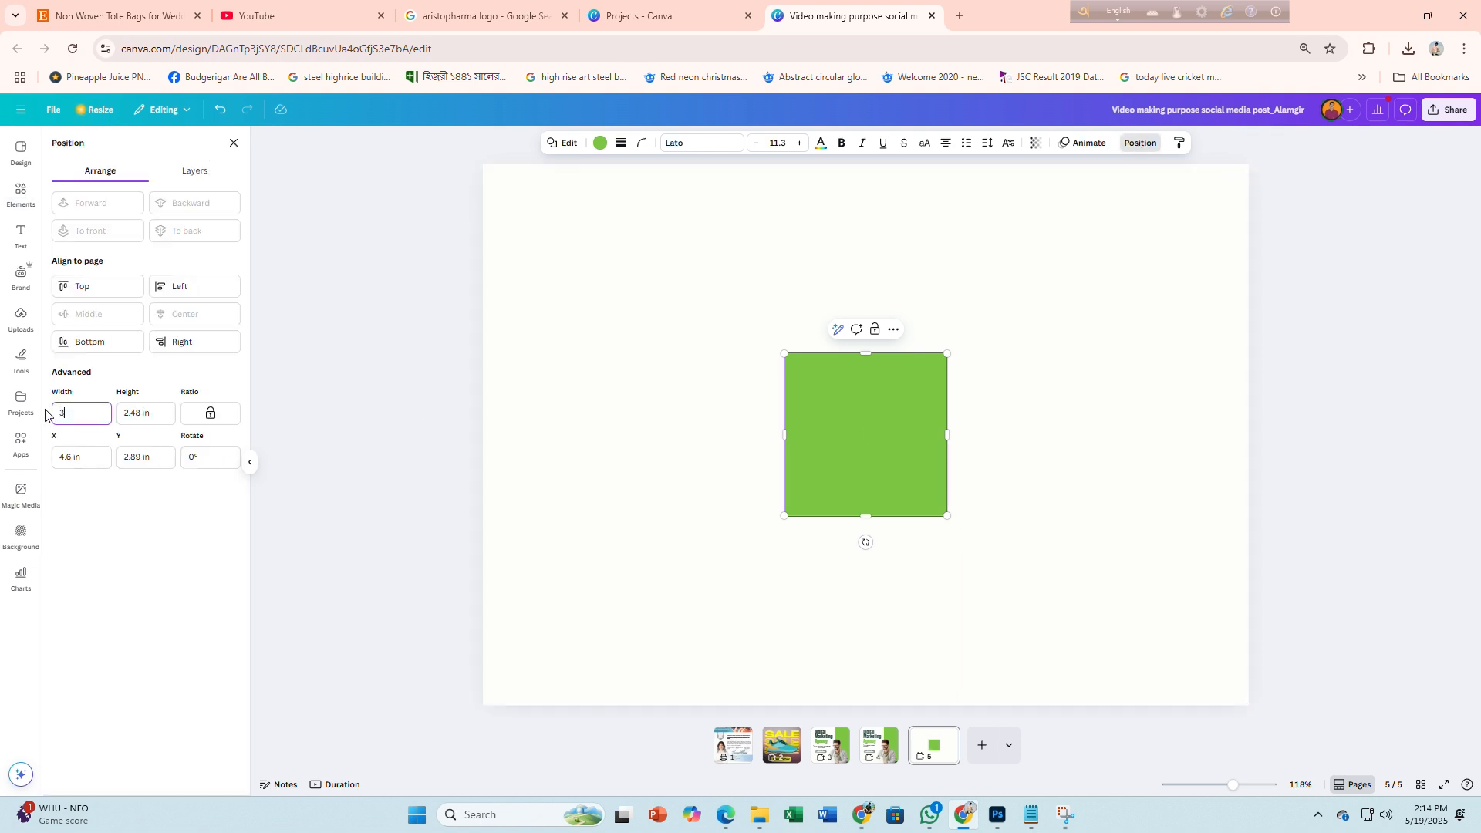
pyautogui.click(140, 415)
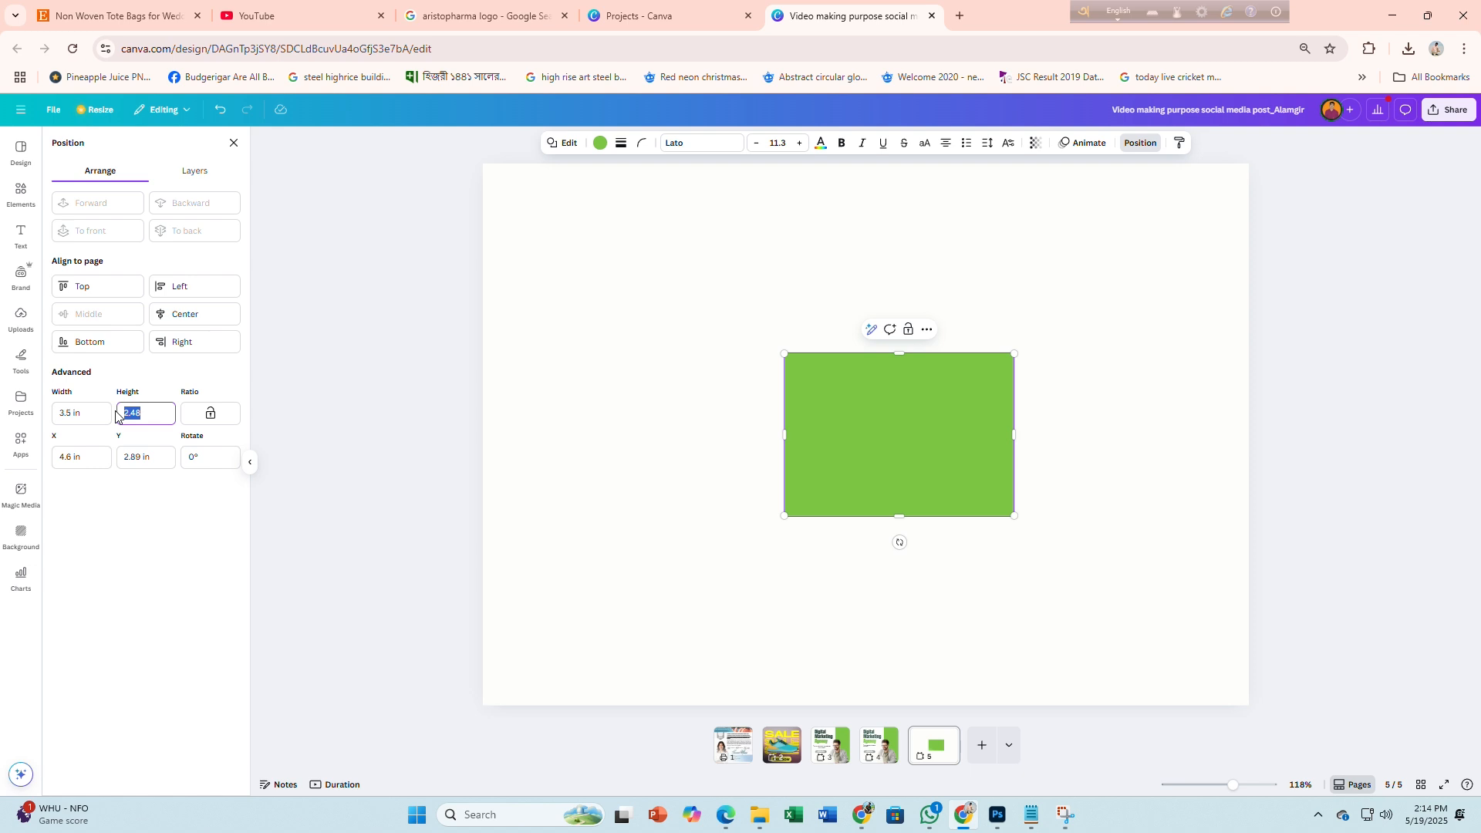
pyautogui.press('Return')
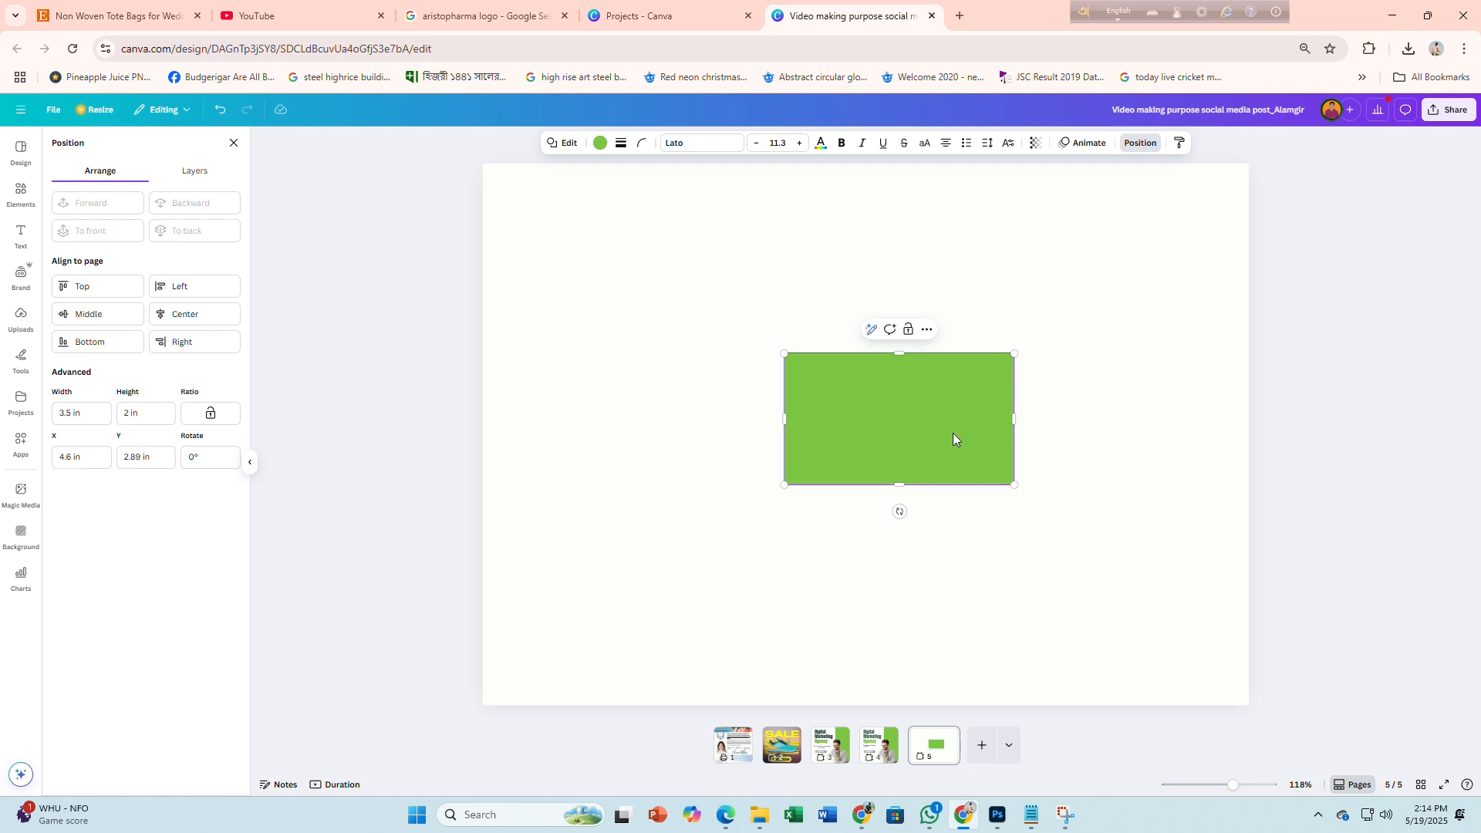
pyautogui.moveTo(952, 433); pyautogui.dragTo(1015, 400)
pyautogui.moveTo(863, 281); pyautogui.dragTo(862, 484)
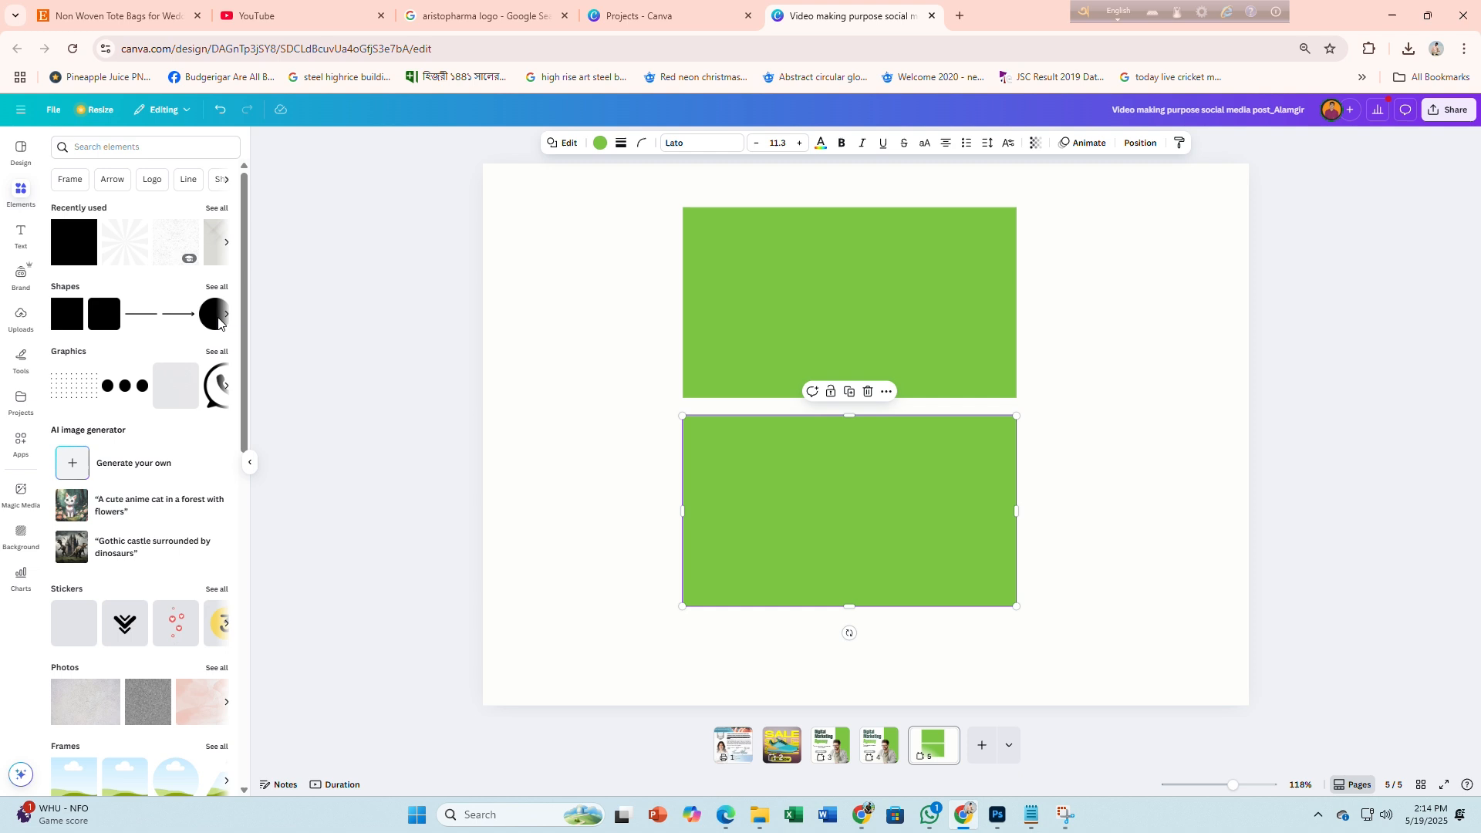
# Add a heading, shrink it, and place it left of the top rectangle
pyautogui.click(24, 246)
pyautogui.click(156, 263)
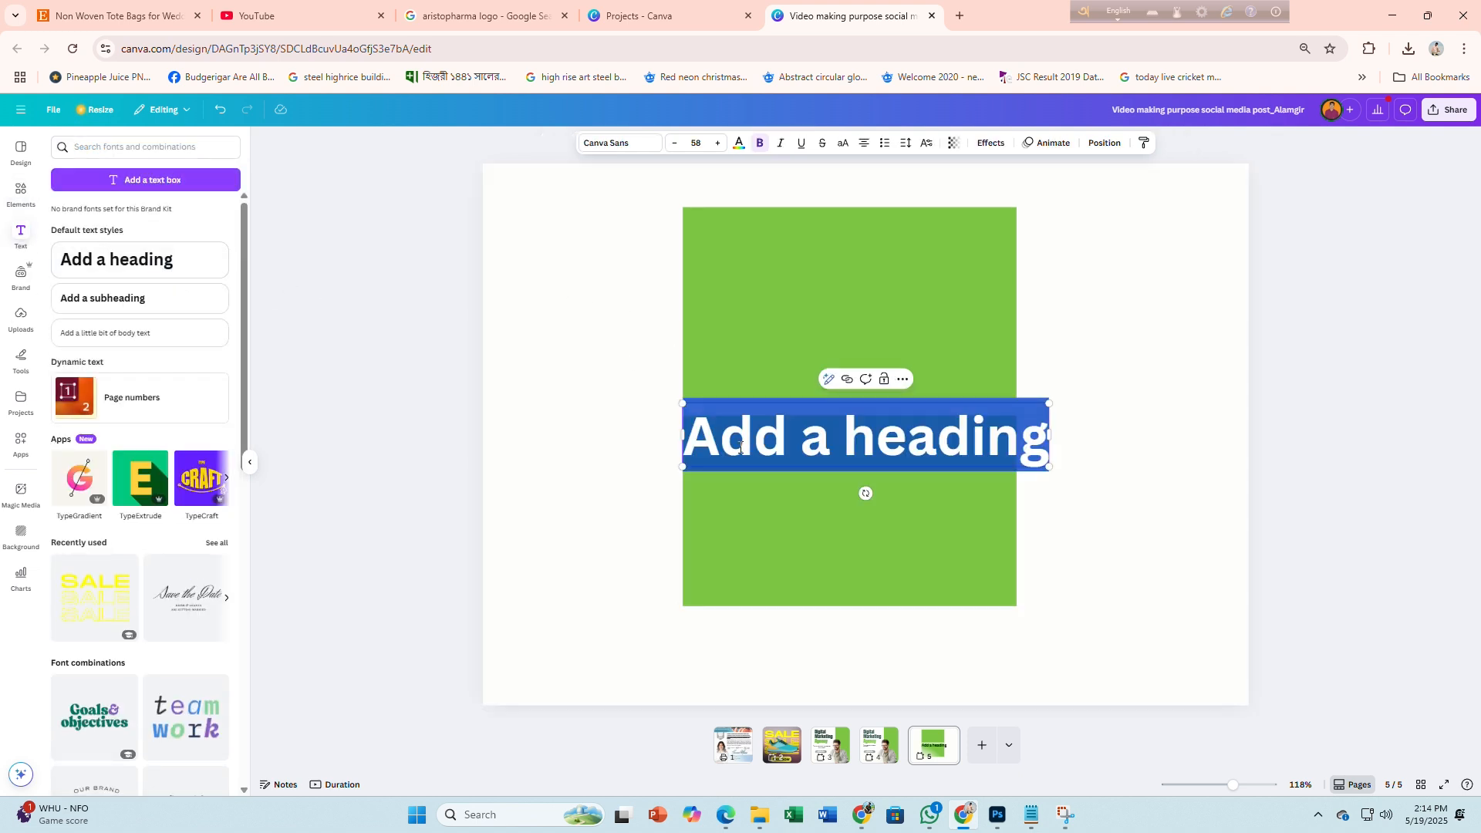
pyautogui.click(675, 143)
pyautogui.click(675, 143)
pyautogui.click(756, 405)
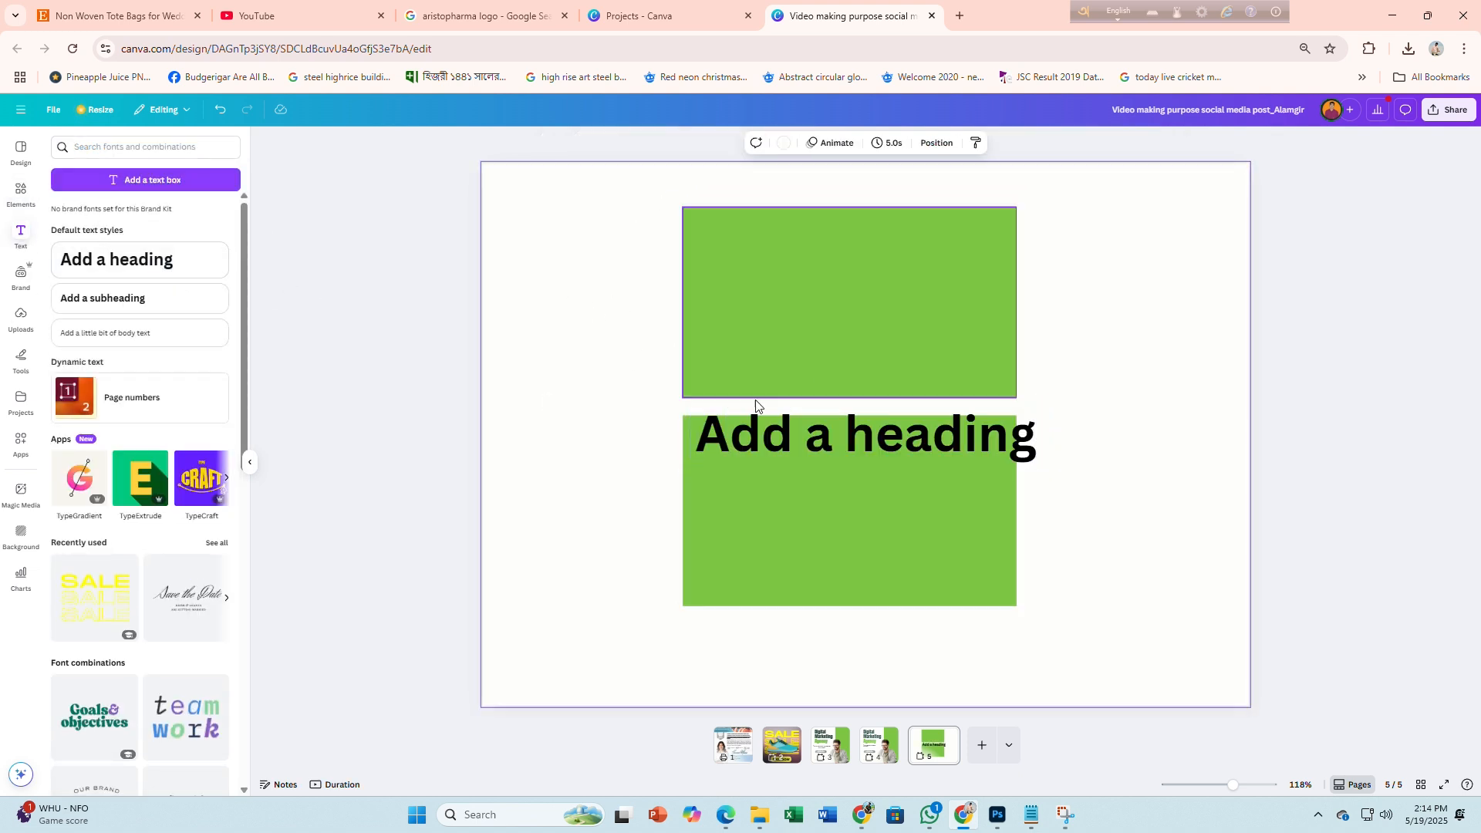
pyautogui.moveTo(835, 448); pyautogui.dragTo(624, 356)
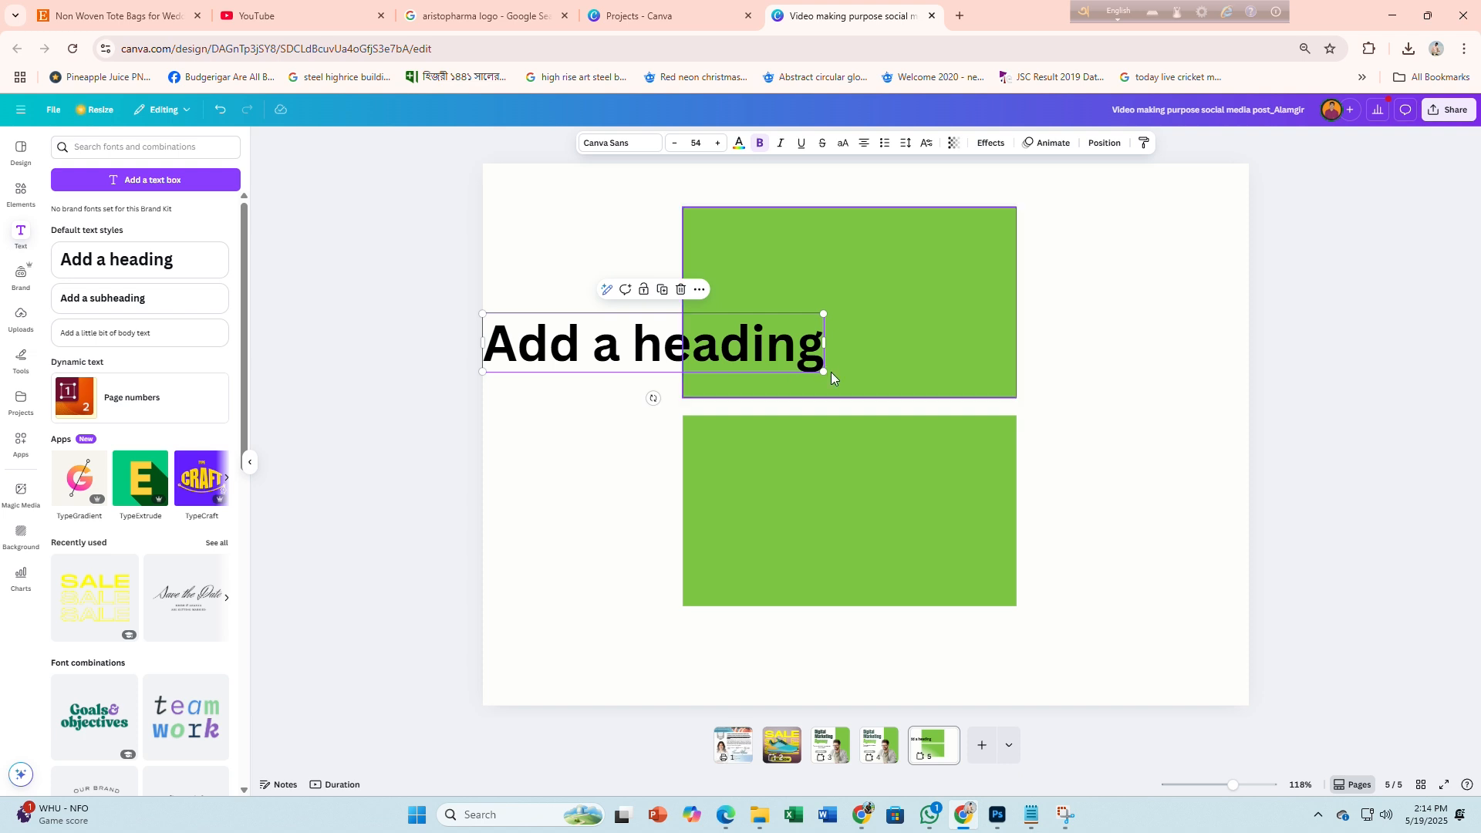
pyautogui.moveTo(824, 372); pyautogui.dragTo(618, 283)
# Type 'Business Card Front' and drag a copy beside the lower rectangle
pyautogui.doubleClick(606, 287)
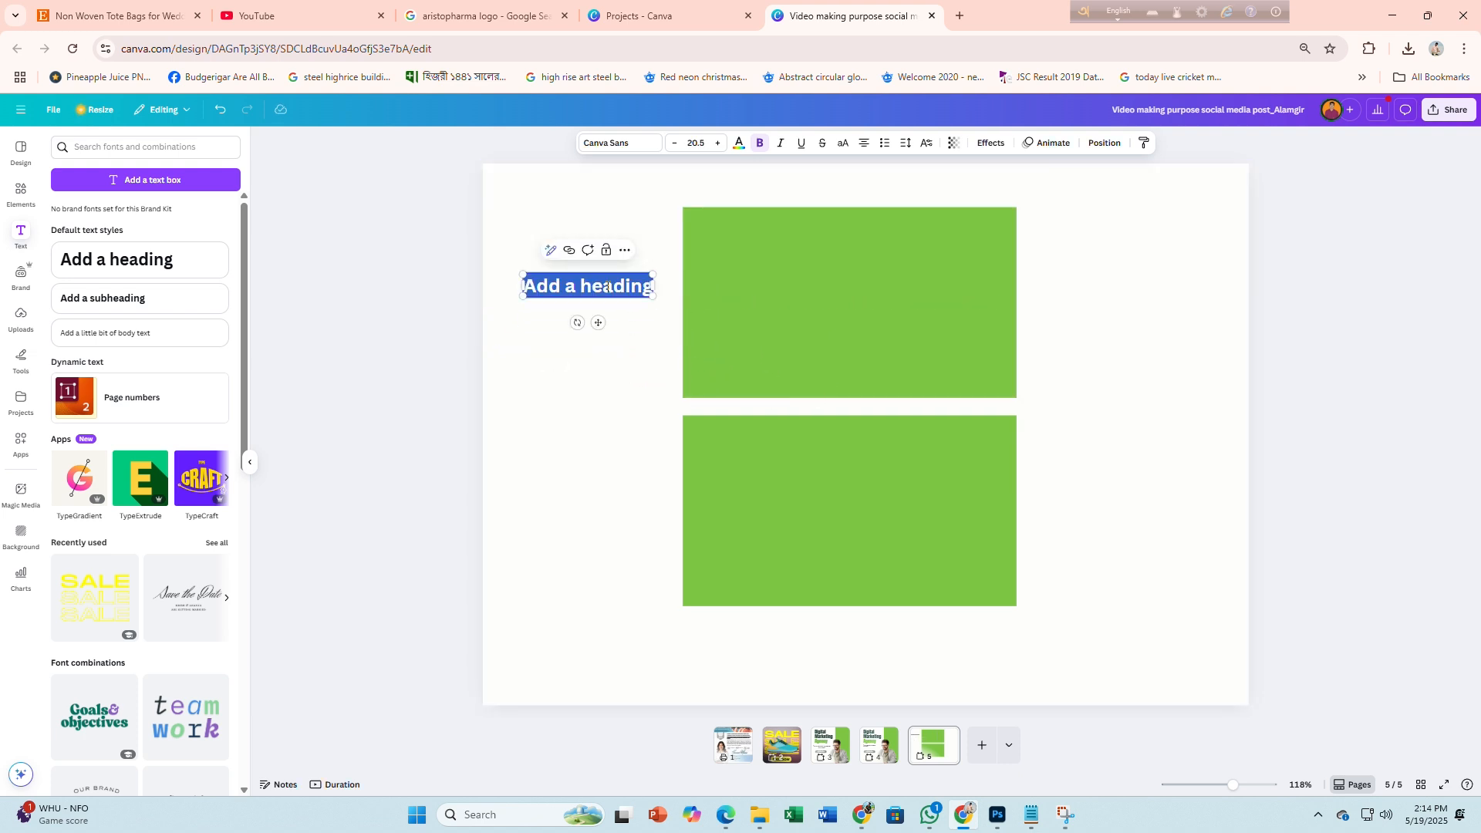
pyautogui.write('Busi')
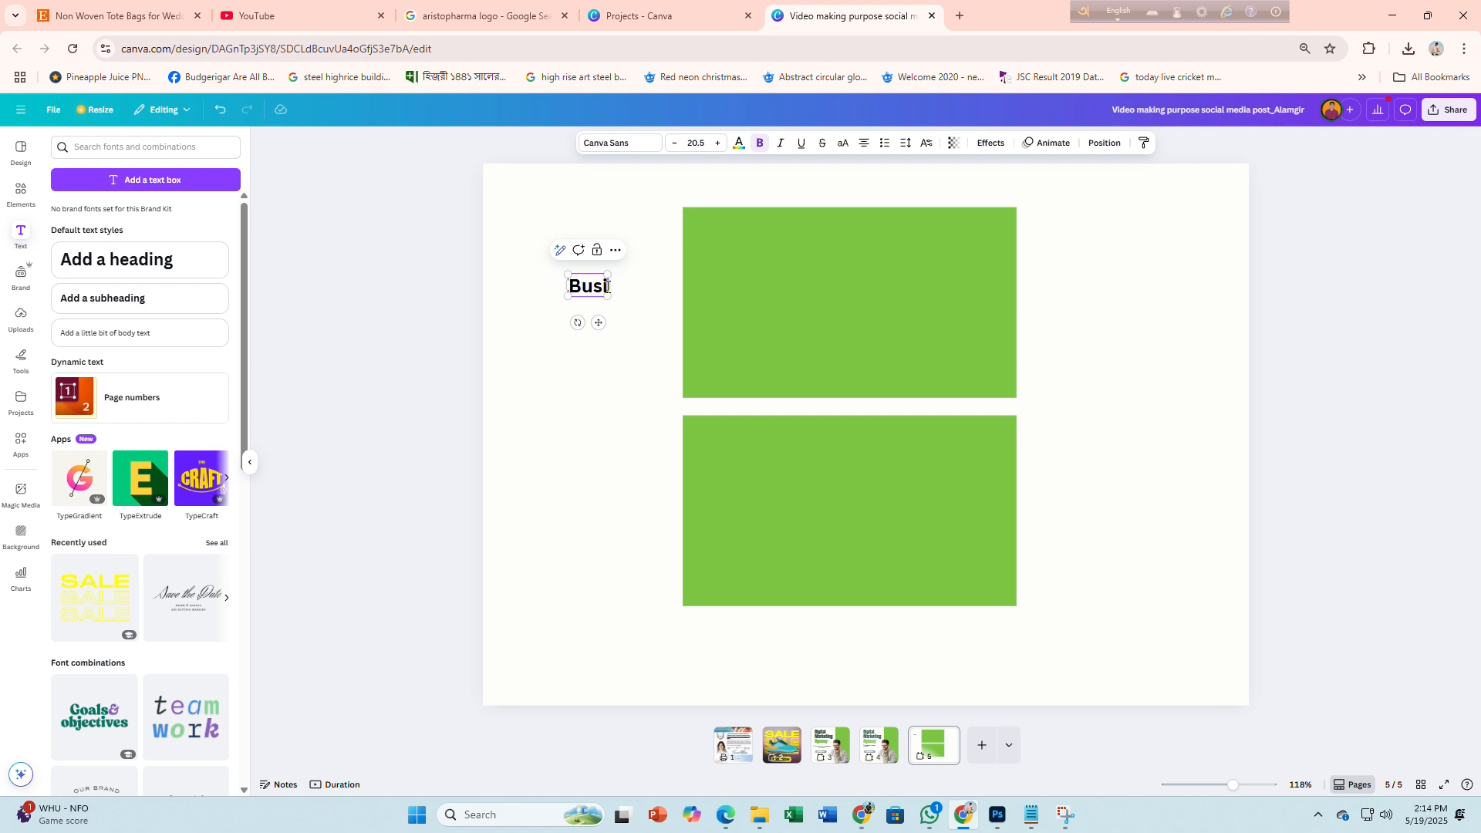
pyautogui.write('ness Card')
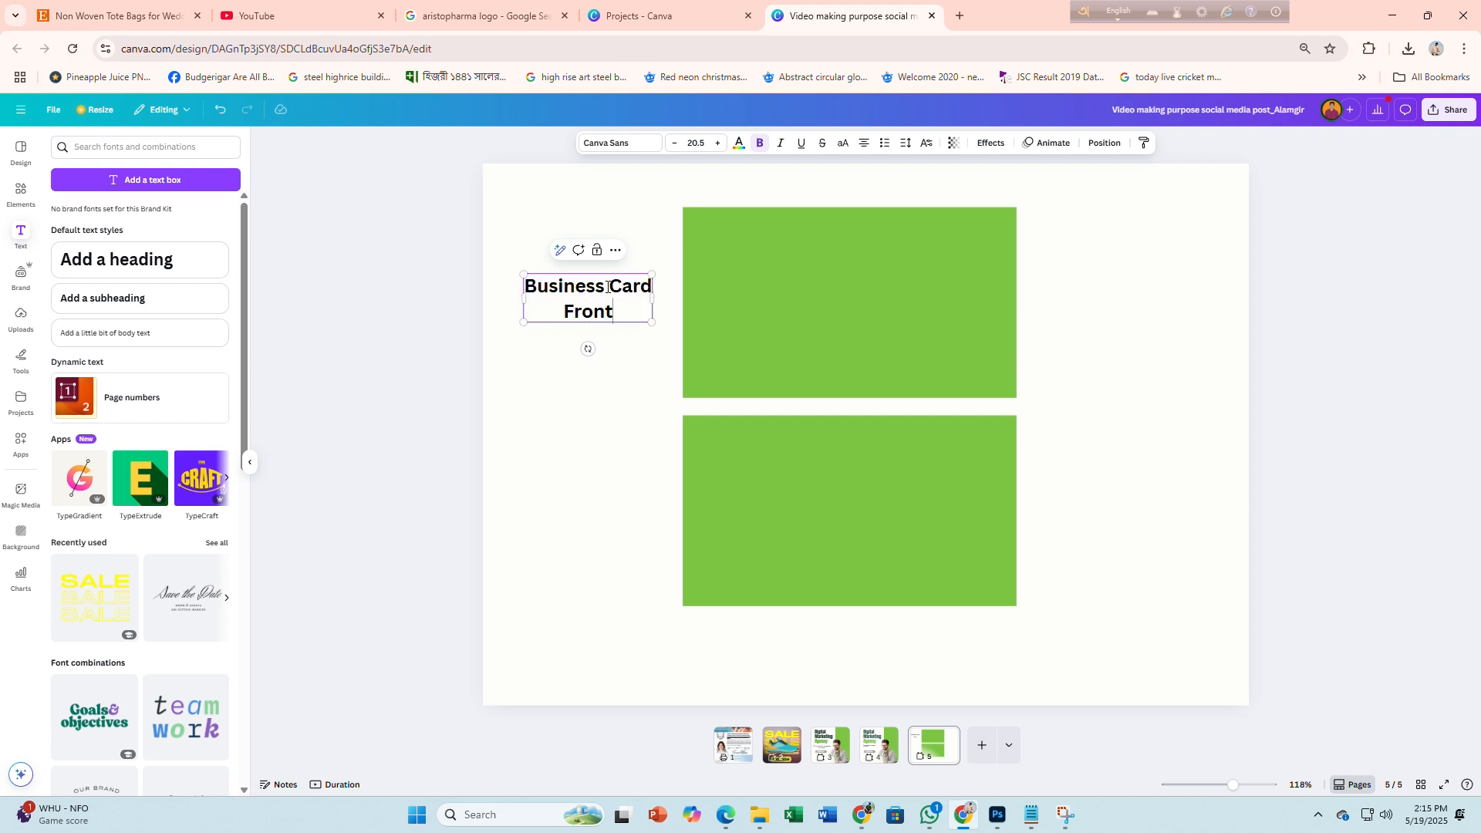
pyautogui.write(' Front')
pyautogui.click(372, 374)
pyautogui.click(600, 313)
pyautogui.moveTo(600, 312); pyautogui.dragTo(604, 538)
pyautogui.doubleClick(599, 540)
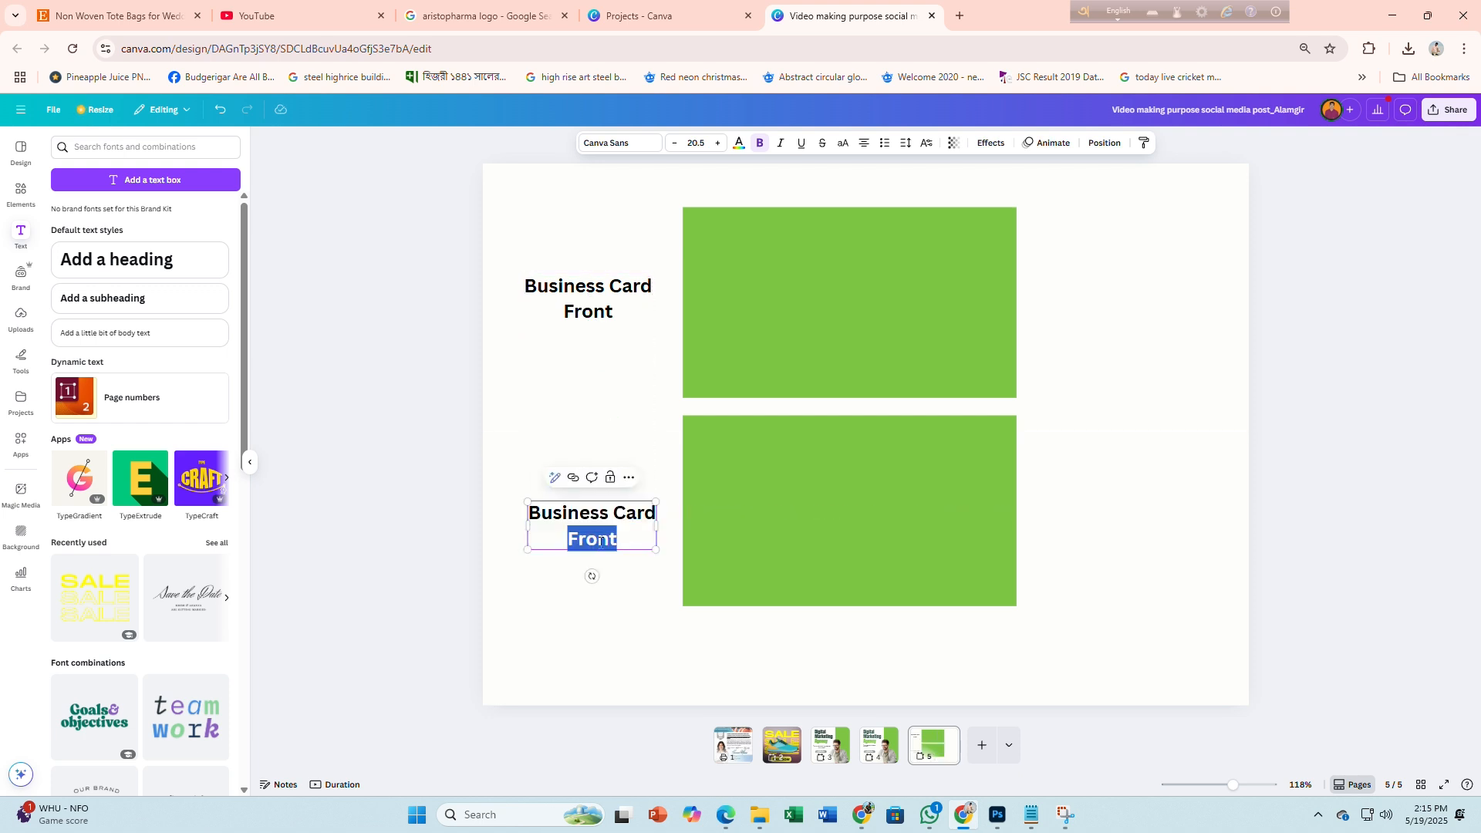
# Finish the 'Business Card Back' label, then try white on both rectangles and undo it
pyautogui.write('Back')
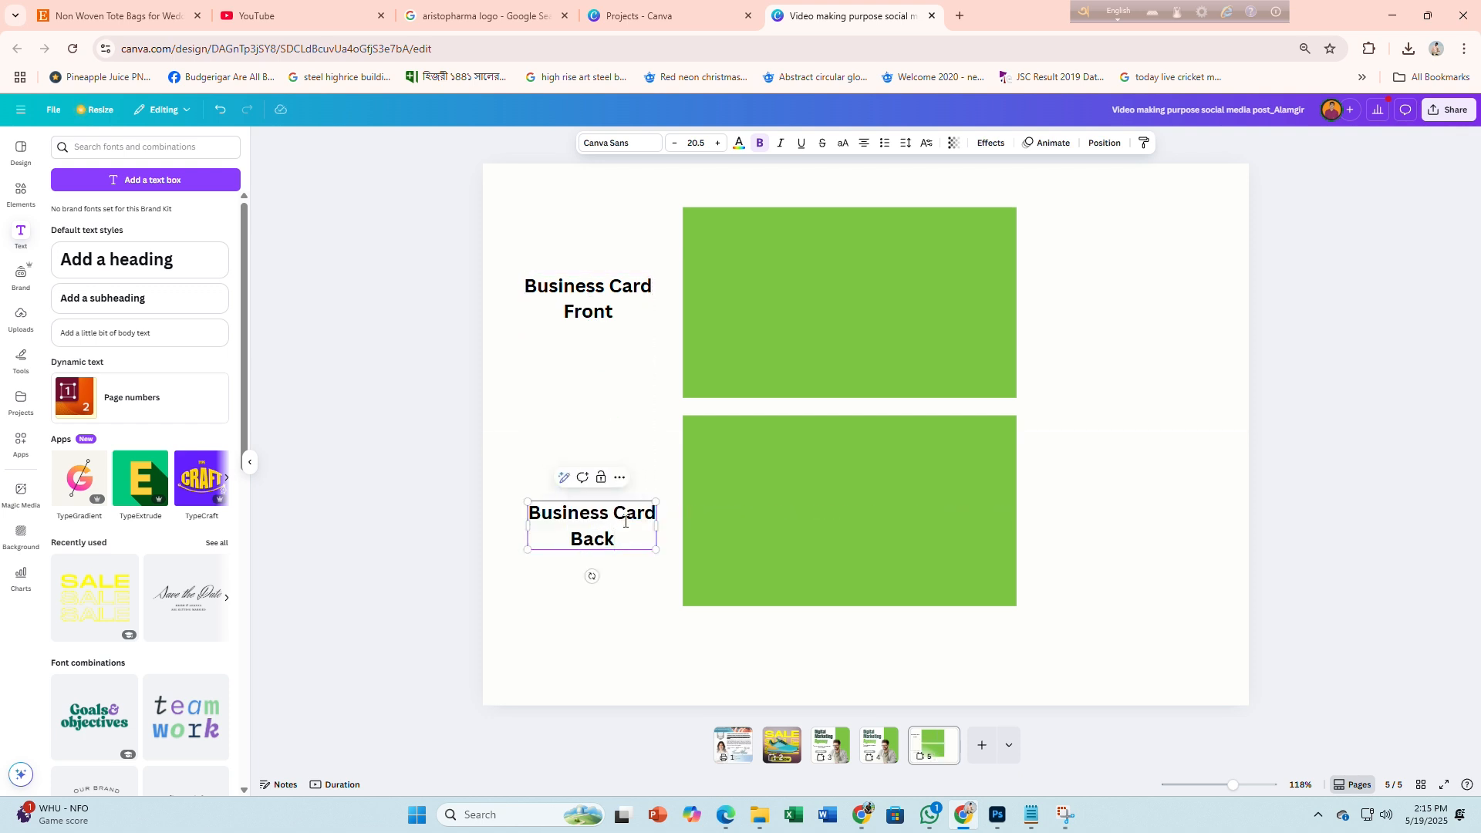
pyautogui.click(388, 466)
pyautogui.click(830, 308)
pyautogui.keyDown('shift'); pyautogui.click(867, 496); pyautogui.keyUp('shift')
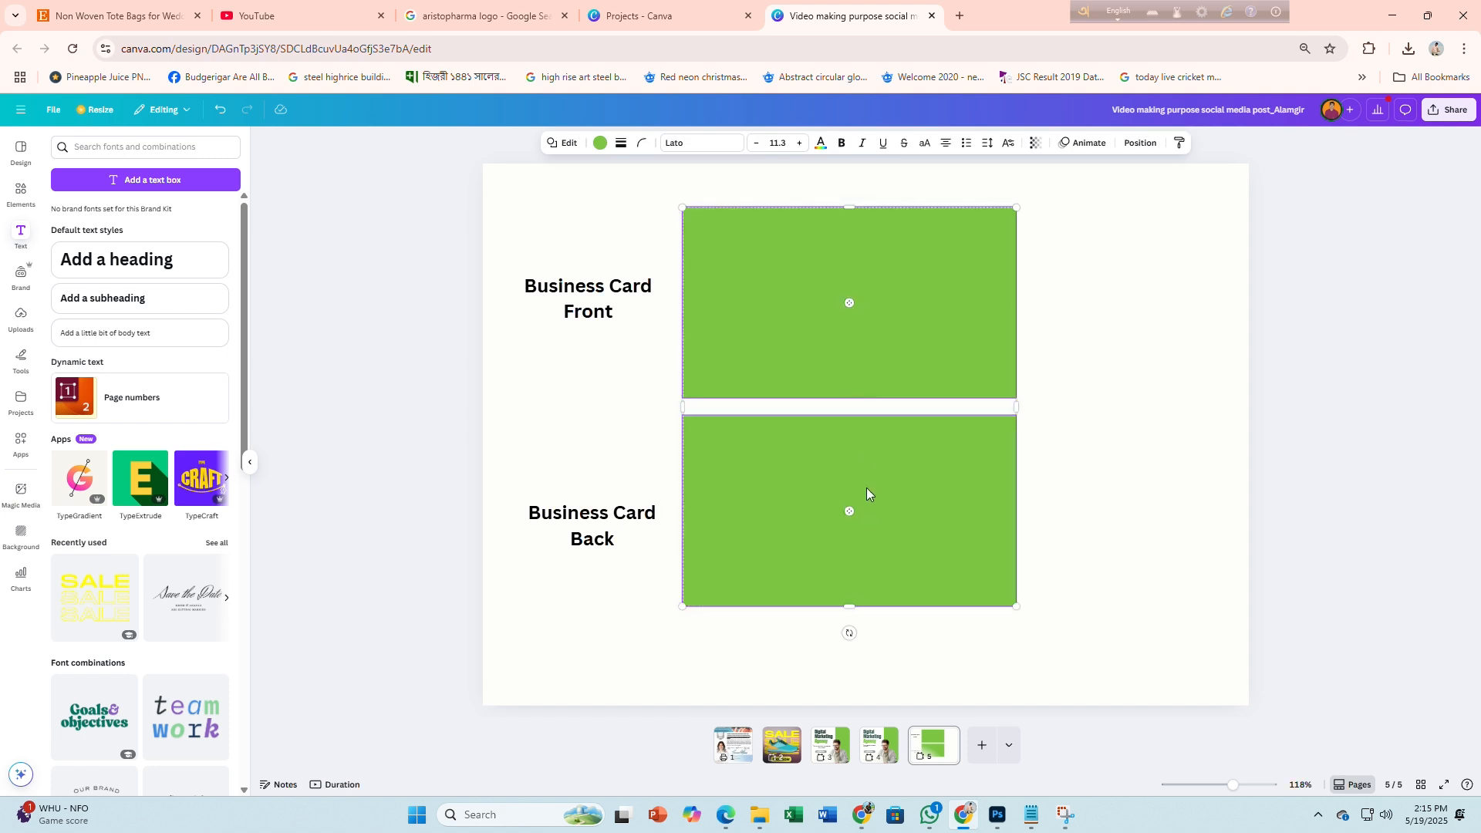
pyautogui.click(599, 144)
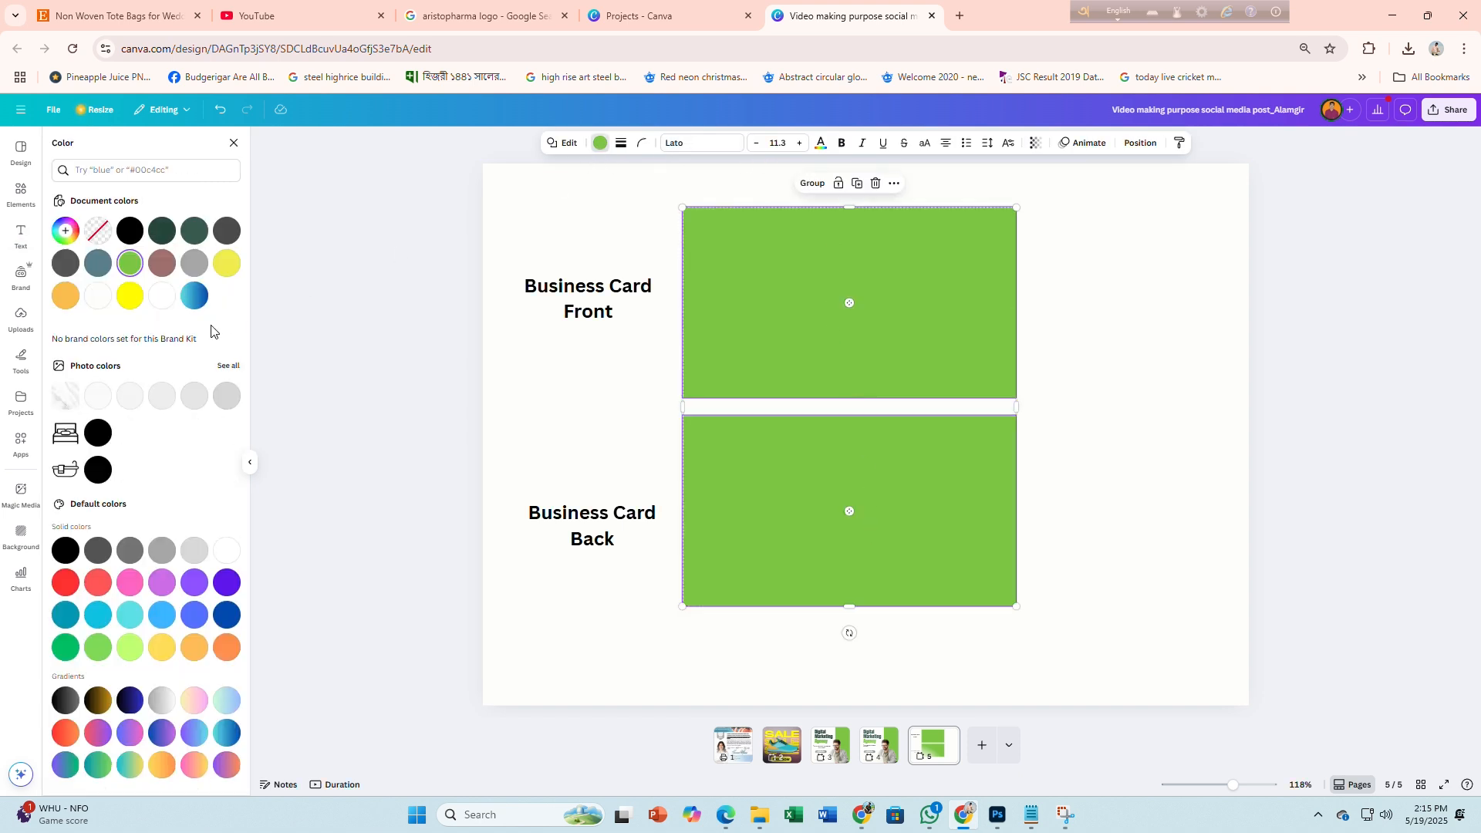
pyautogui.click(98, 296)
pyautogui.click(368, 399)
pyautogui.click(471, 502)
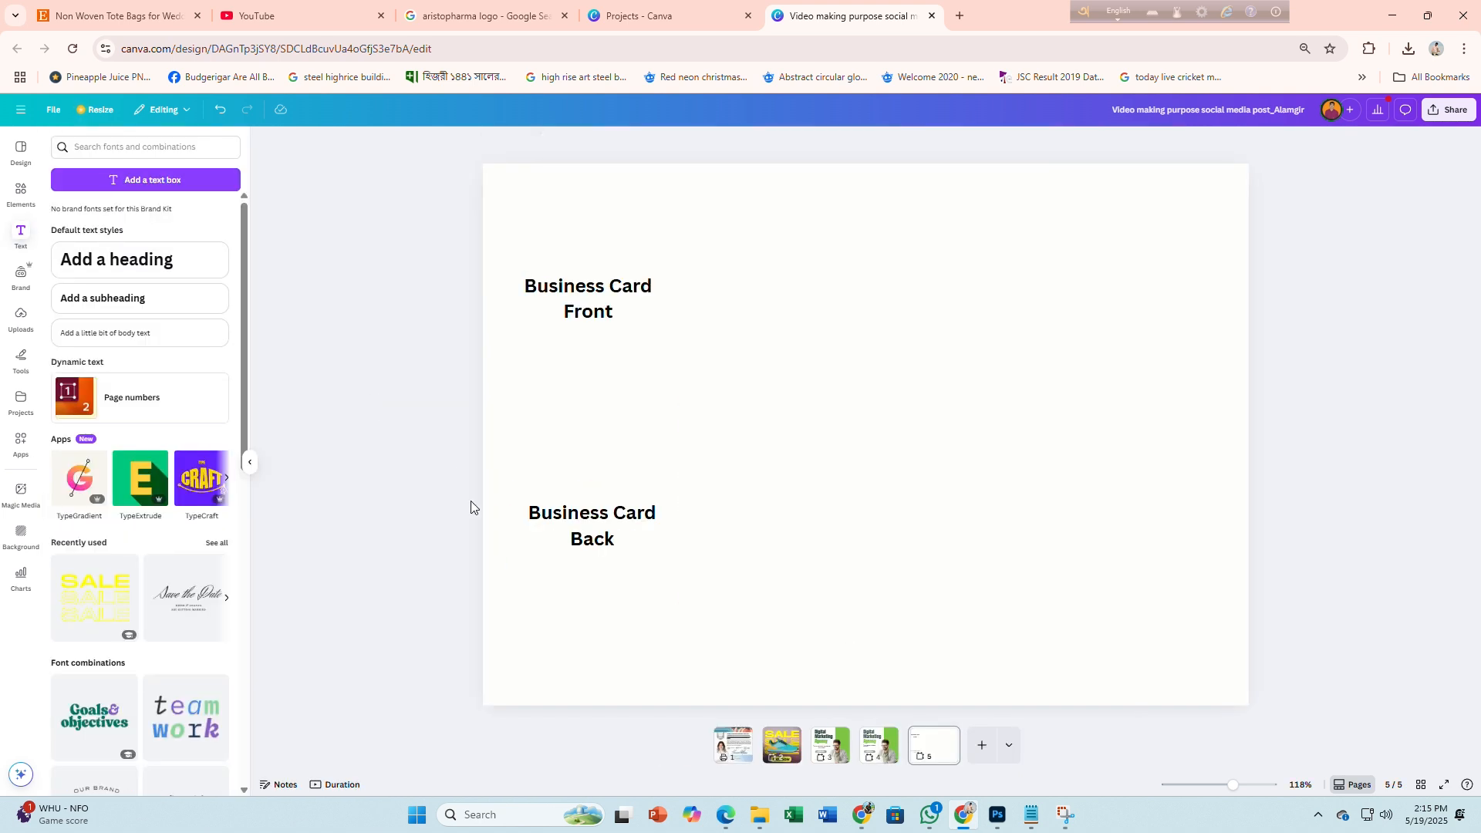
pyautogui.hotkey('ctrl', 'z')
# Recolour both card rectangles off-white
pyautogui.click(776, 320)
pyautogui.keyDown('shift'); pyautogui.click(776, 501); pyautogui.keyUp('shift')
pyautogui.moveTo(776, 501); pyautogui.dragTo(776, 489)
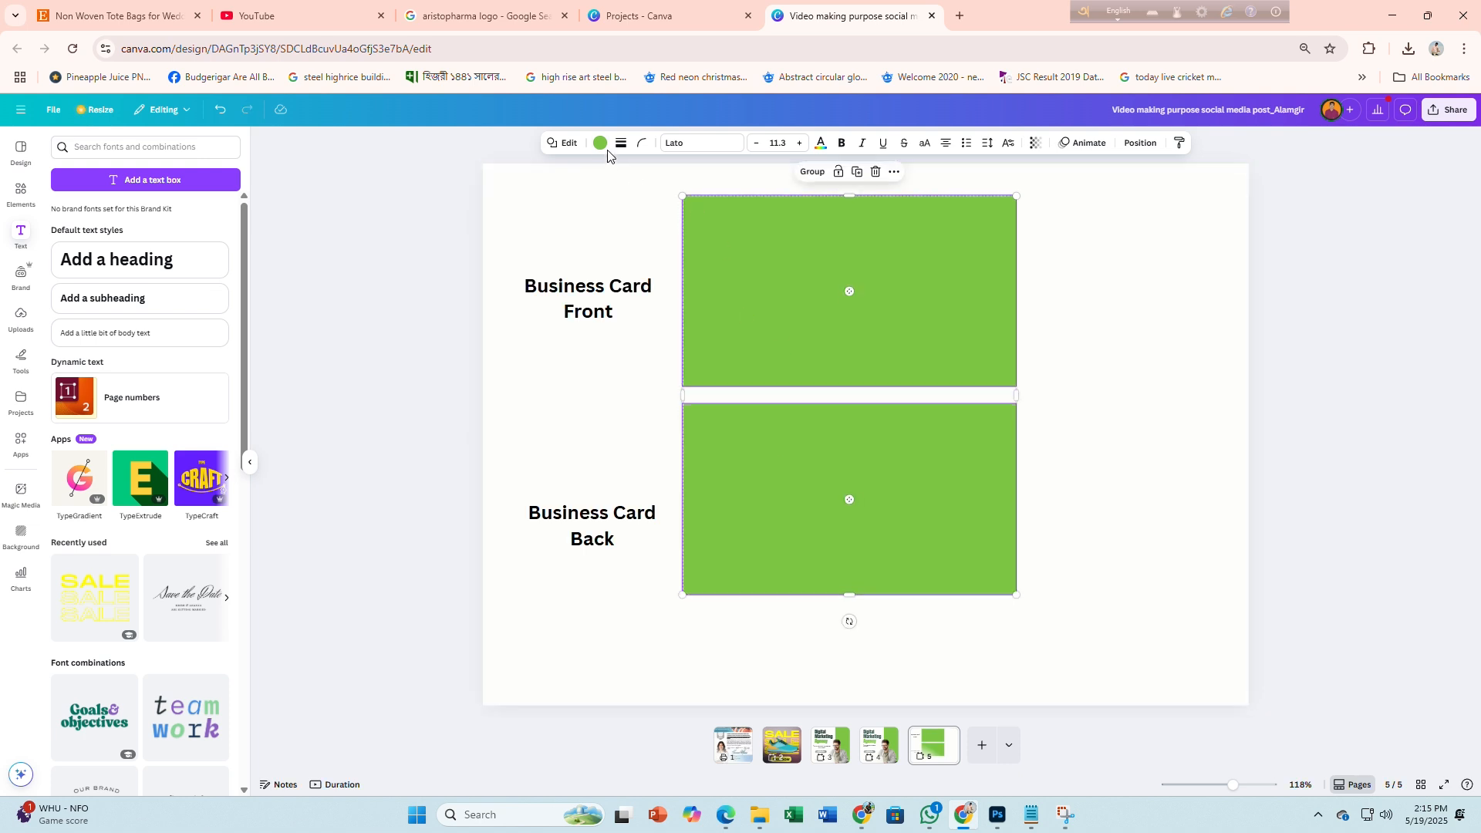
pyautogui.click(599, 144)
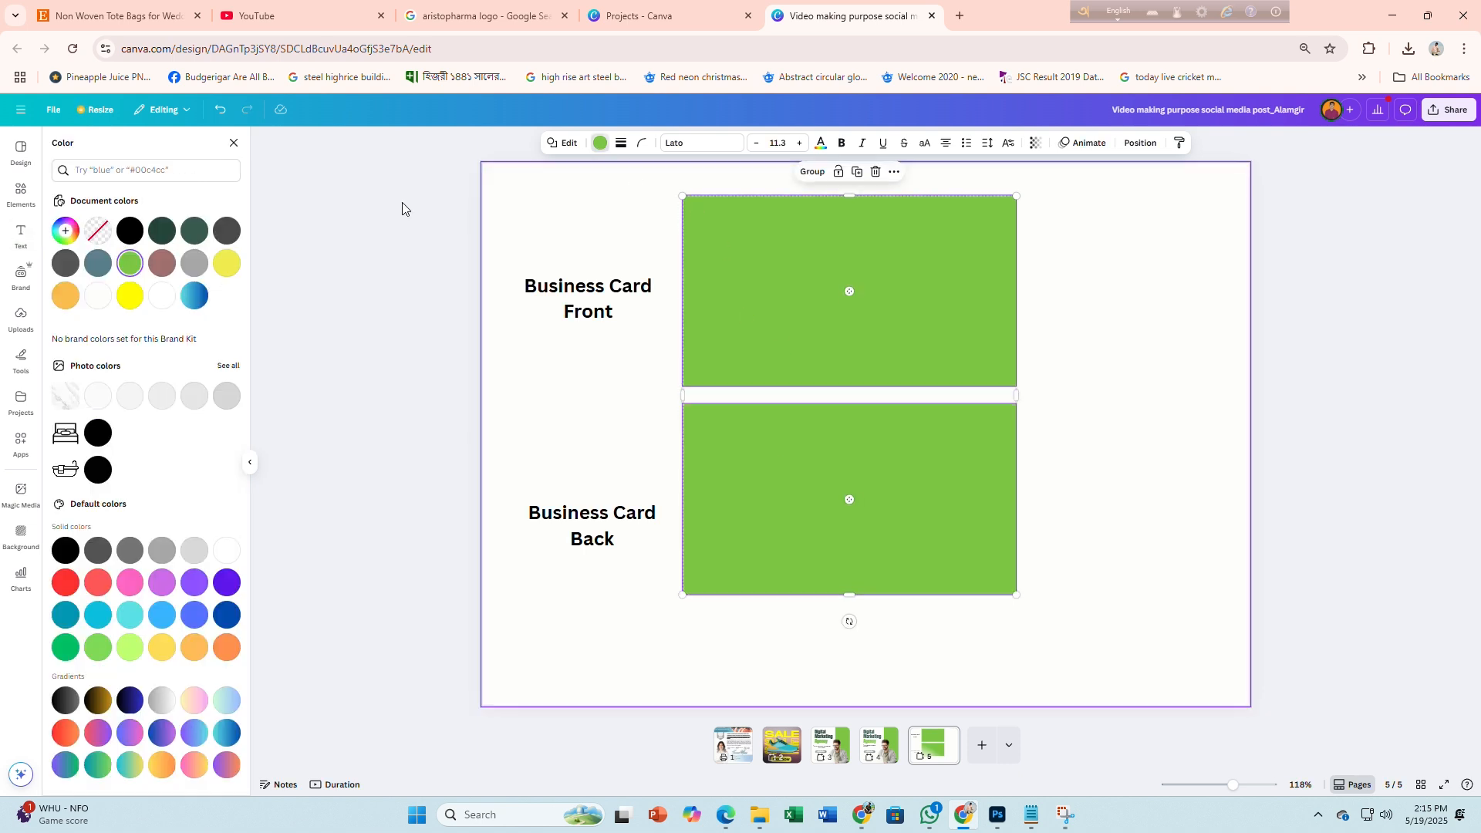
pyautogui.click(98, 397)
pyautogui.press('Escape')
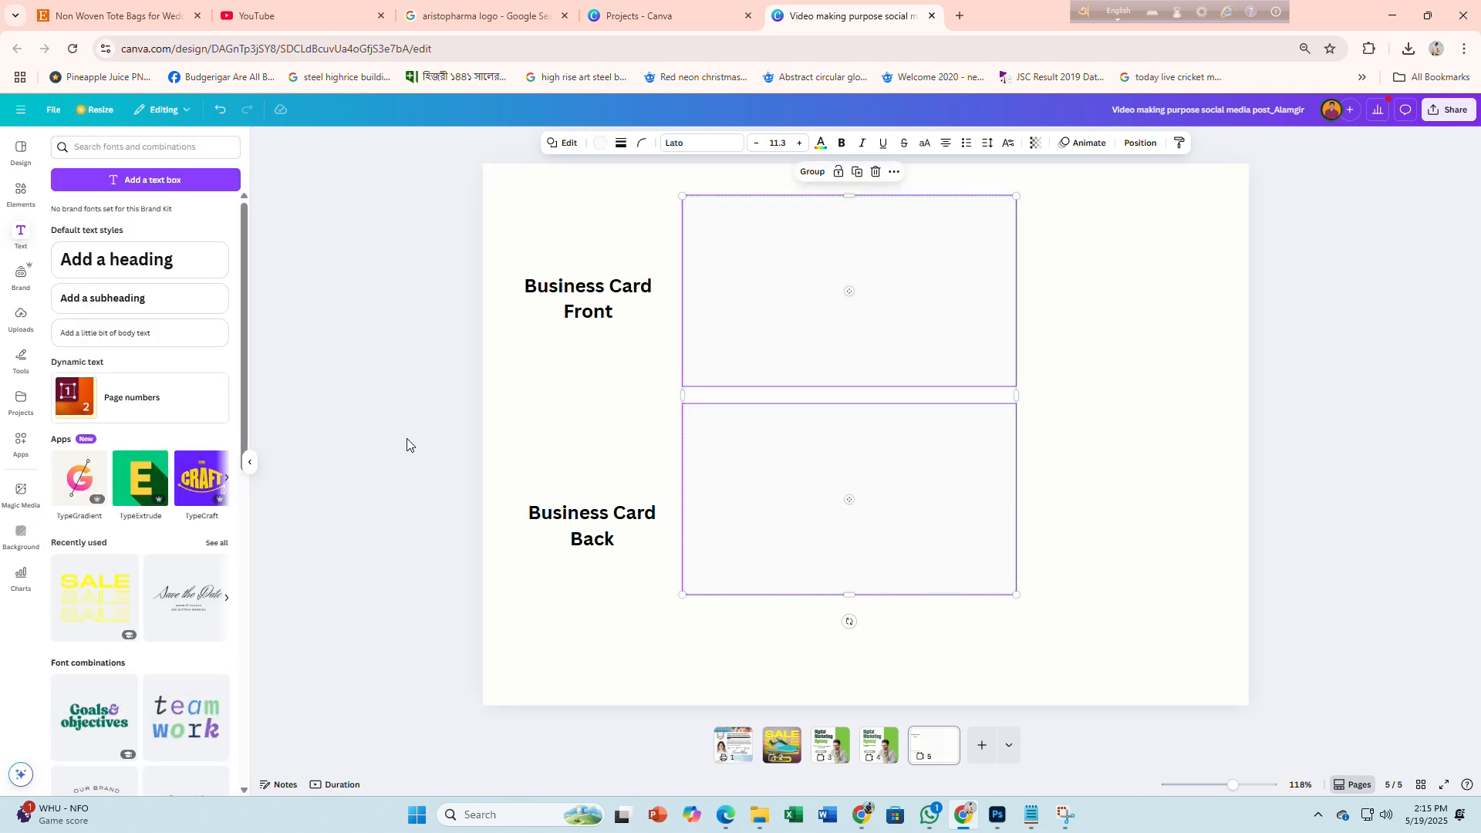
pyautogui.click(407, 445)
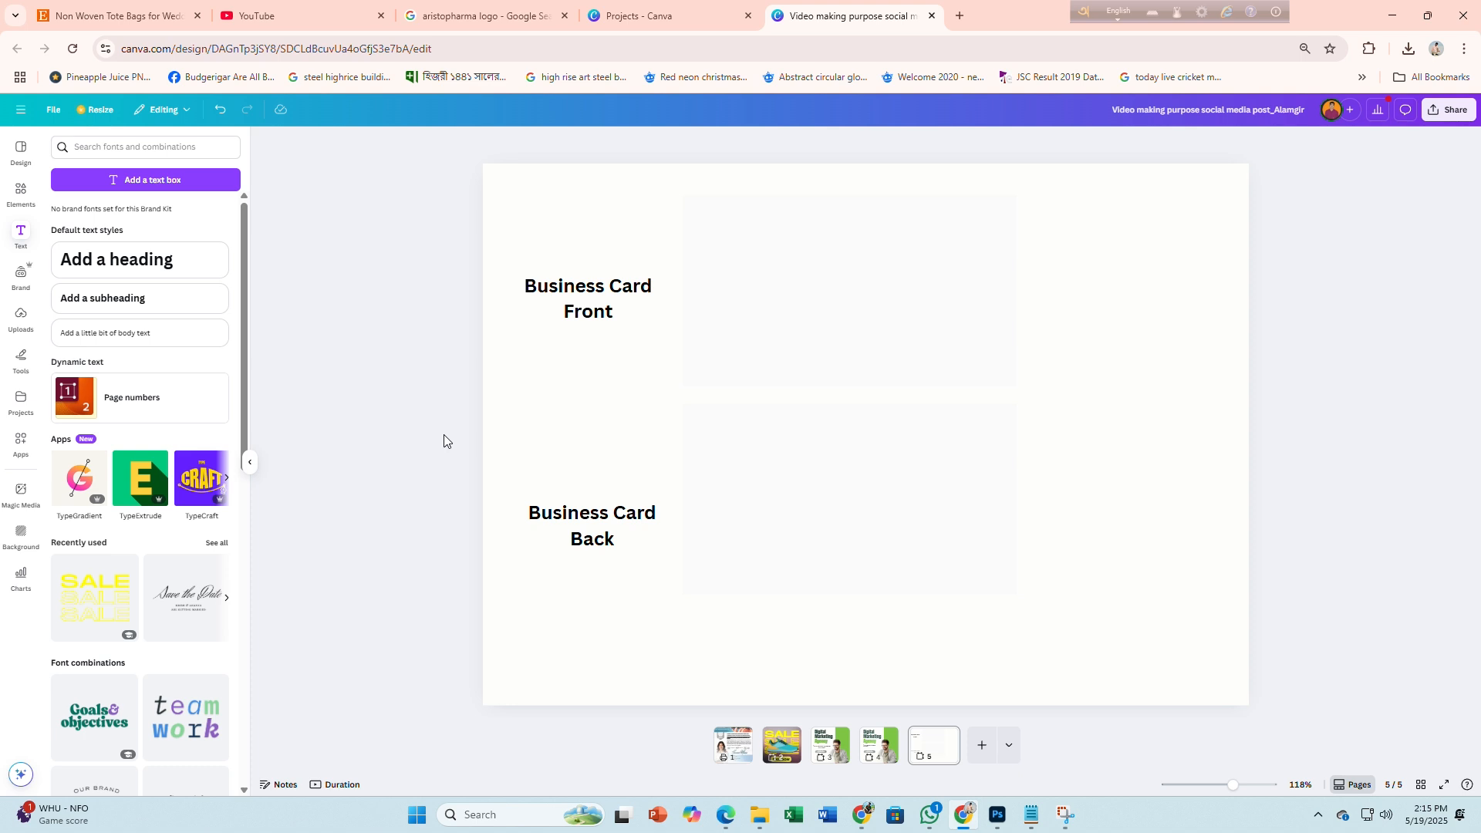
# Fill both card rectangles with the light grey #f4f4f4 document colour
pyautogui.click(836, 274)
pyautogui.keyDown('shift'); pyautogui.click(817, 447); pyautogui.keyUp('shift')
pyautogui.click(601, 144)
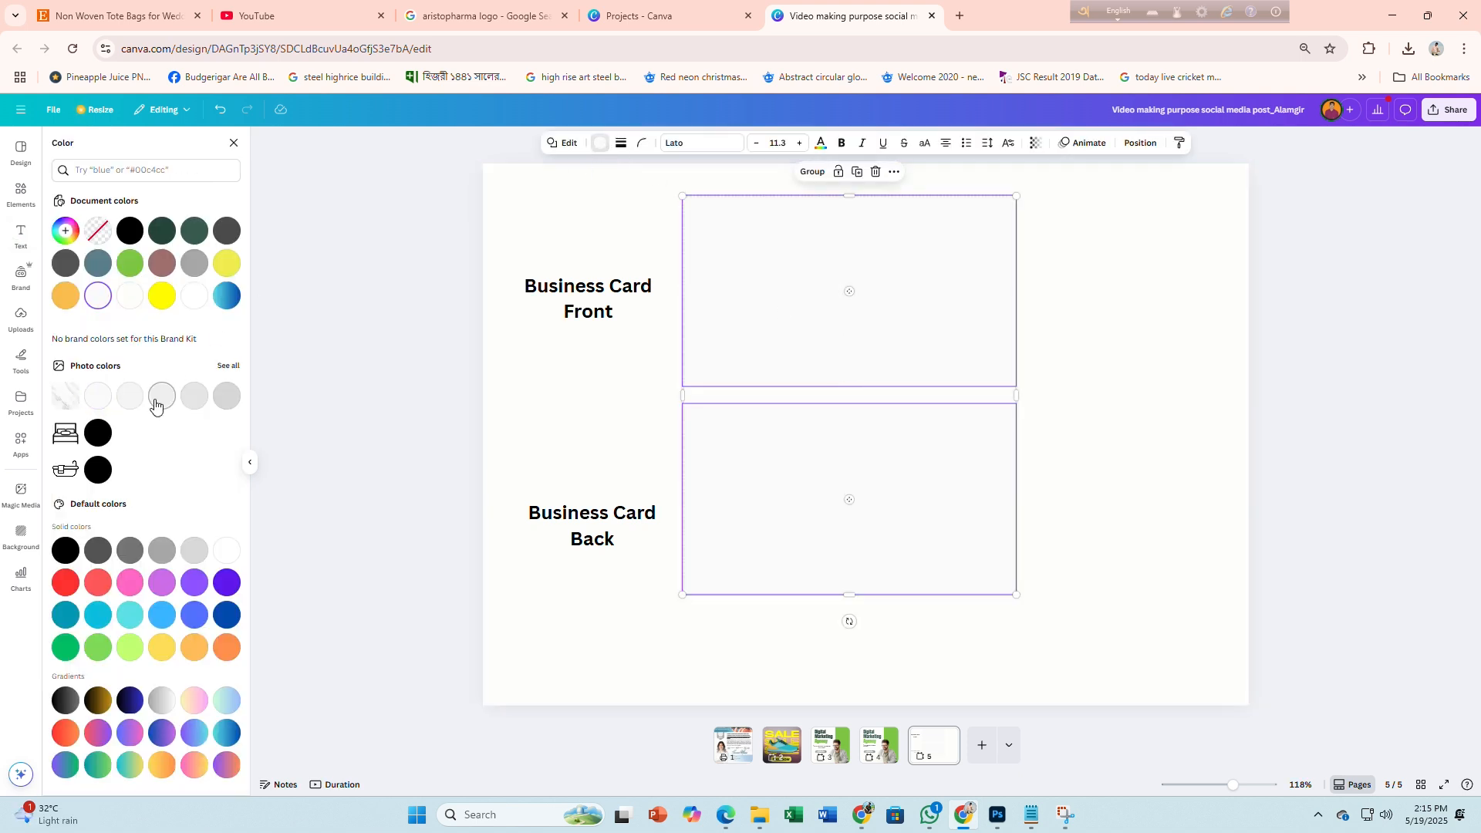
pyautogui.click(130, 402)
pyautogui.click(339, 432)
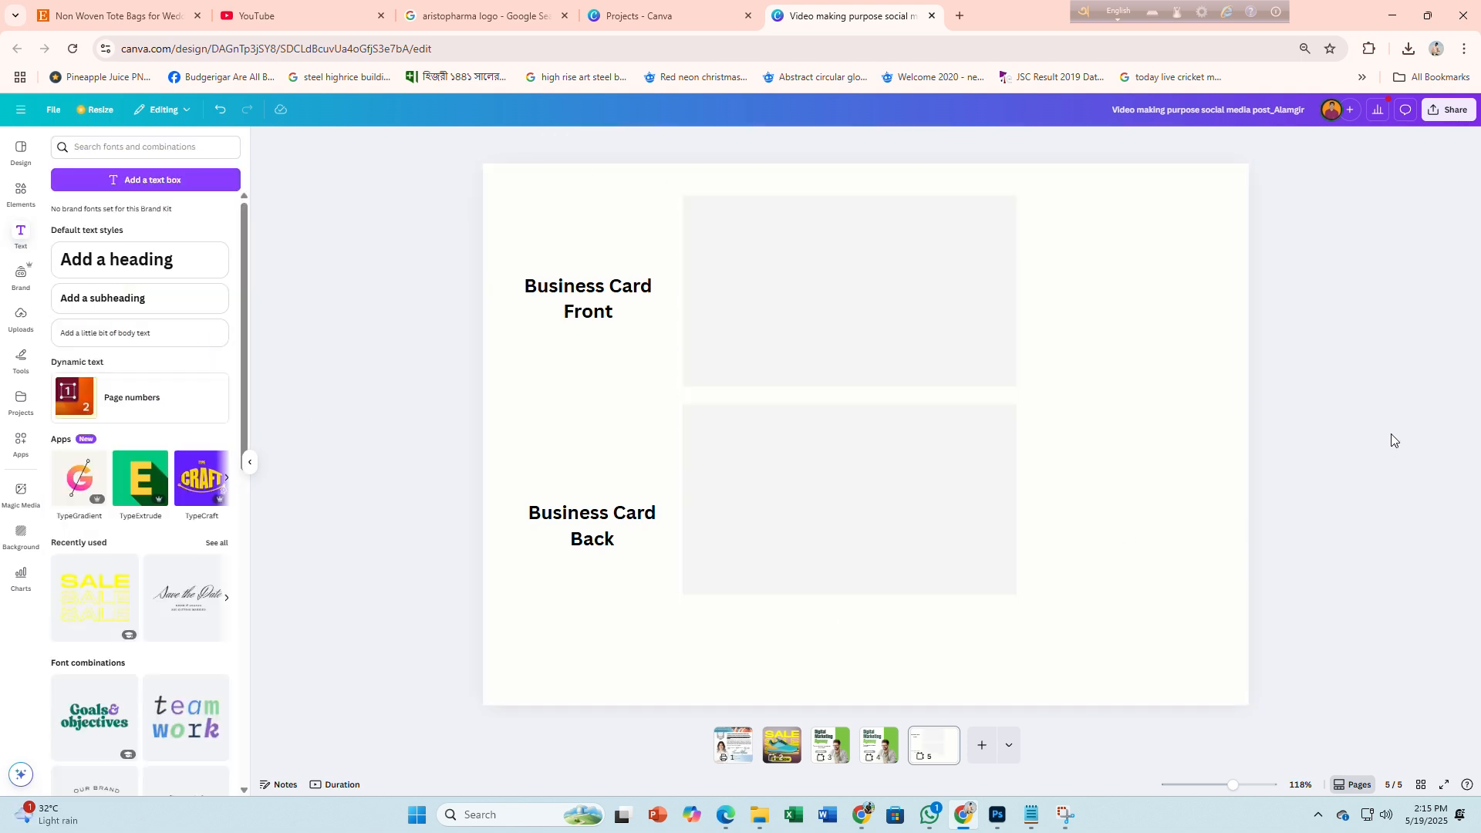
pyautogui.scroll(1, 1406, 429)
pyautogui.scroll(1, 1405, 428)
pyautogui.scroll(-2, 1254, 390)
pyautogui.moveTo(1251, 335); pyautogui.dragTo(1254, 480)
pyautogui.scroll(3, 1256, 469)
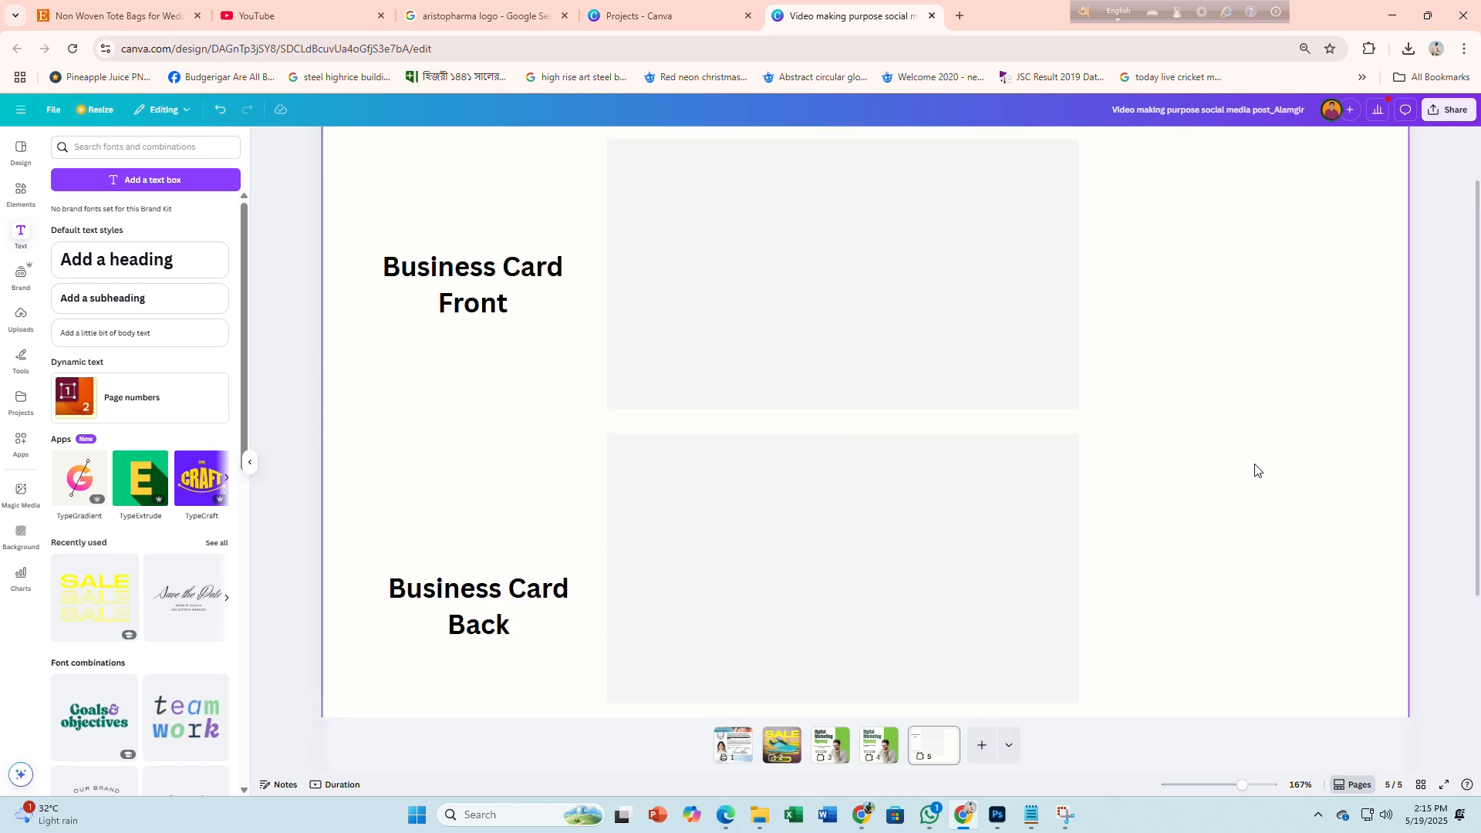
pyautogui.click(860, 823)
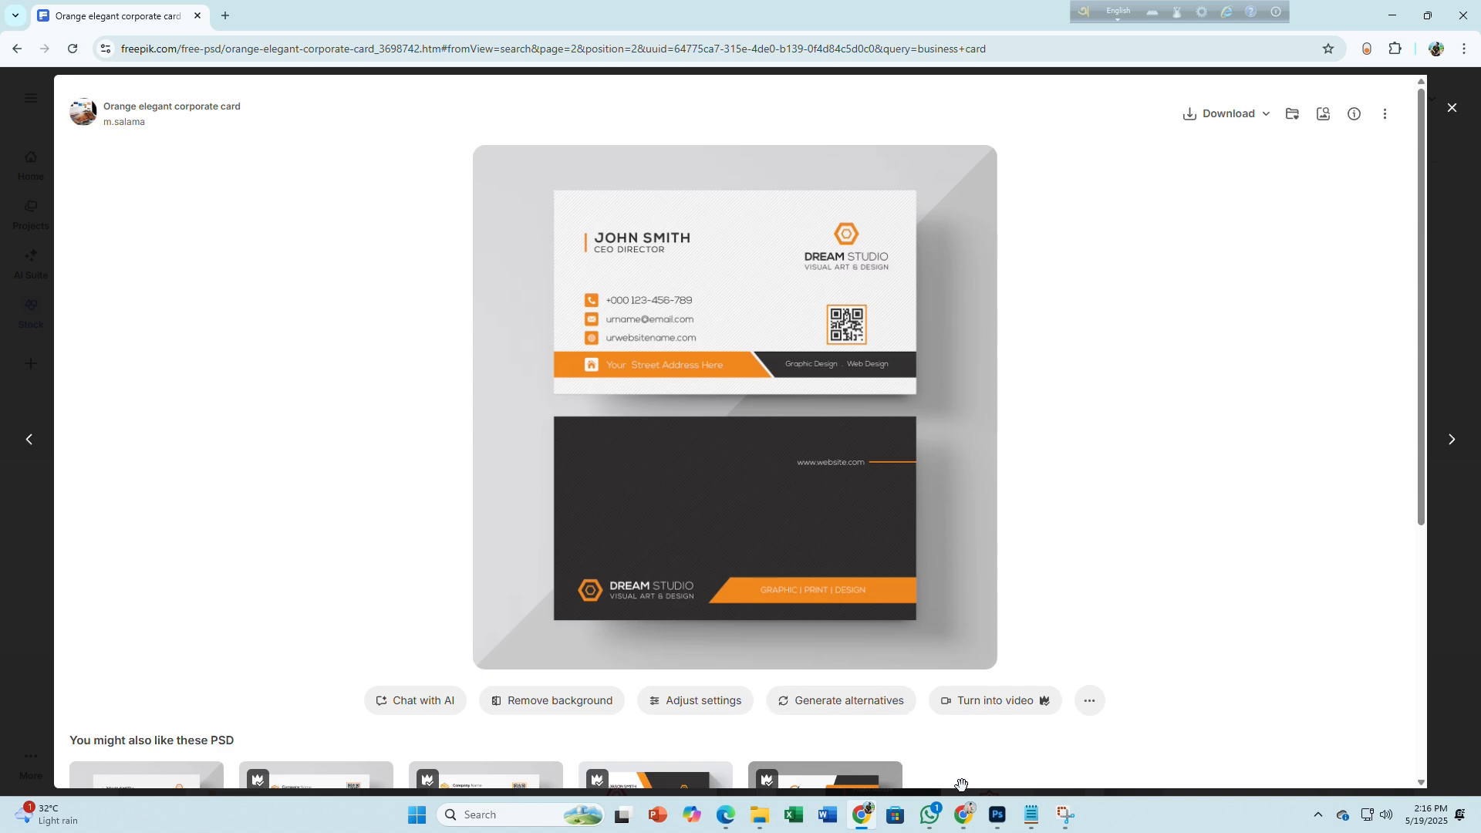
pyautogui.click(961, 818)
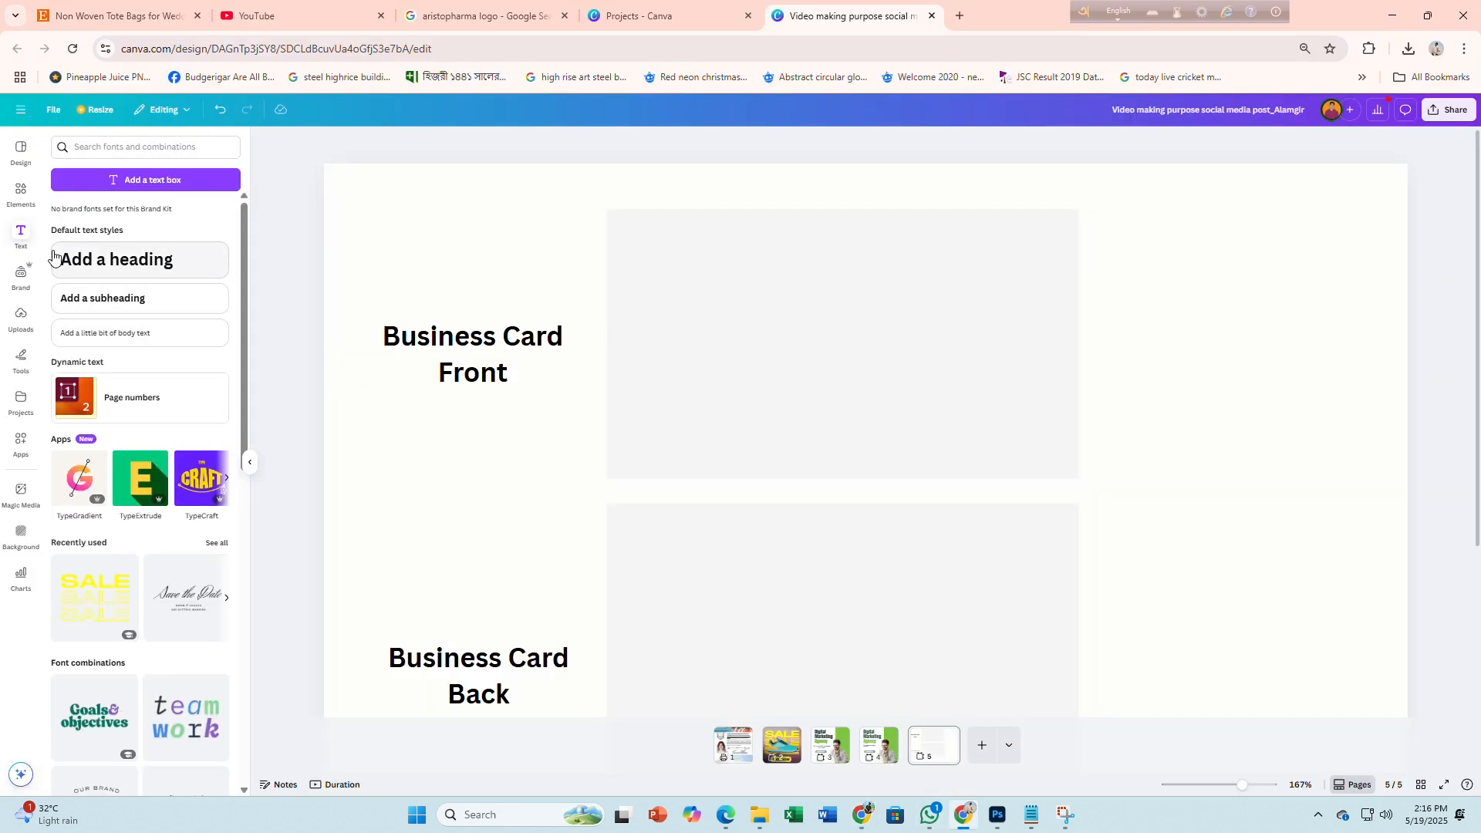
# Add the recent parallelogram shape and stretch it into a flat, wide band on the front card
pyautogui.click(23, 189)
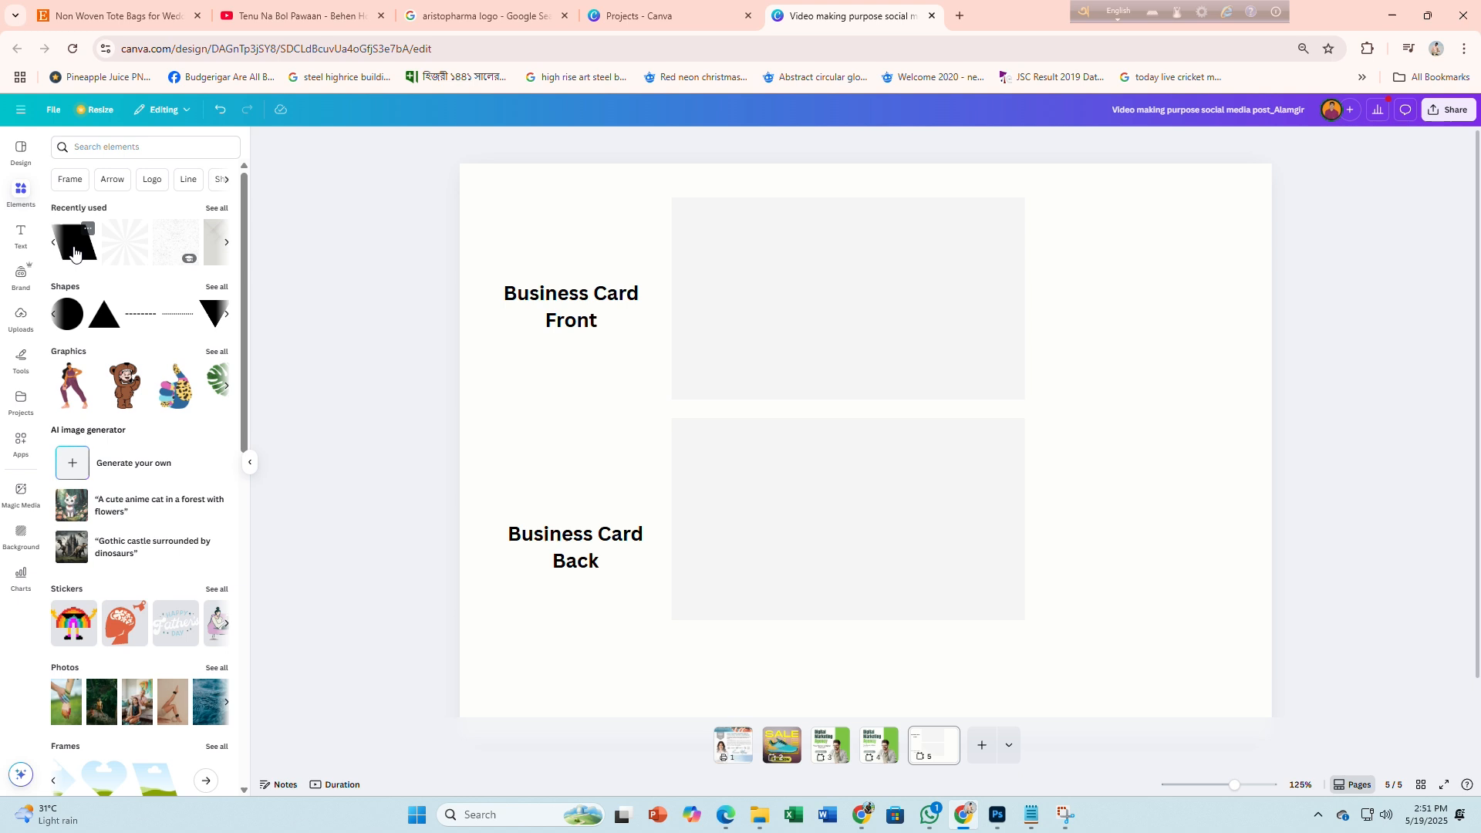
pyautogui.click(74, 254)
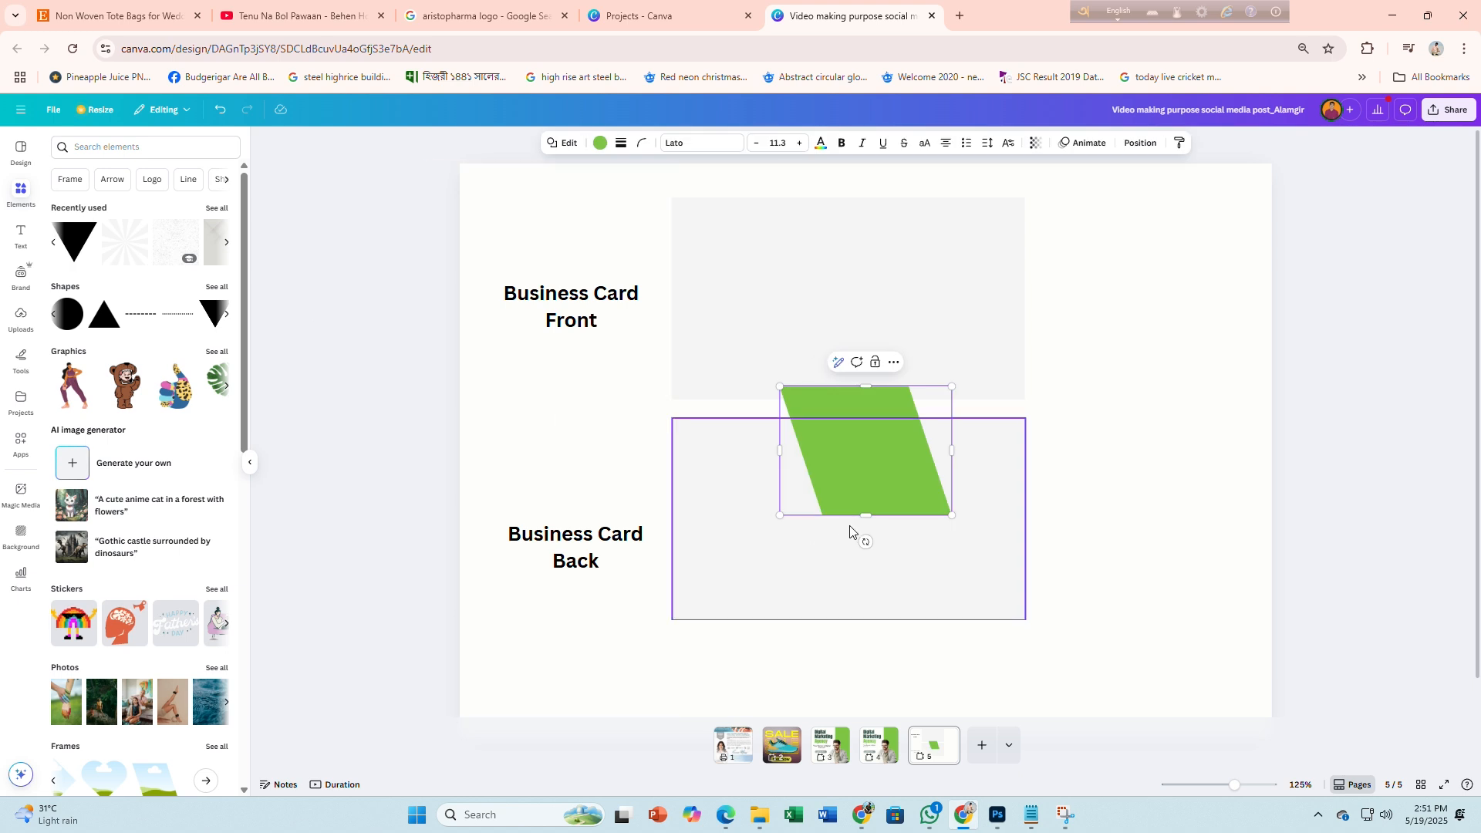
pyautogui.moveTo(866, 514); pyautogui.dragTo(1134, 368)
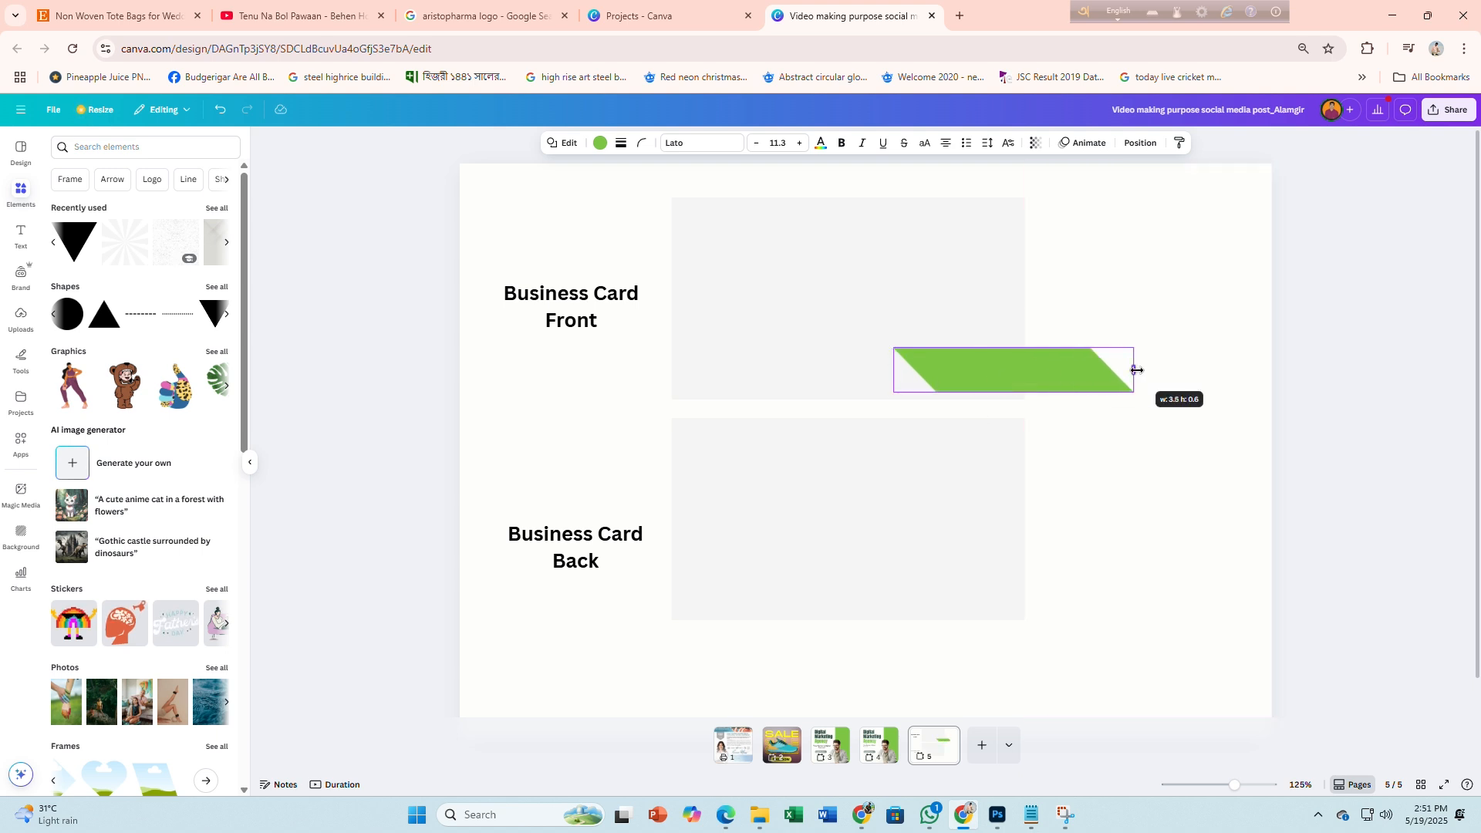
pyautogui.moveTo(979, 370); pyautogui.dragTo(948, 385)
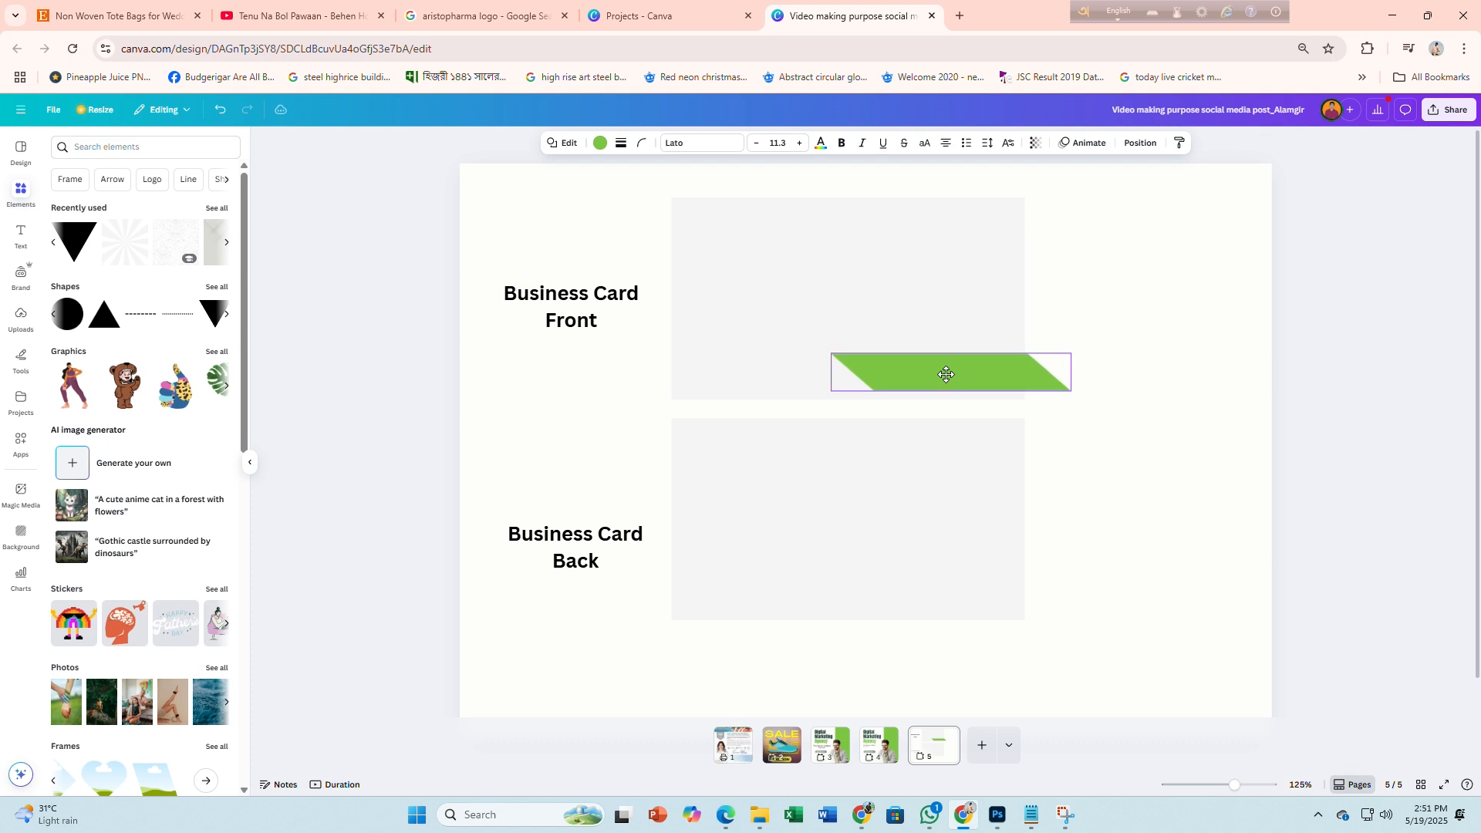
pyautogui.rightClick(947, 377)
# Reorder layers so the green band sits in front of the grey front card
pyautogui.moveTo(991, 521)
pyautogui.click(1157, 584)
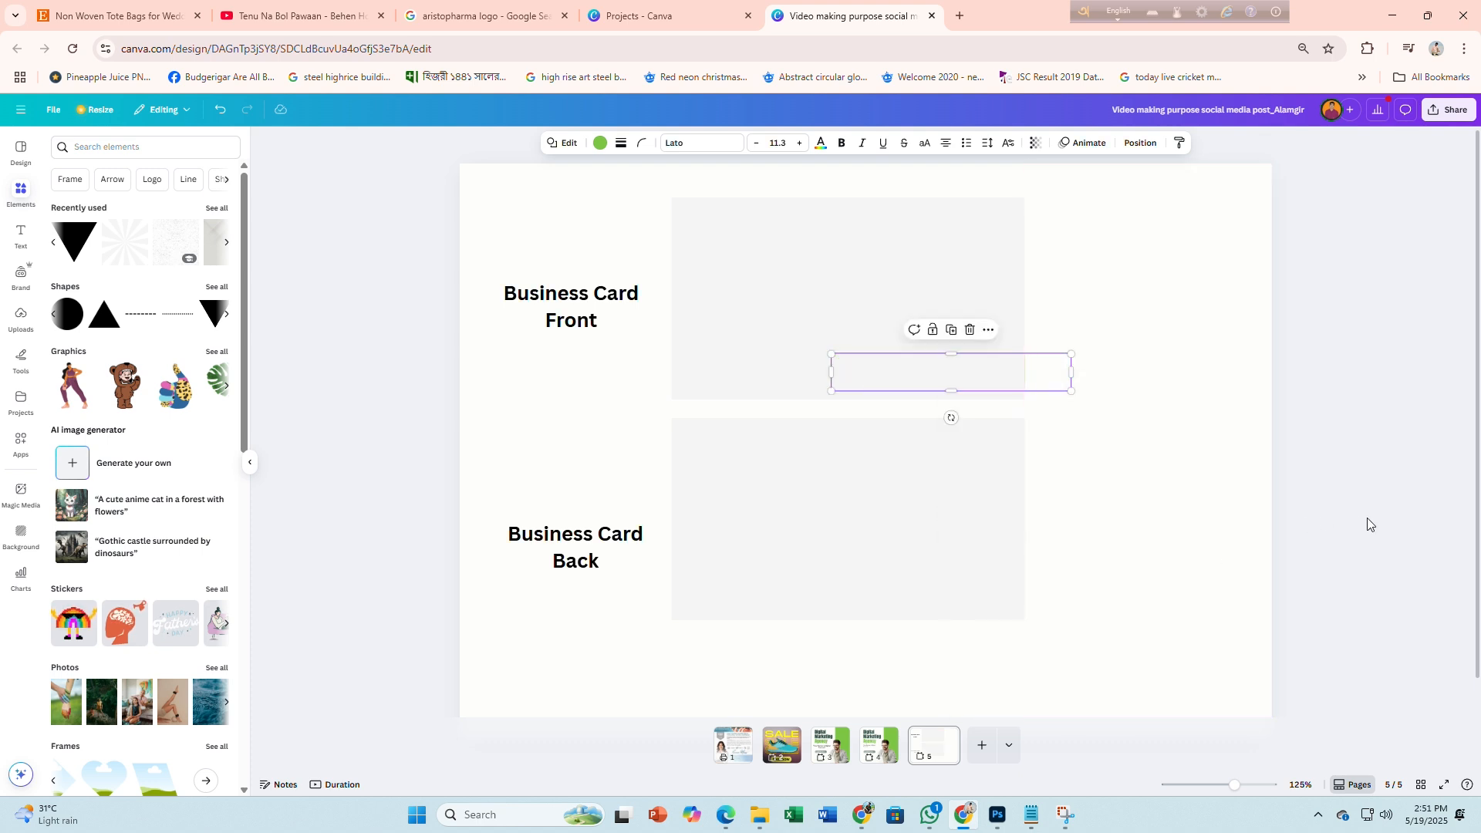
pyautogui.click(794, 290)
pyautogui.rightClick(795, 291)
pyautogui.moveTo(857, 429)
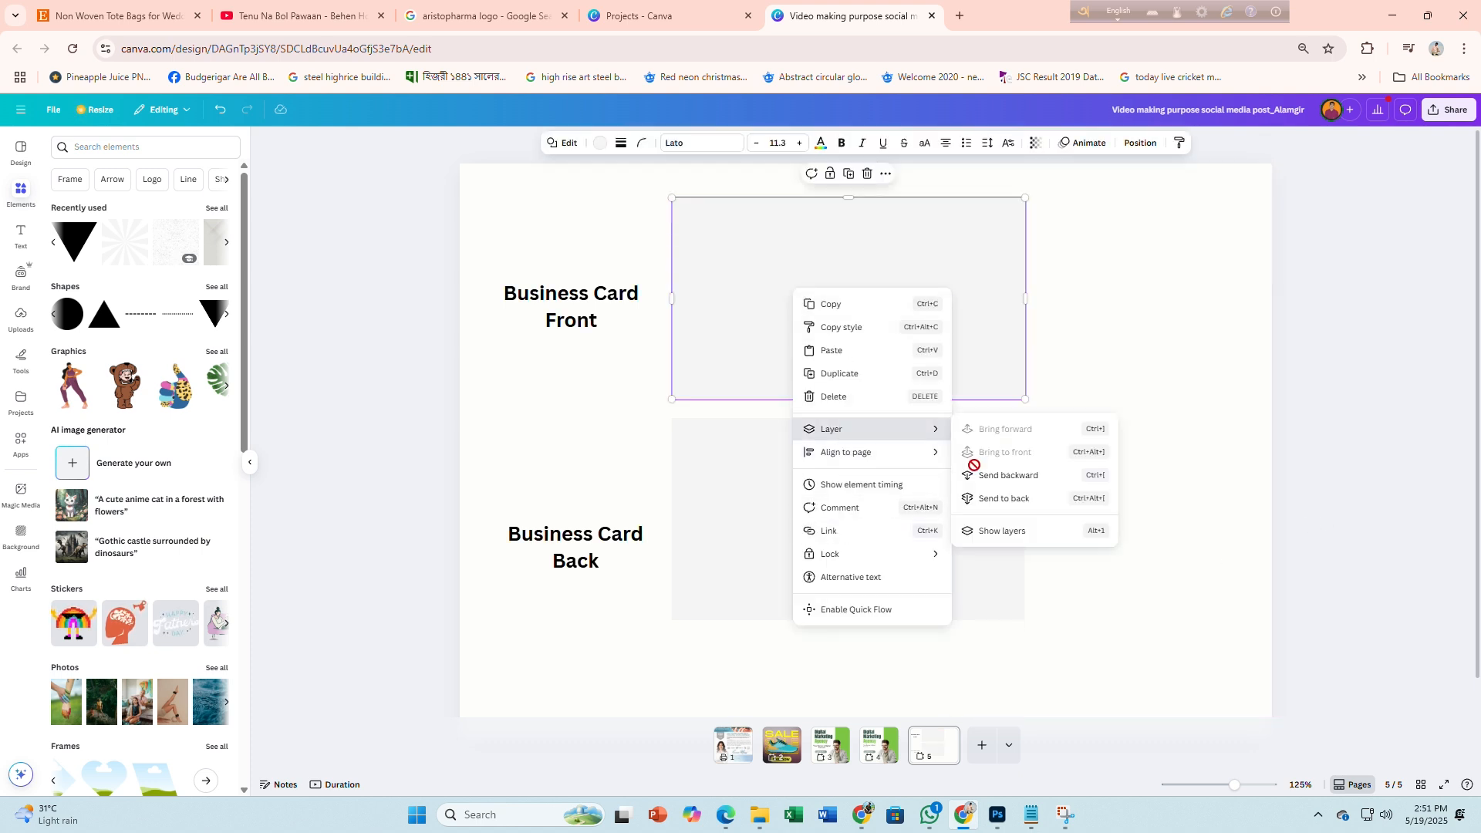
pyautogui.click(1011, 500)
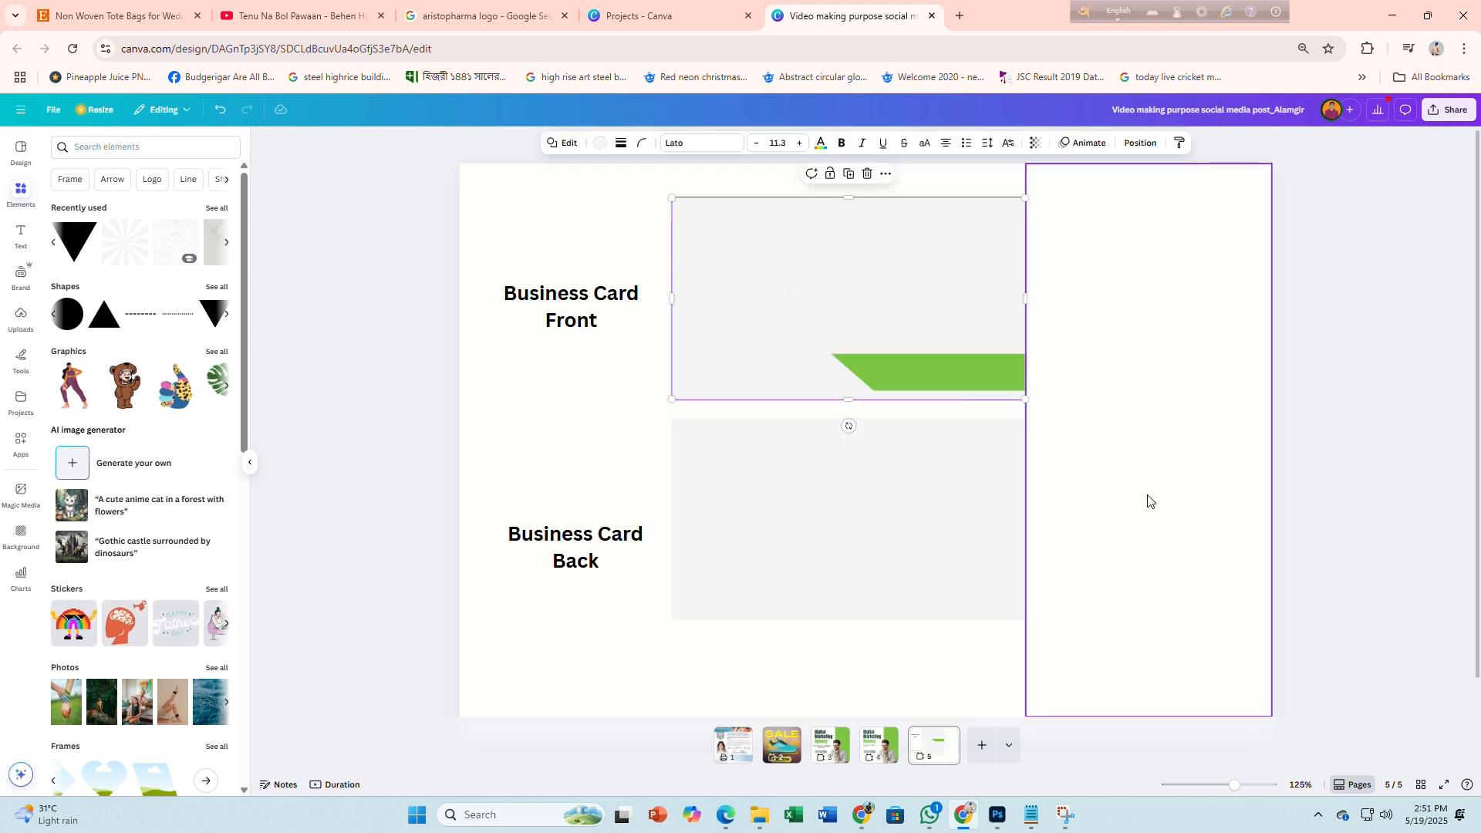
# Duplicate the green band, move the copy left, and stretch the right band's left edge
pyautogui.click(942, 373)
pyautogui.click(953, 331)
pyautogui.moveTo(965, 381); pyautogui.dragTo(704, 387)
pyautogui.scroll(5, 818, 377)
pyautogui.click(880, 383)
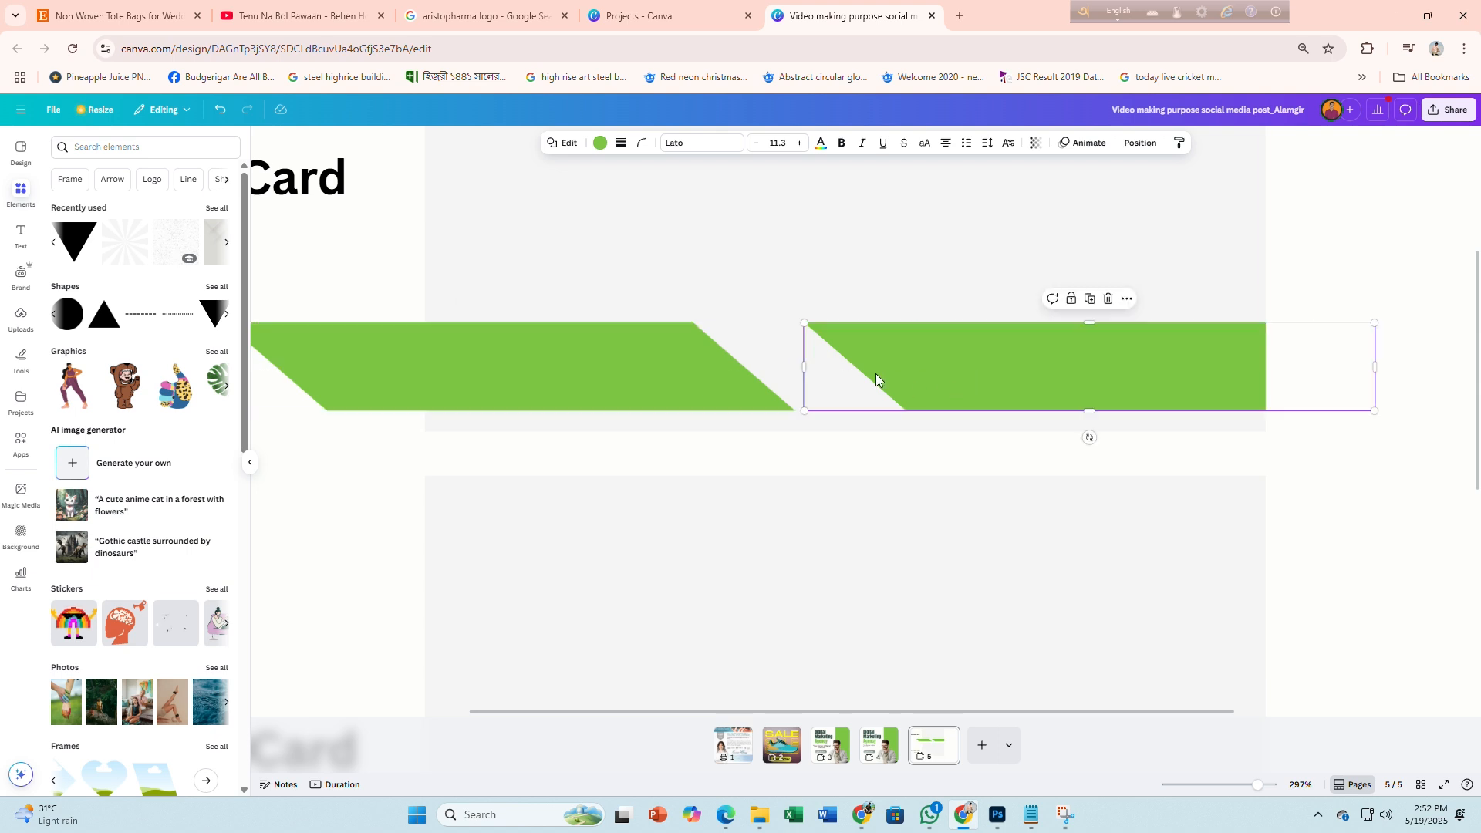
pyautogui.moveTo(806, 368); pyautogui.dragTo(718, 368)
# Send the left band and the white card shape to the back to fix stacking
pyautogui.click(520, 371)
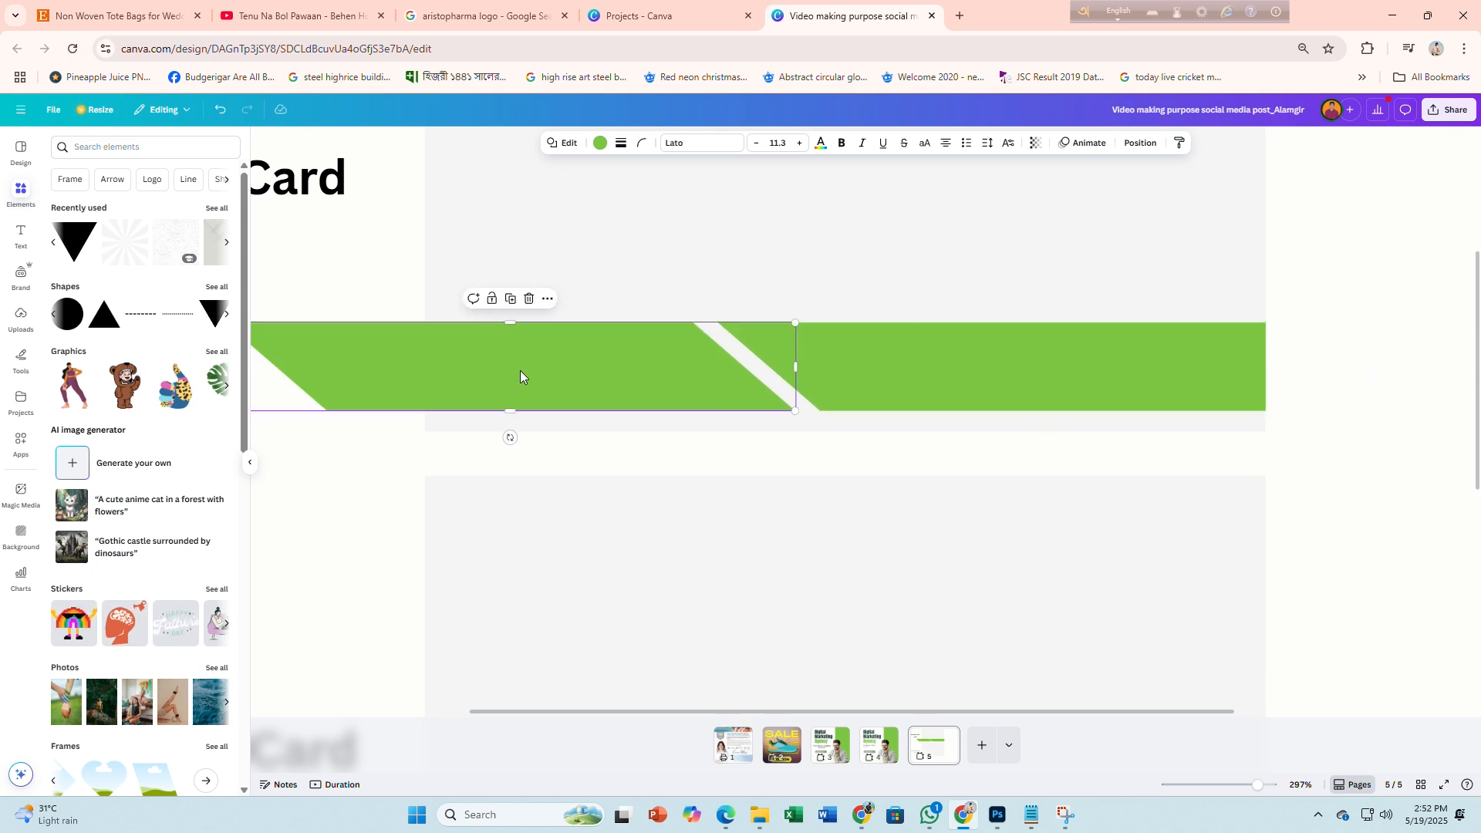
pyautogui.rightClick(519, 370)
pyautogui.moveTo(586, 511)
pyautogui.click(715, 588)
pyautogui.scroll(-3, 679, 478)
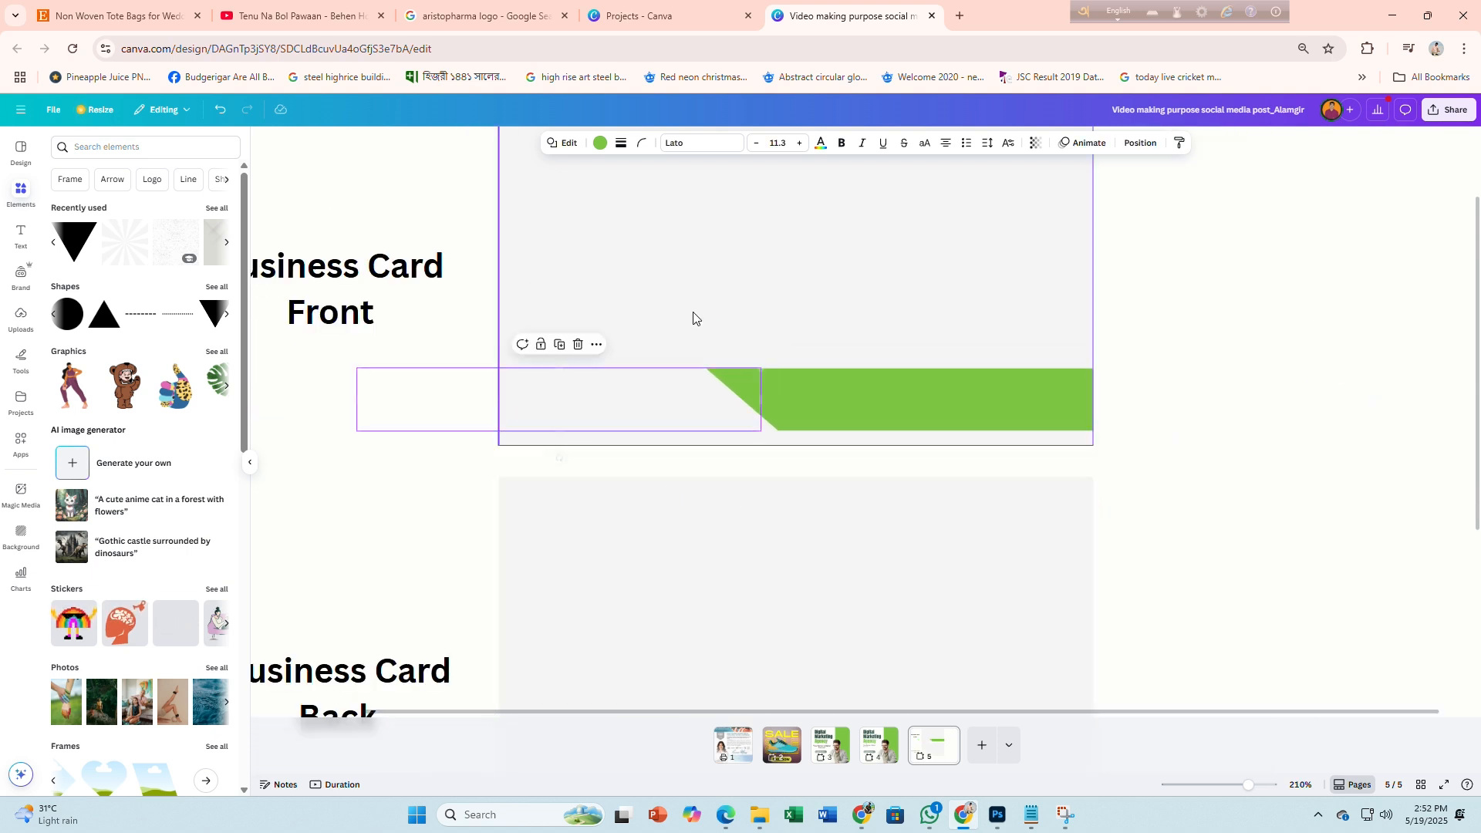
pyautogui.rightClick(695, 291)
pyautogui.moveTo(741, 429)
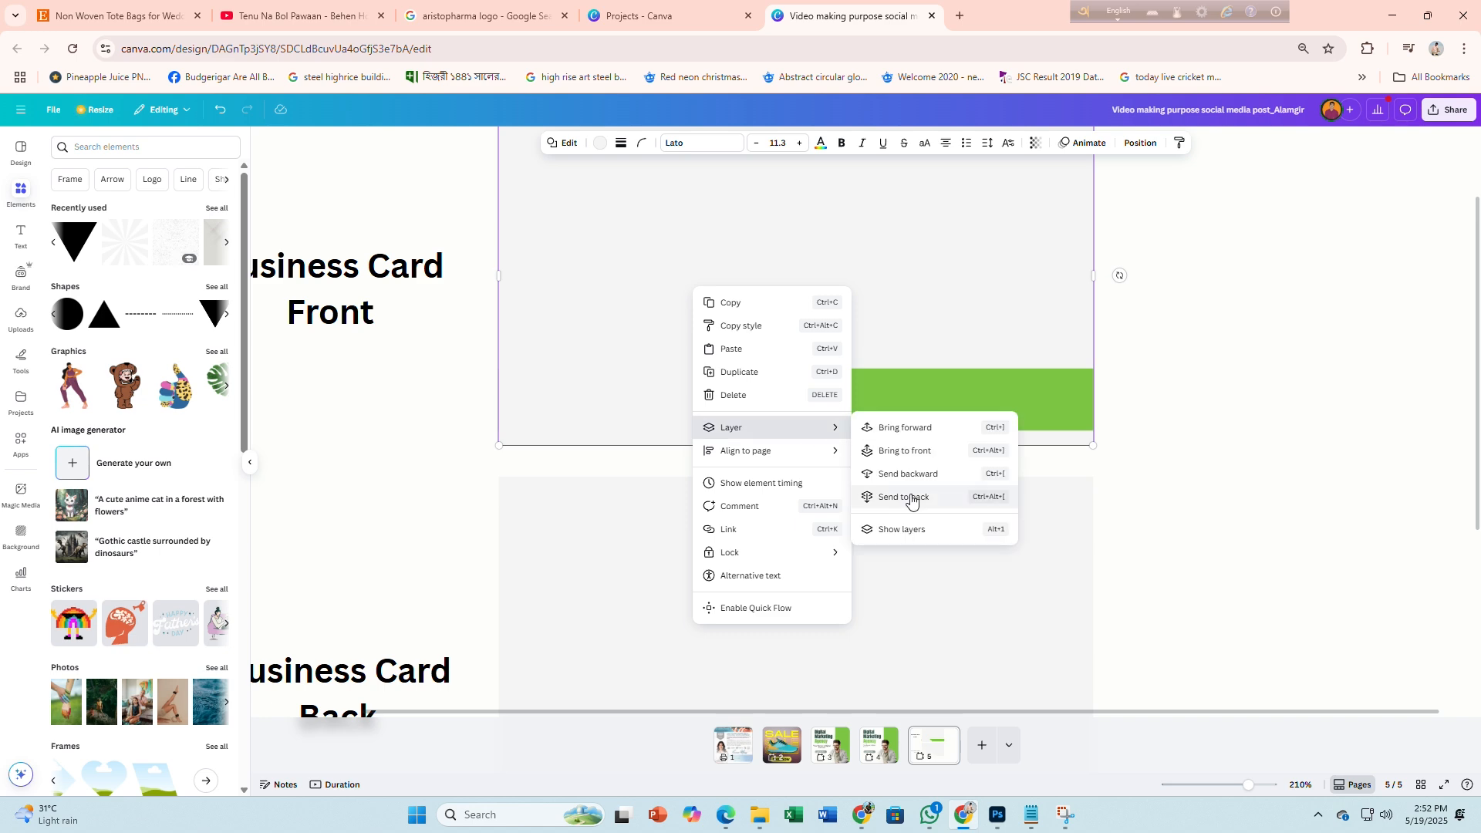
pyautogui.click(915, 496)
pyautogui.scroll(-2, 539, 277)
pyautogui.scroll(-2, 701, 384)
pyautogui.scroll(2, 1038, 381)
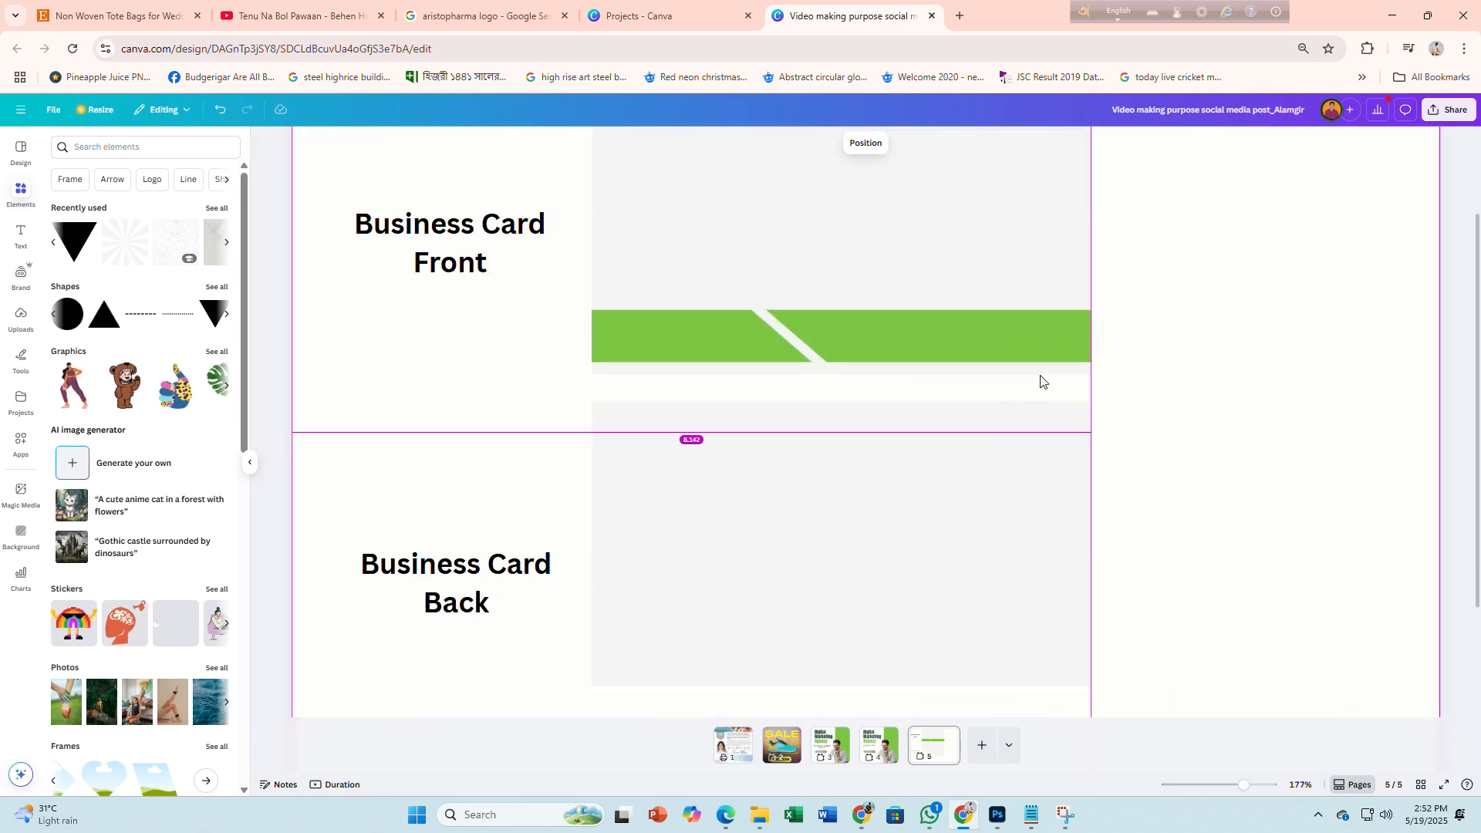
# Compare the Canva card against the Freepik reference design
pyautogui.click(866, 819)
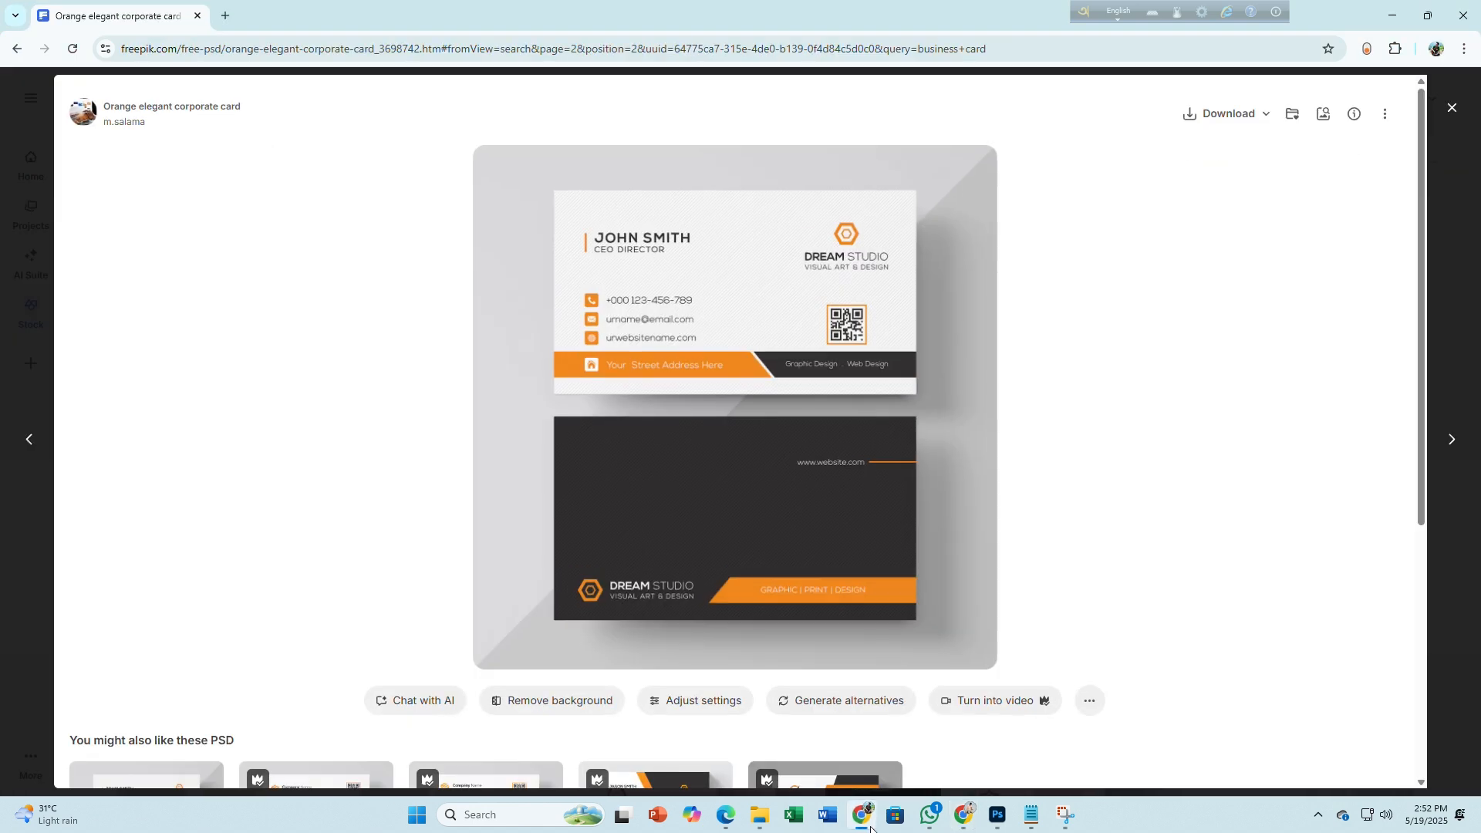
pyautogui.click(870, 828)
pyautogui.hotkey('alt', 'Tab')
pyautogui.hotkey('alt', 'Tab')
pyautogui.click(872, 351)
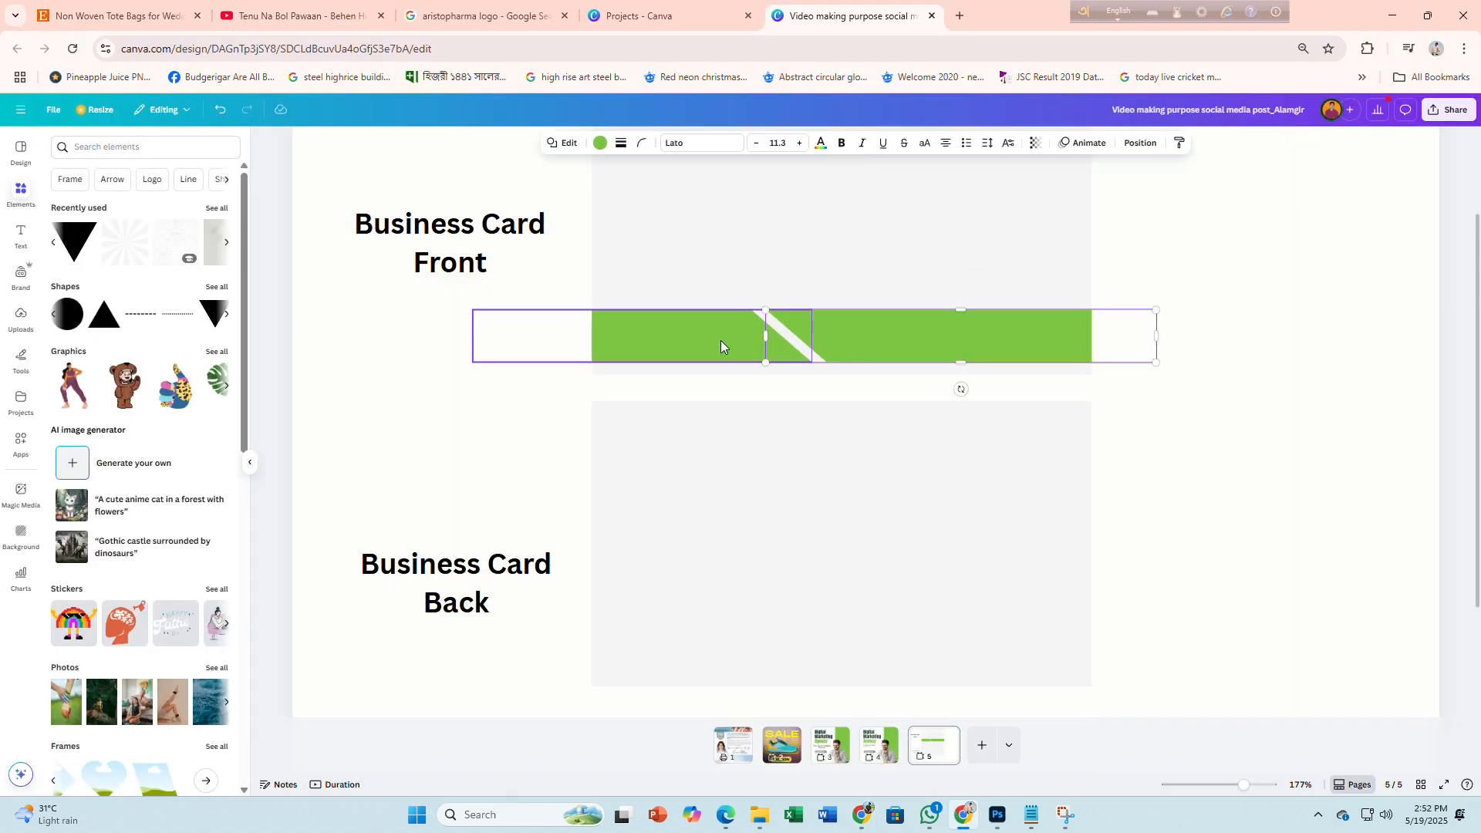
# Narrow the right band by moving its left edge rightward, leaving a thin diagonal gap
pyautogui.click(918, 340)
pyautogui.moveTo(766, 334); pyautogui.dragTo(932, 337)
pyautogui.click(810, 337)
pyautogui.keyDown('shift'); pyautogui.click(968, 356); pyautogui.keyUp('shift')
pyautogui.moveTo(816, 361); pyautogui.dragTo(816, 355)
pyautogui.click(1322, 432)
pyautogui.scroll(2, 1286, 436)
pyautogui.click(1029, 456)
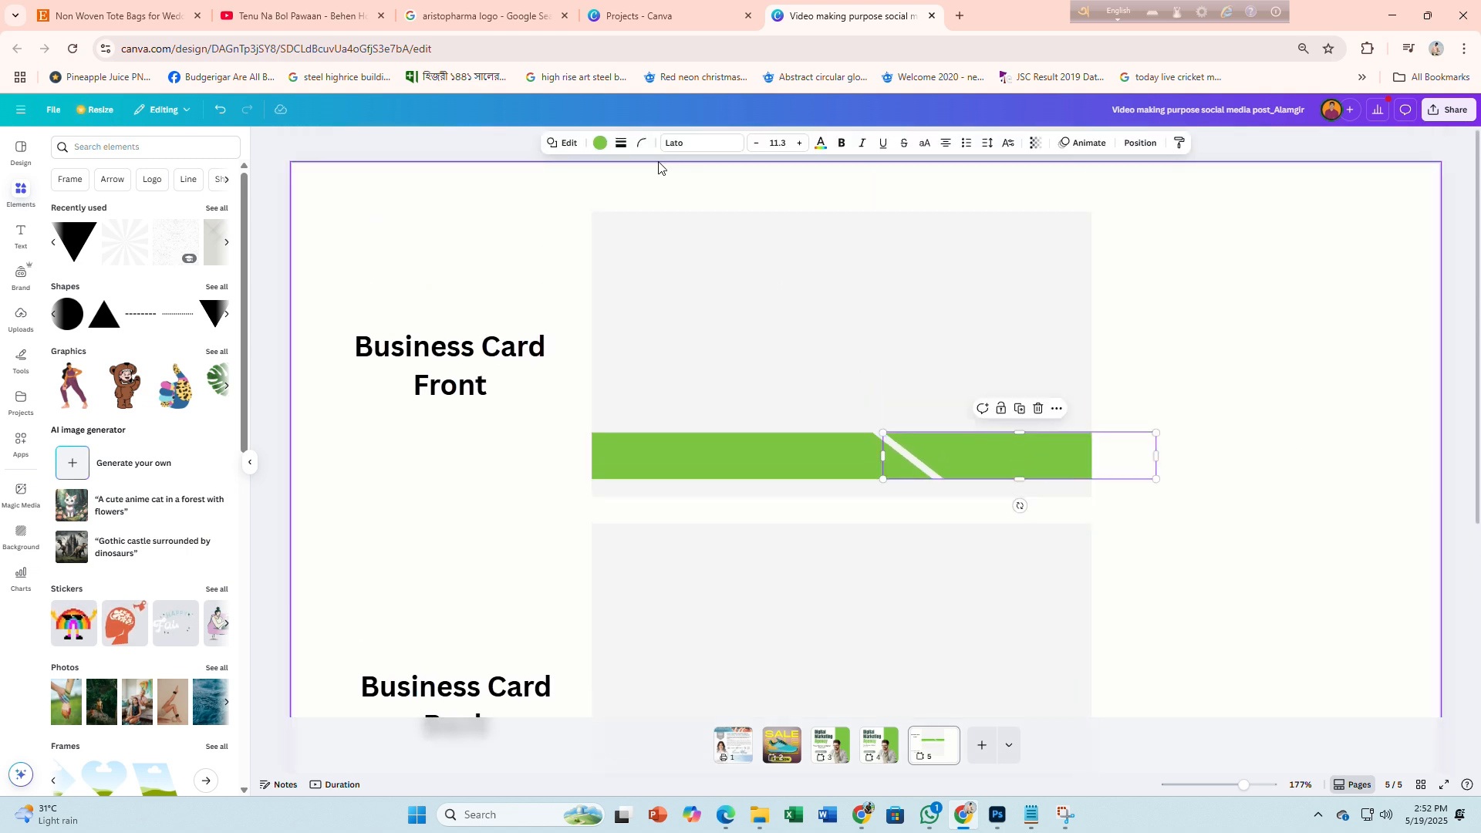
# Recolour the right band to the custom dark grey #312F2F
pyautogui.click(600, 142)
pyautogui.click(157, 230)
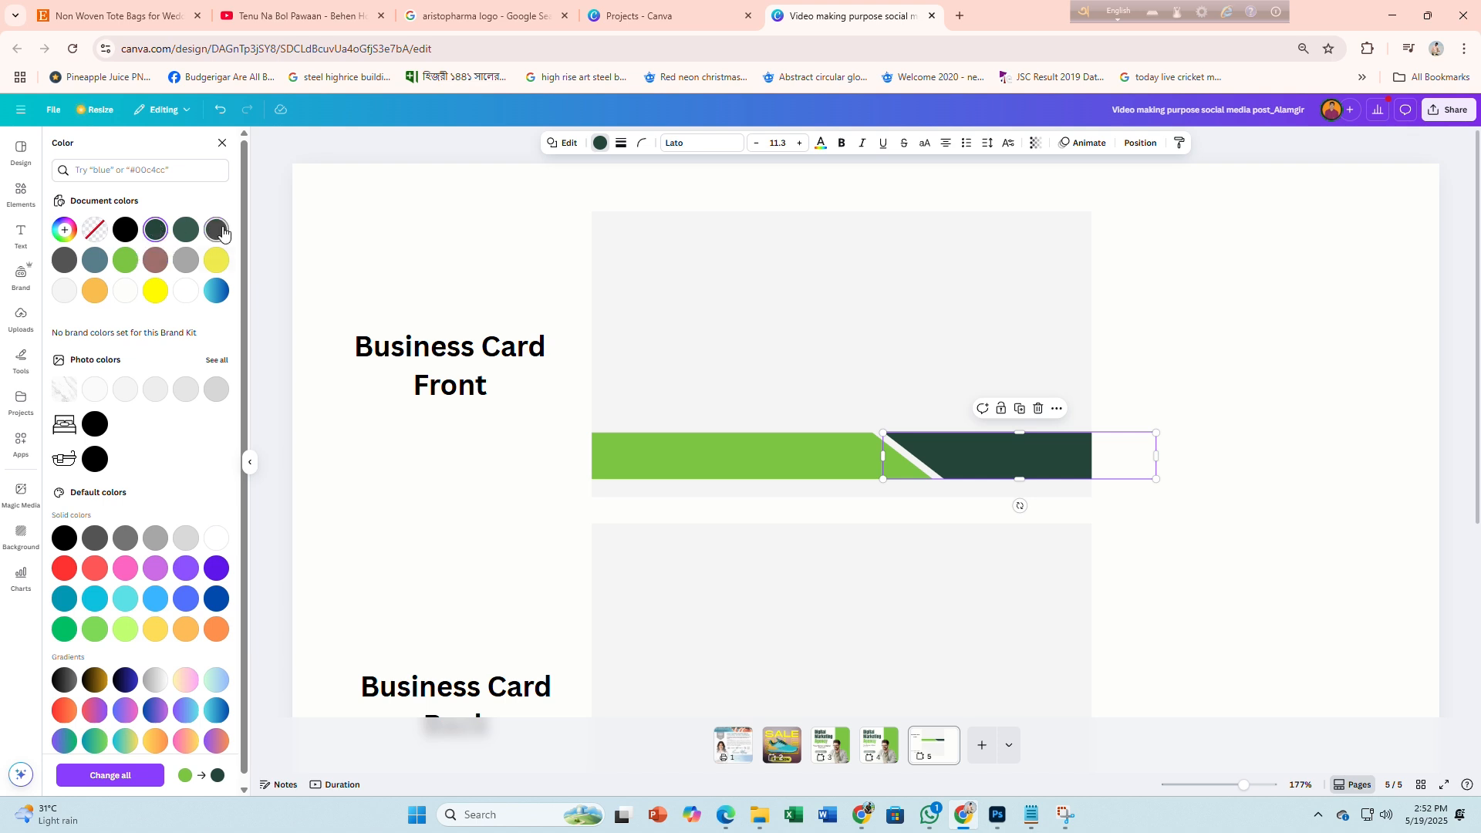
pyautogui.scroll(-1, 97, 540)
pyautogui.click(98, 531)
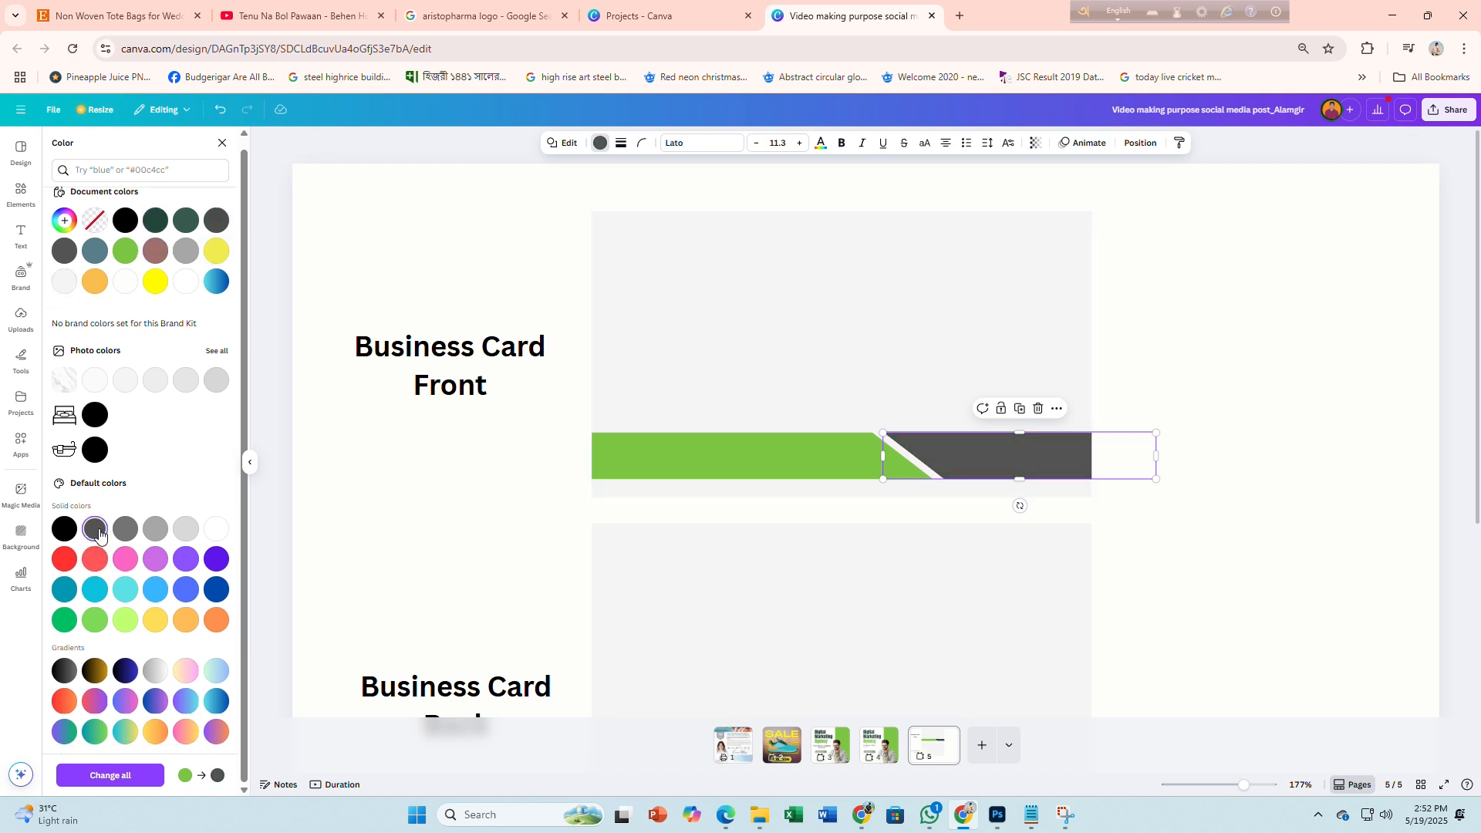
pyautogui.click(63, 531)
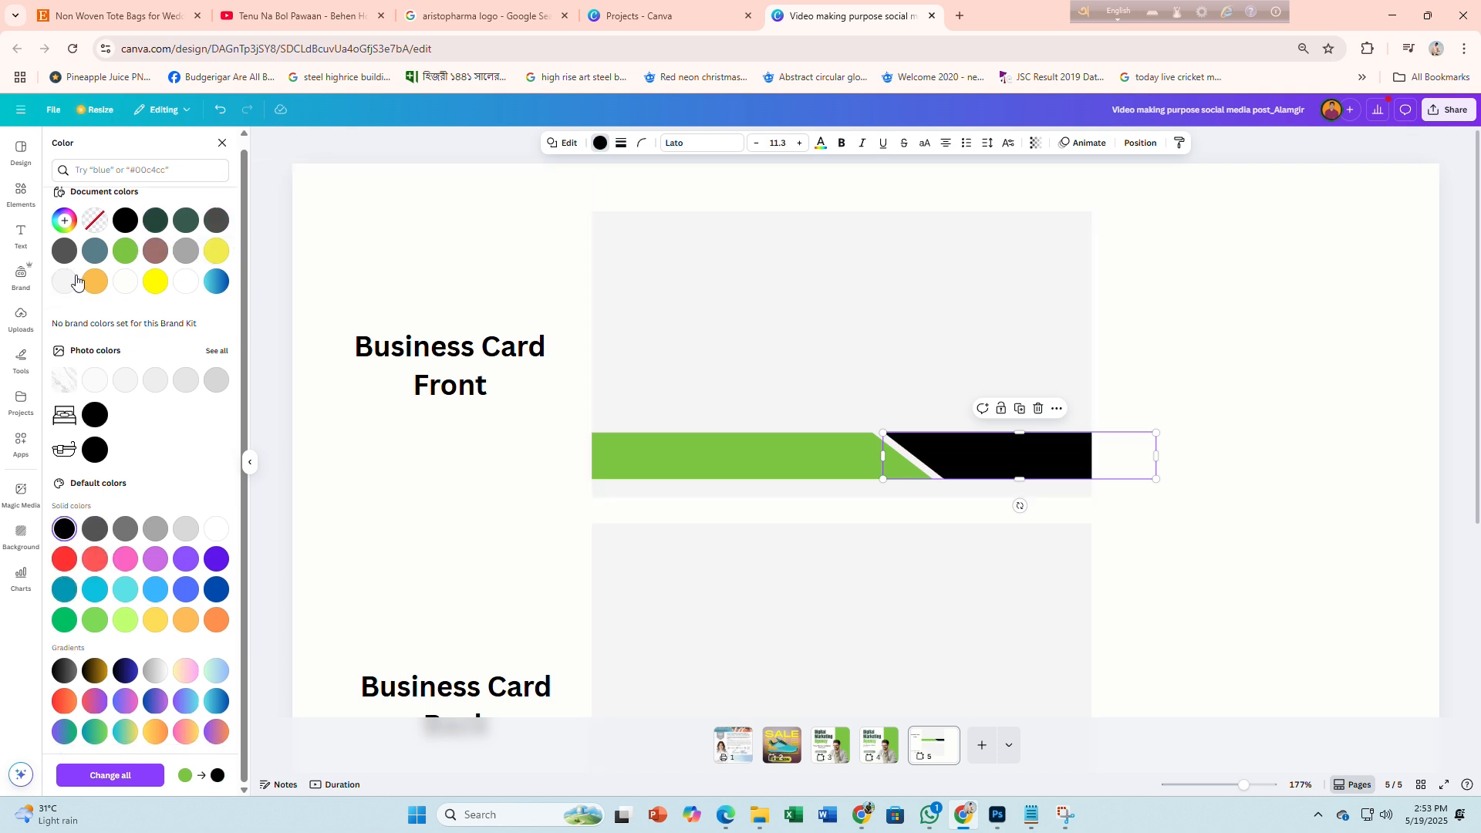
pyautogui.click(65, 221)
pyautogui.moveTo(64, 337); pyautogui.dragTo(65, 327)
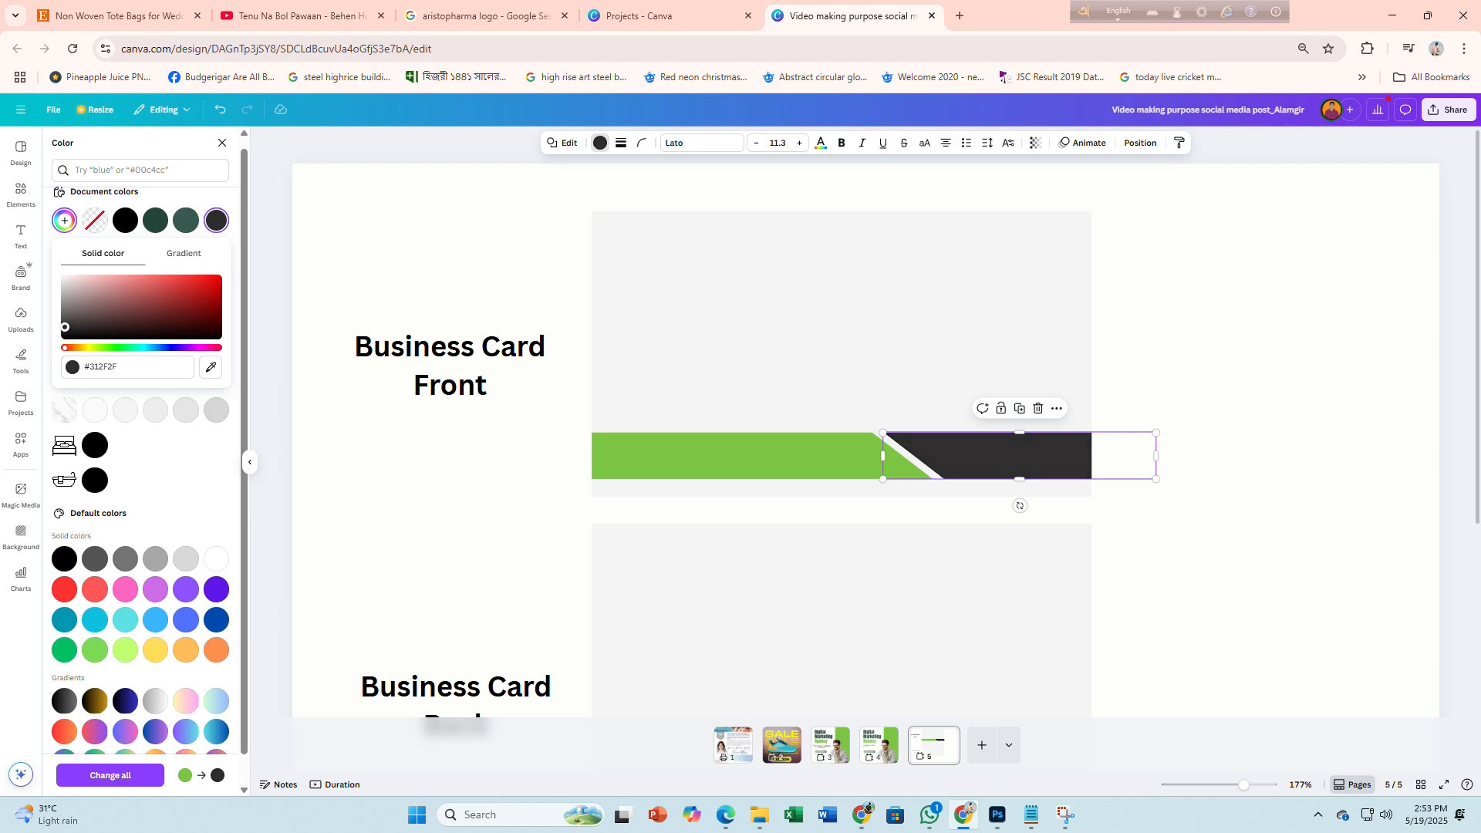
pyautogui.click(1200, 394)
pyautogui.click(850, 456)
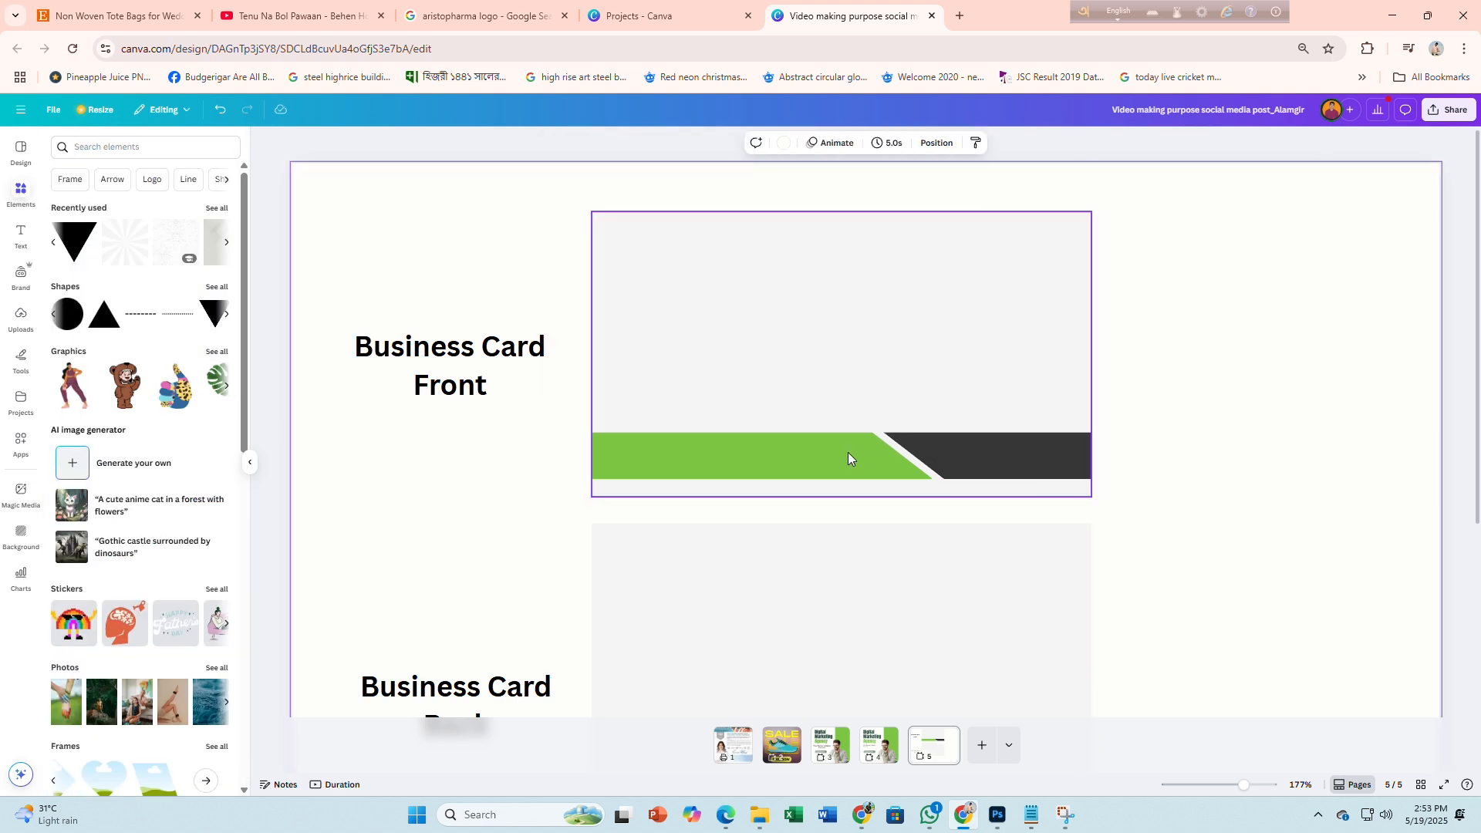
# Colour the left band deep orange (#FFA808) and check it against the Freepik reference
pyautogui.click(600, 143)
pyautogui.click(122, 293)
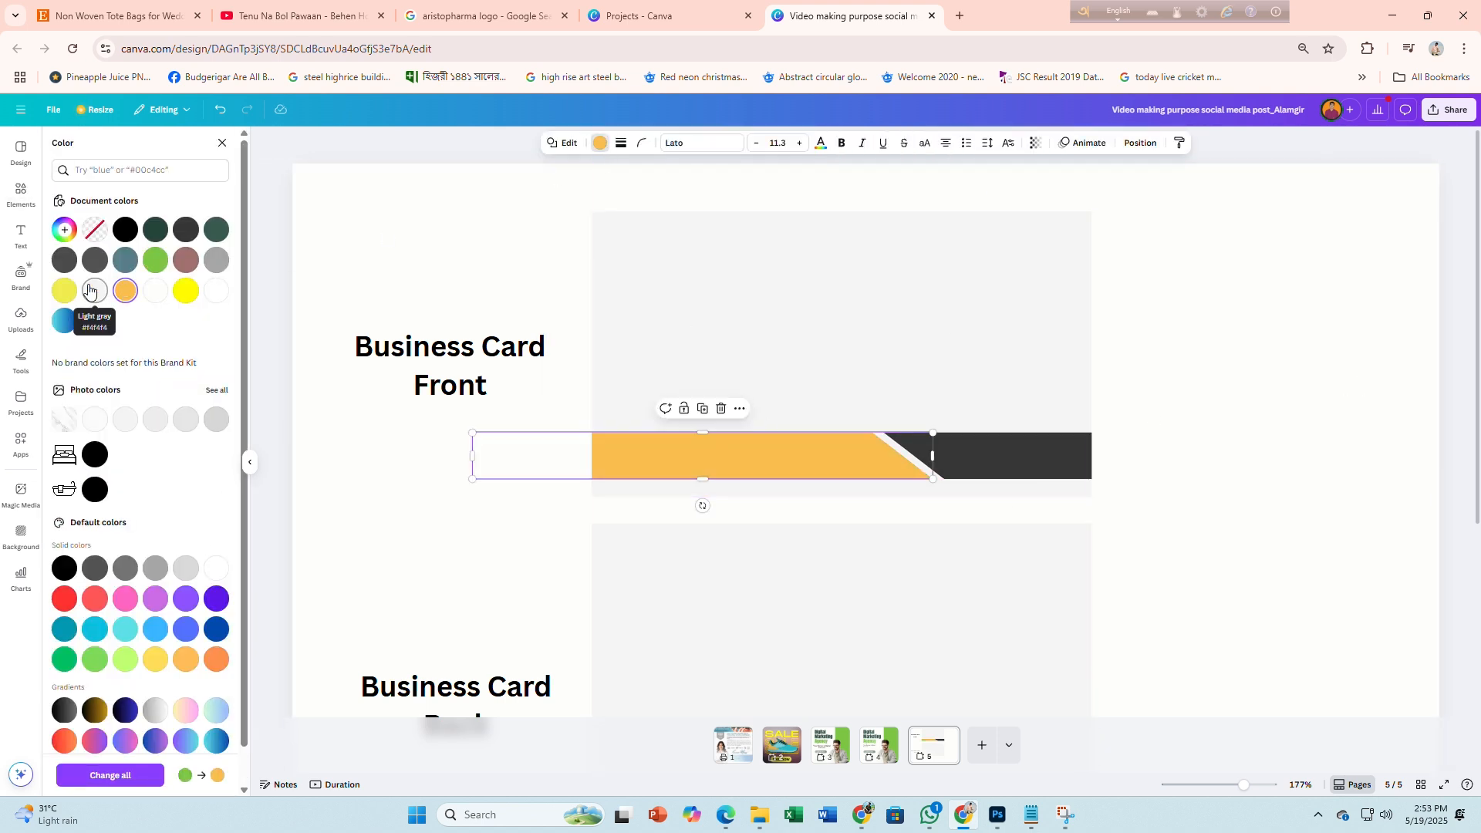
pyautogui.click(66, 230)
pyautogui.moveTo(171, 287); pyautogui.dragTo(232, 278)
pyautogui.click(569, 269)
pyautogui.hotkey('alt', 'Tab')
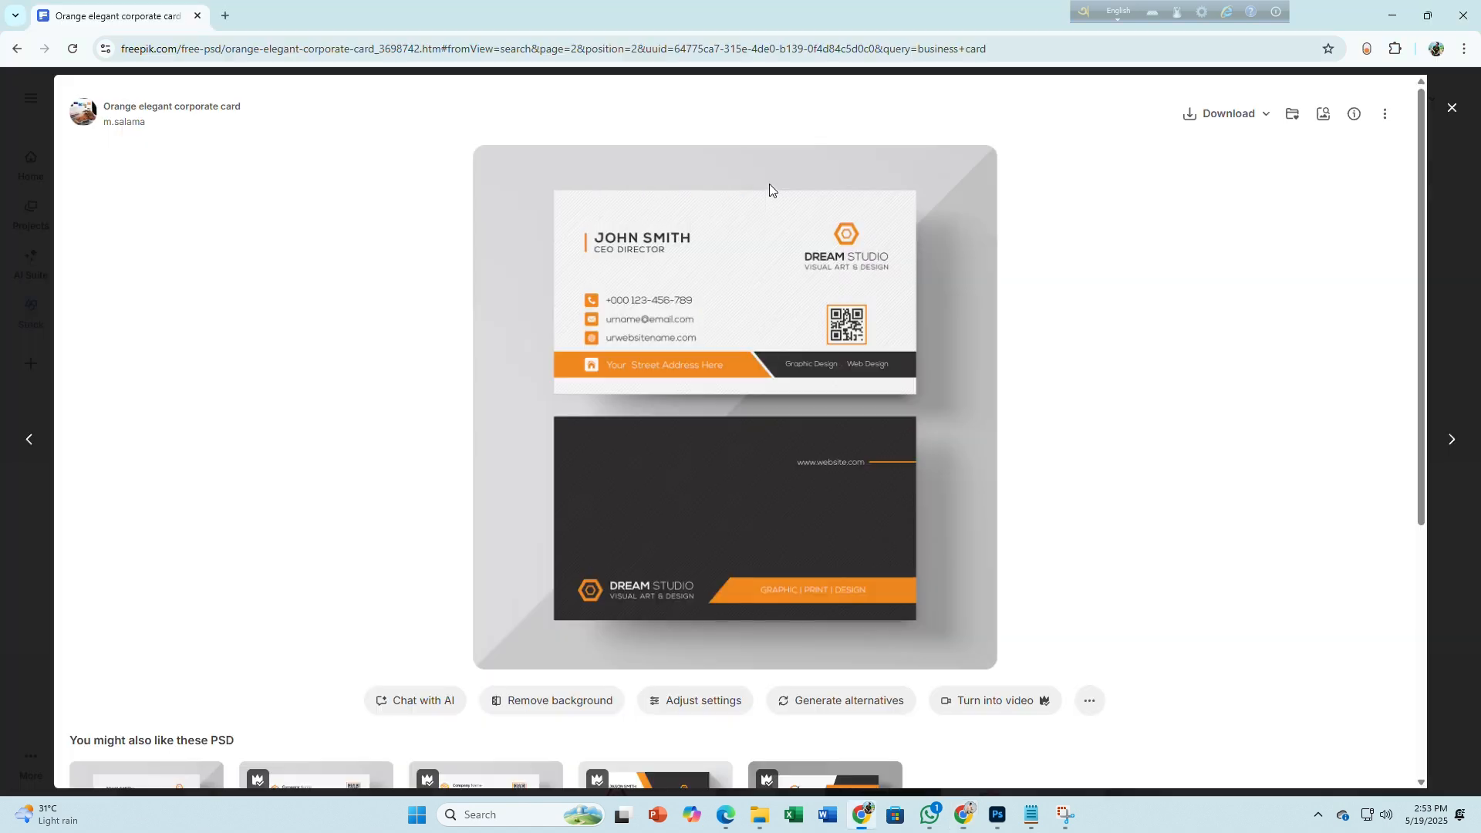
pyautogui.hotkey('alt', 'Tab')
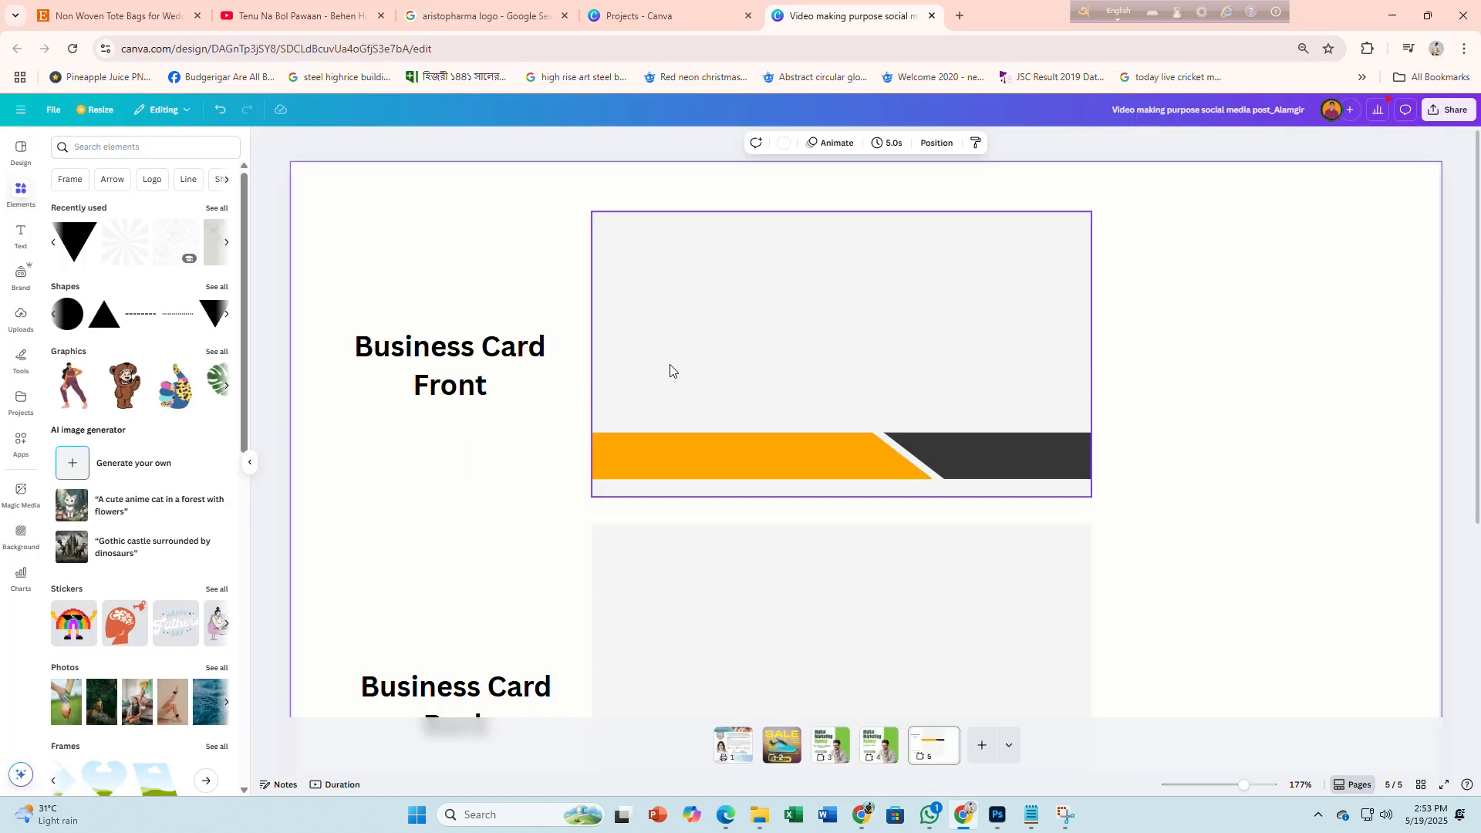
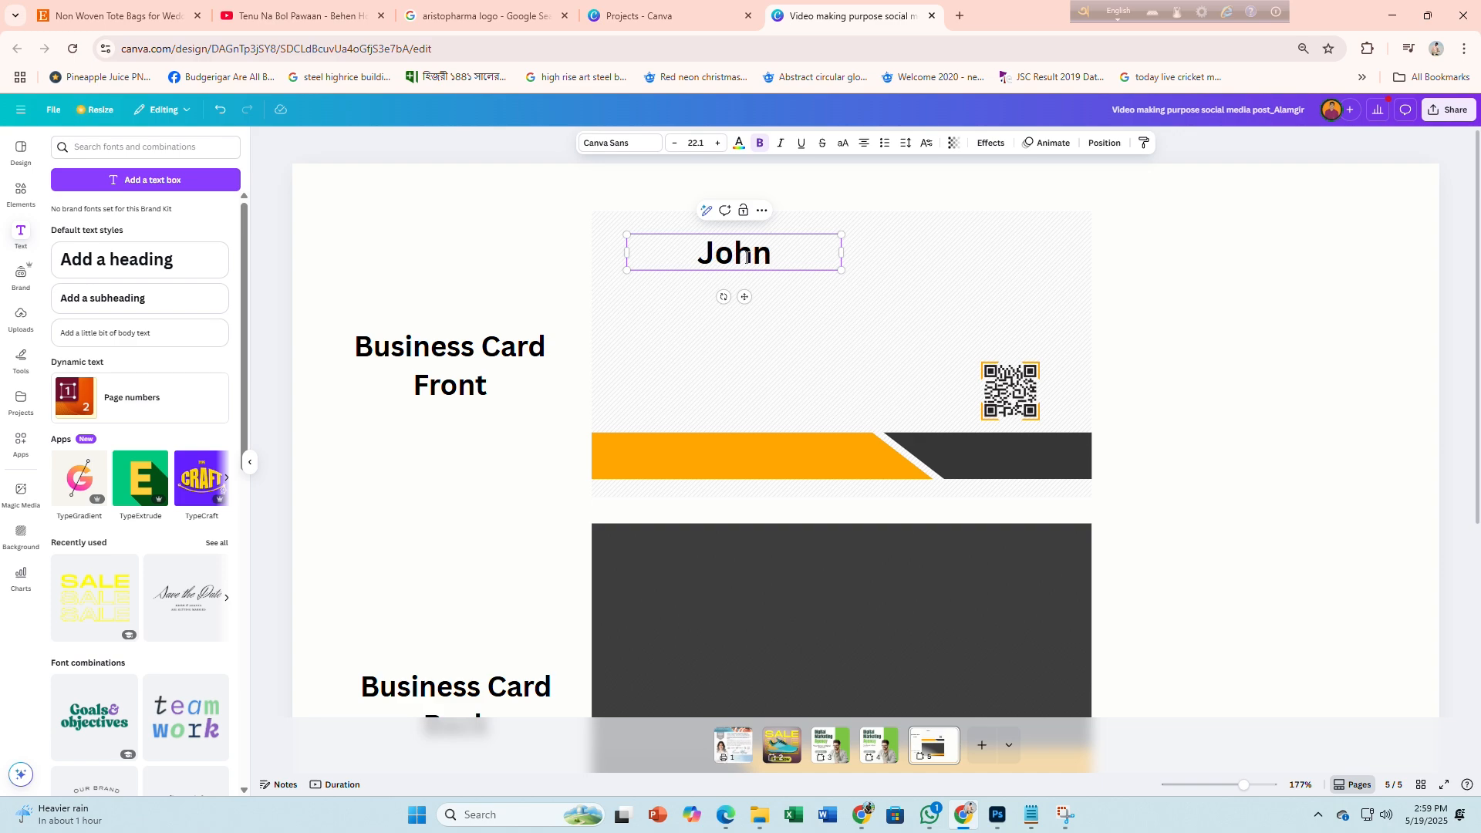
# Complete the name as JOHN SMITH, switch it to capitals and make it smaller
pyautogui.hotkey('alt', 'Tab')
pyautogui.hotkey('alt', 'Tab')
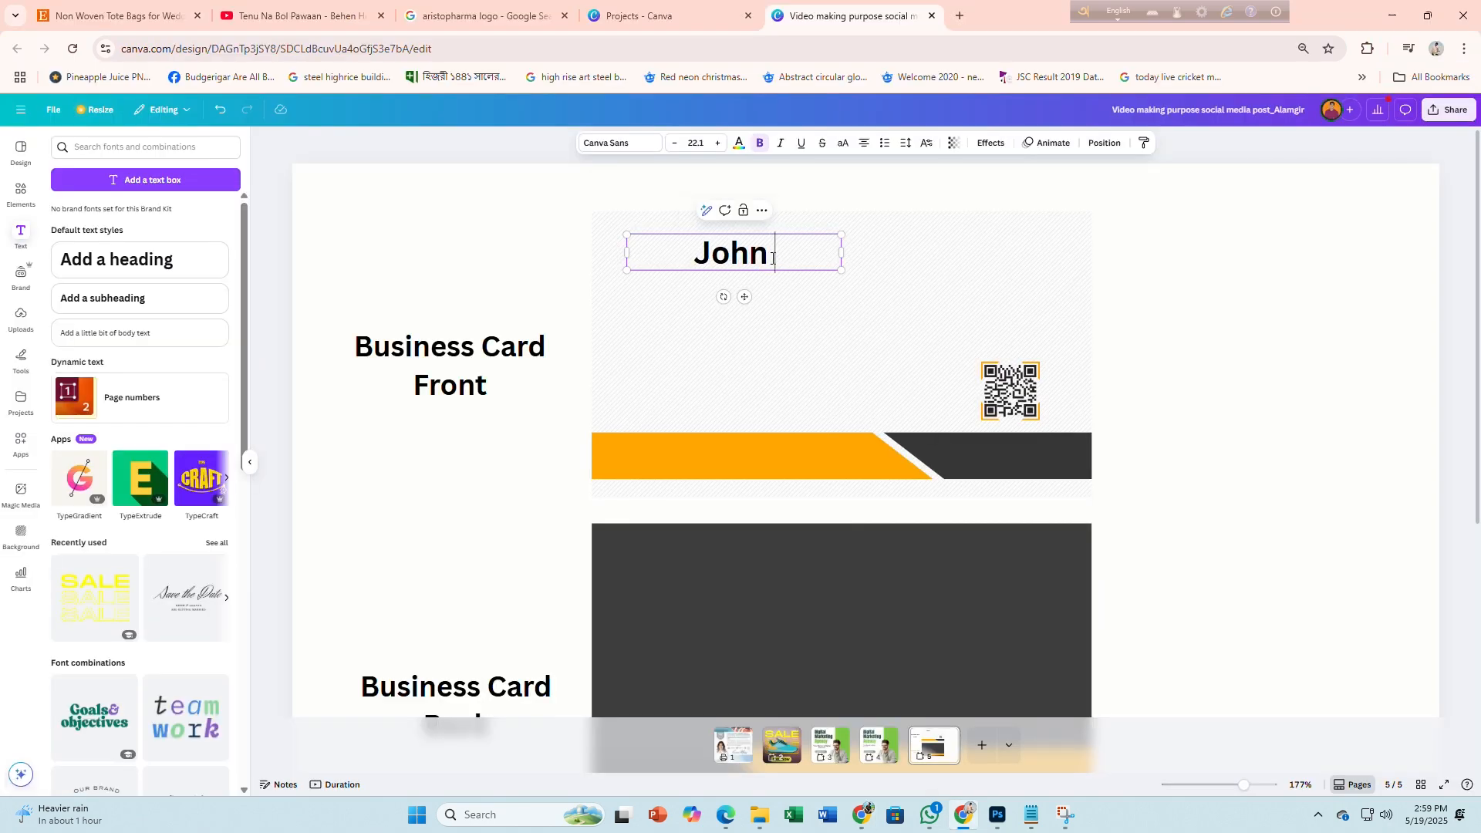
pyautogui.write('smith')
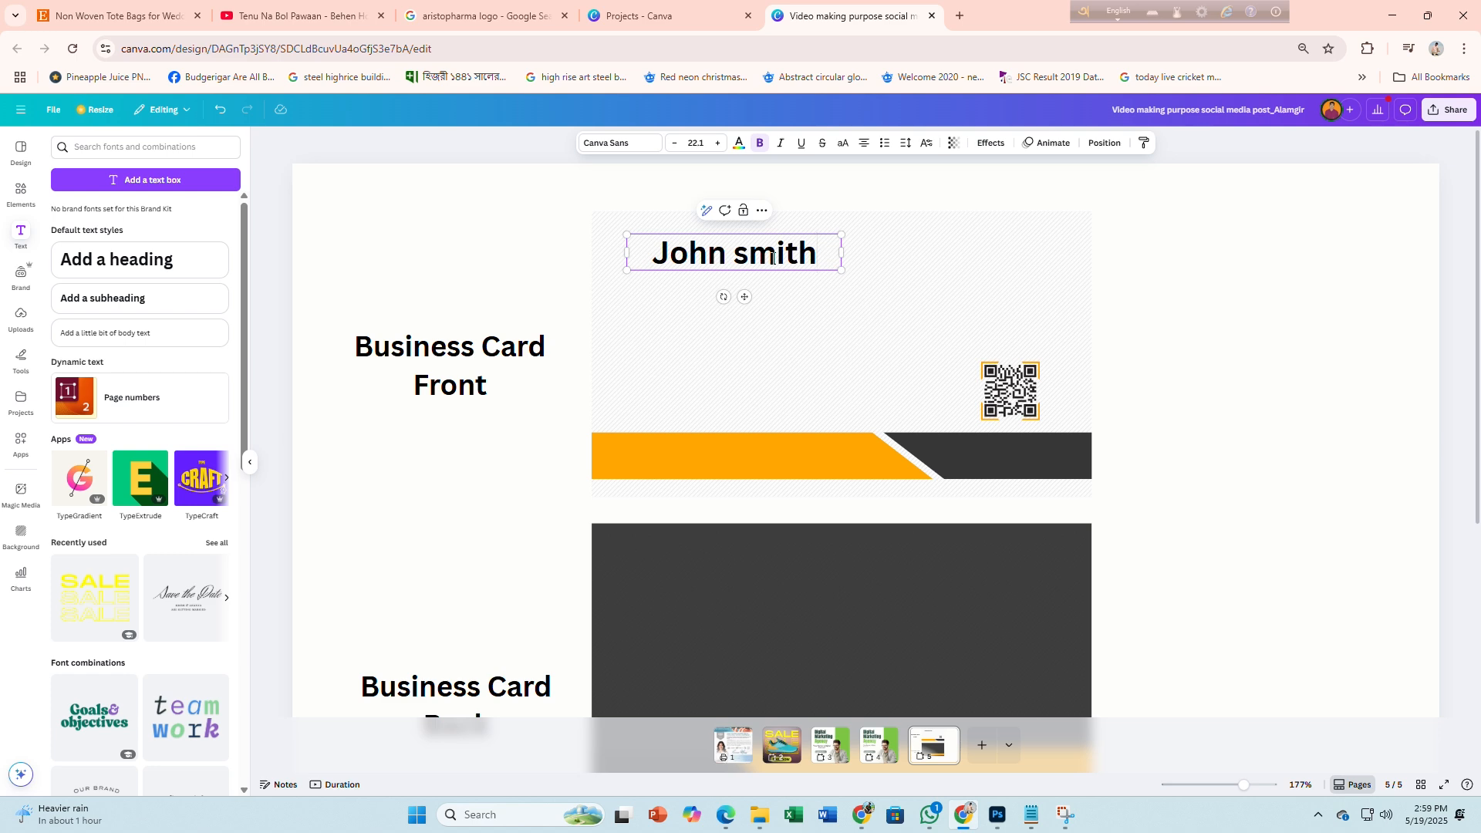
pyautogui.click(875, 293)
pyautogui.click(789, 259)
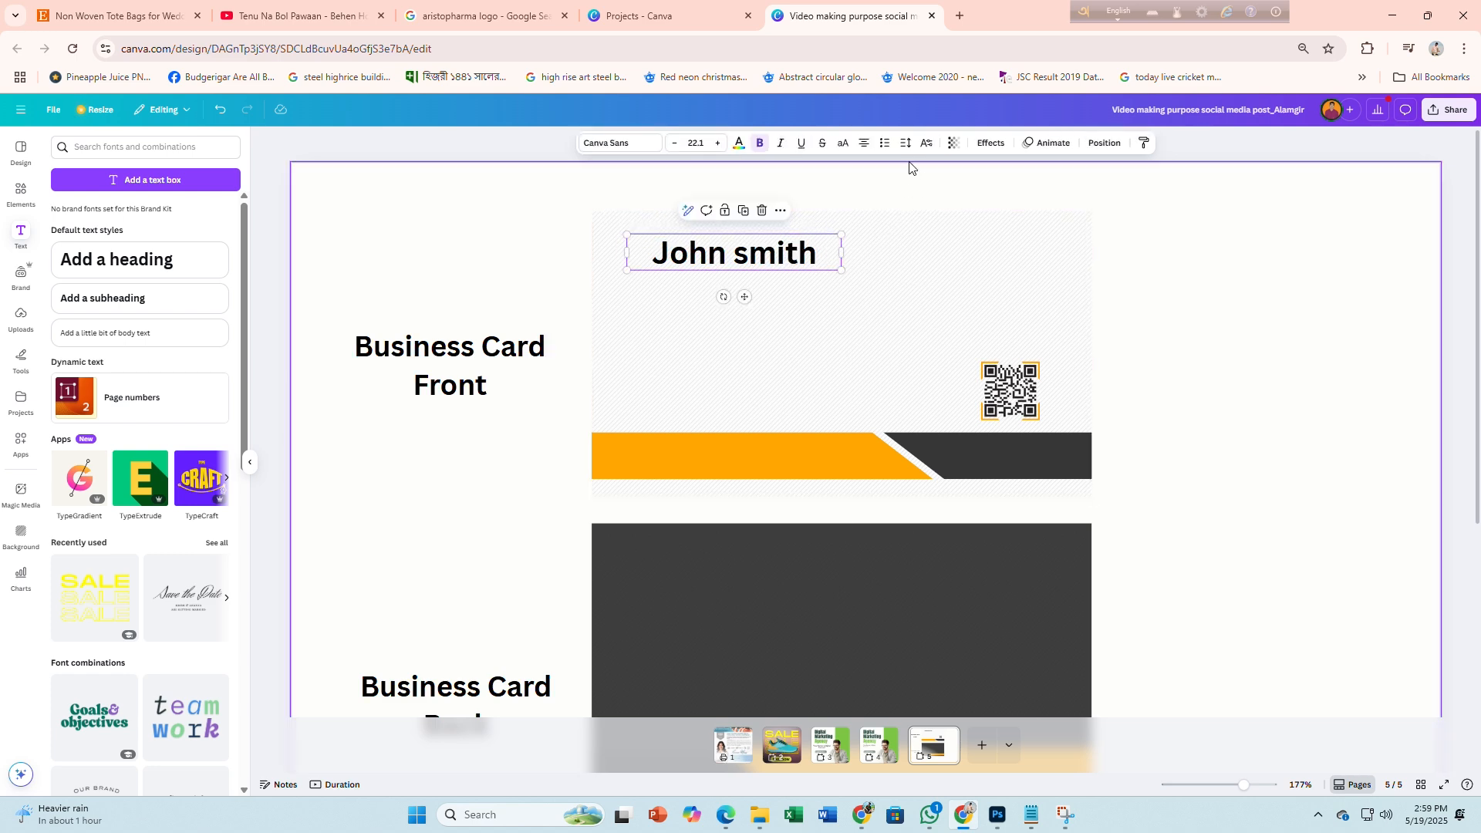
pyautogui.click(843, 144)
pyautogui.moveTo(840, 268); pyautogui.dragTo(736, 280)
pyautogui.scroll(5, 725, 284)
# Add a body text box at font size 5 and place it just below JOHN SMITH
pyautogui.click(88, 332)
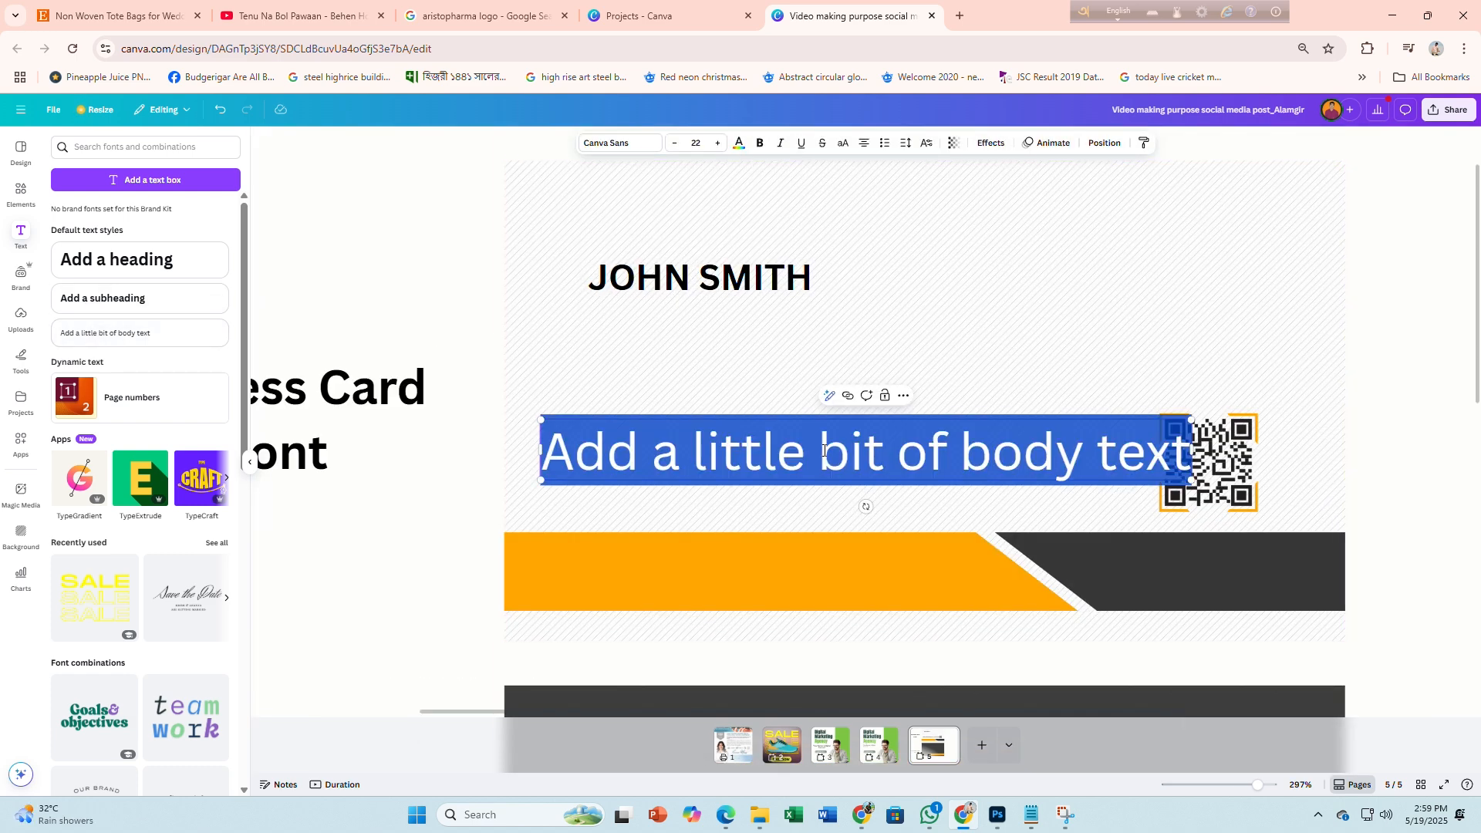
pyautogui.click(703, 145)
pyautogui.write('5')
pyautogui.press('Return')
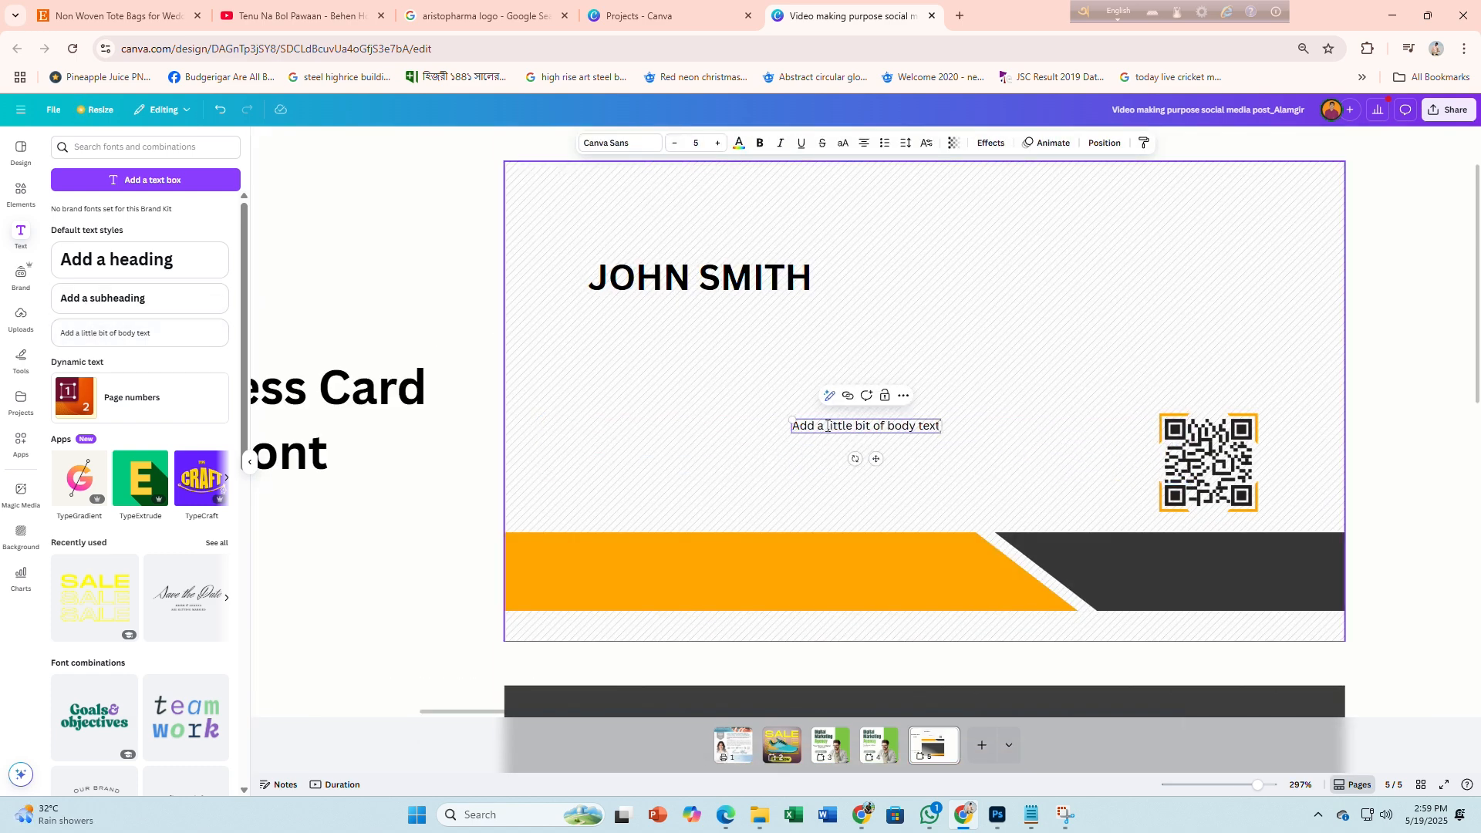
pyautogui.click(870, 450)
pyautogui.moveTo(868, 427); pyautogui.dragTo(678, 314)
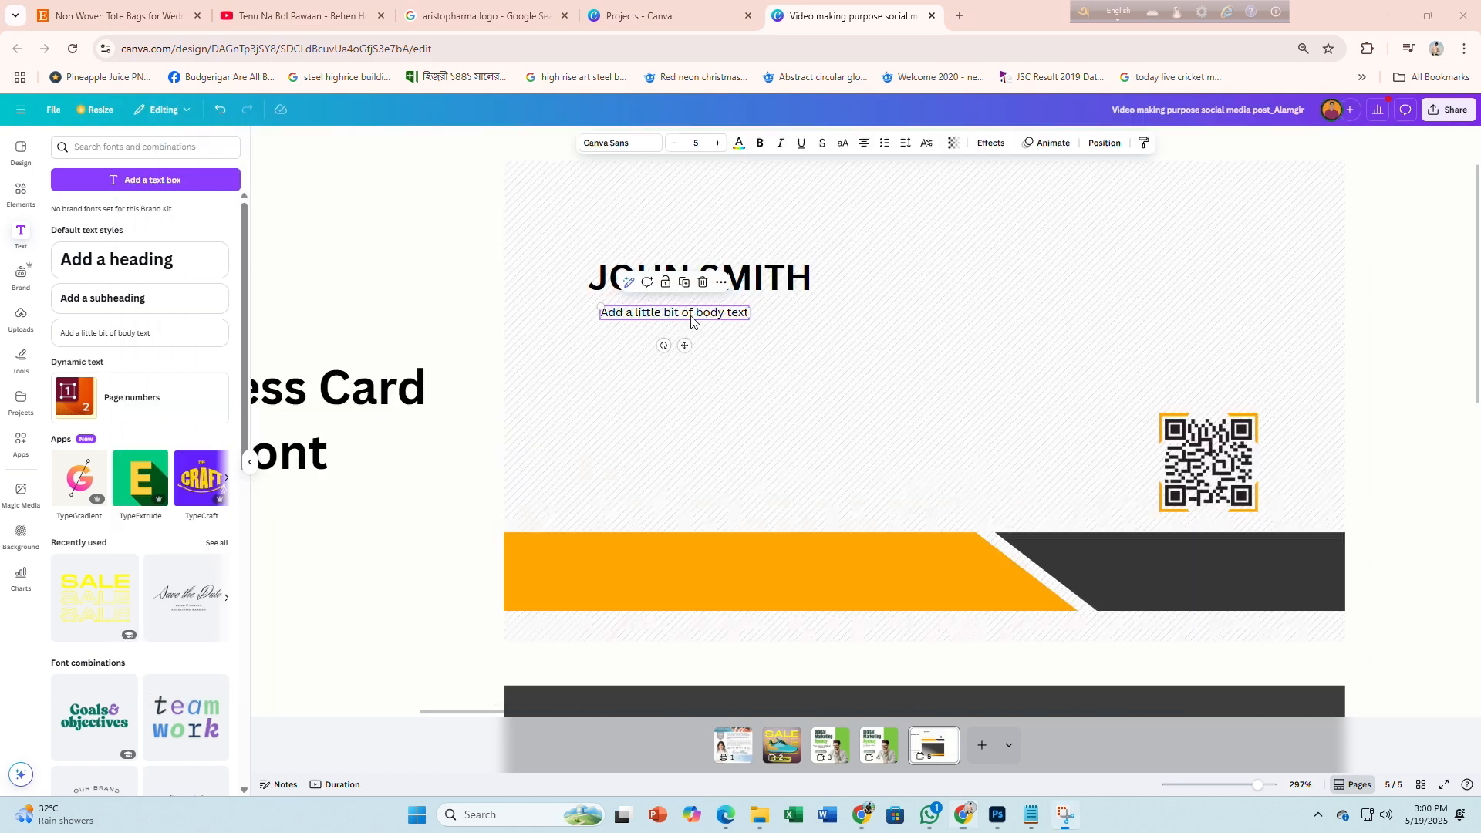
pyautogui.click(870, 823)
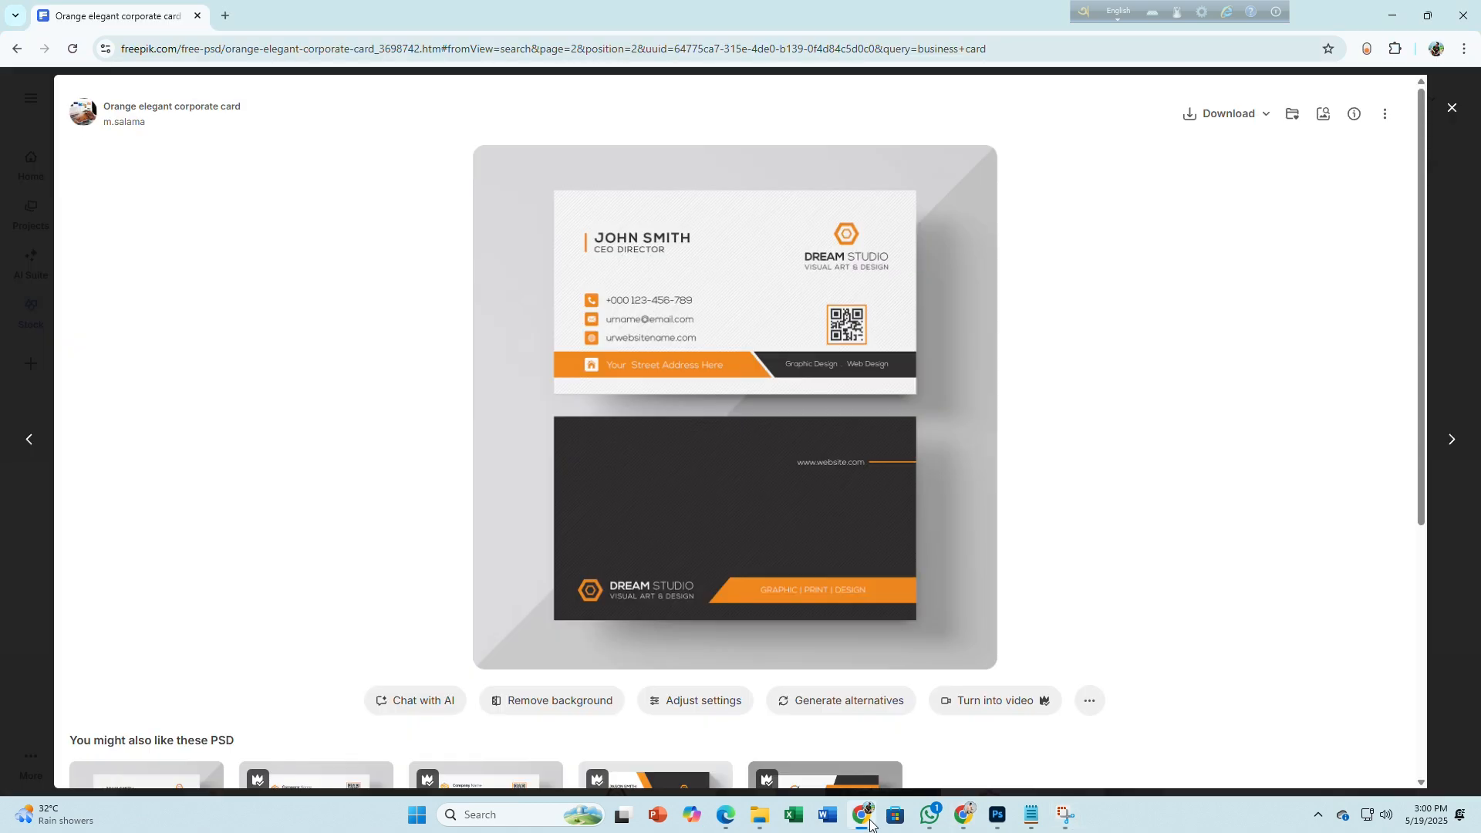
pyautogui.click(964, 815)
# Replace the body text with 'CEO Director', make it uppercase and enlarge it slightly
pyautogui.doubleClick(667, 313)
pyautogui.write('CEO')
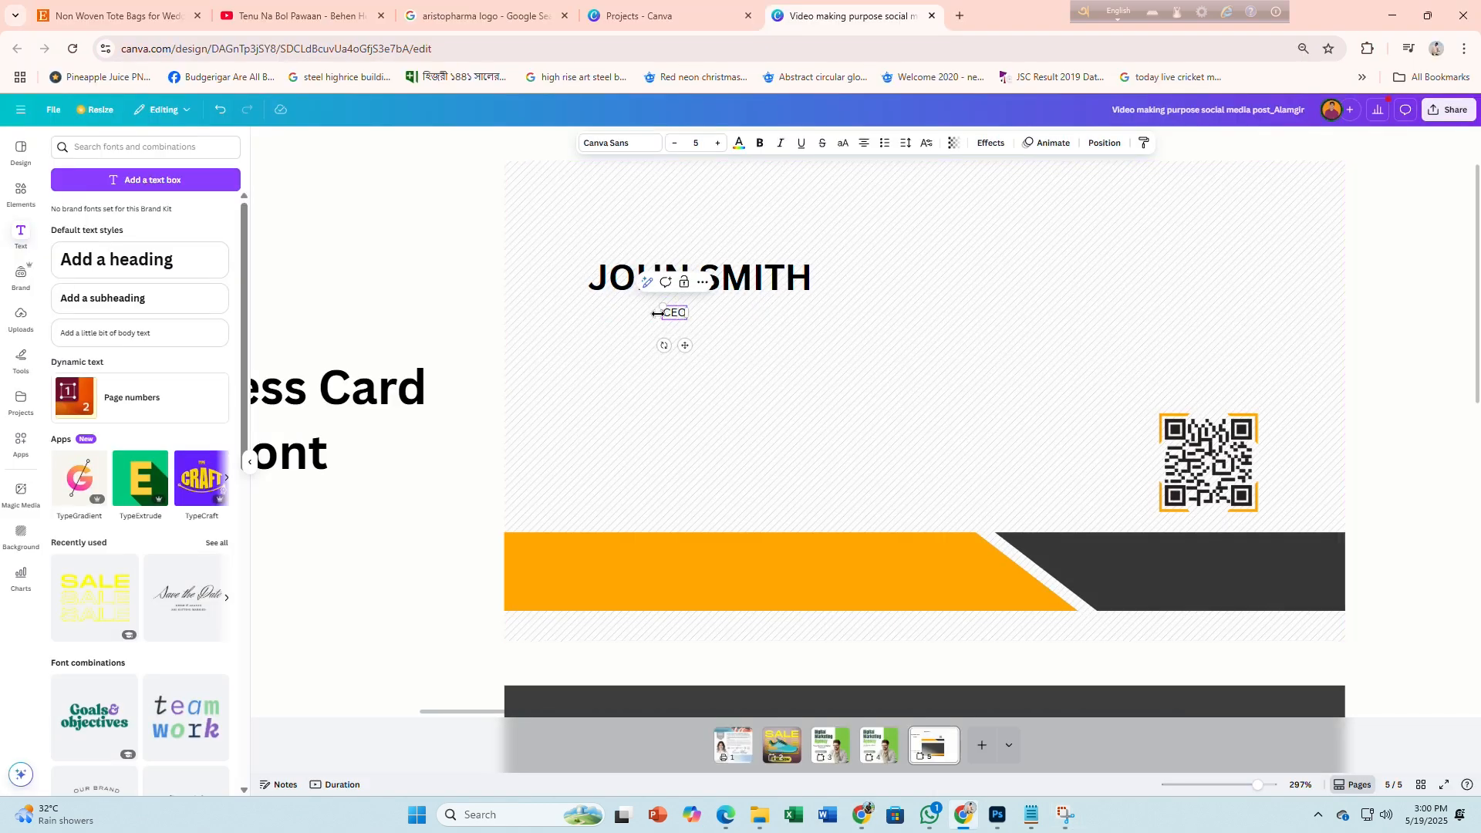
pyautogui.write(' Director')
pyautogui.click(672, 387)
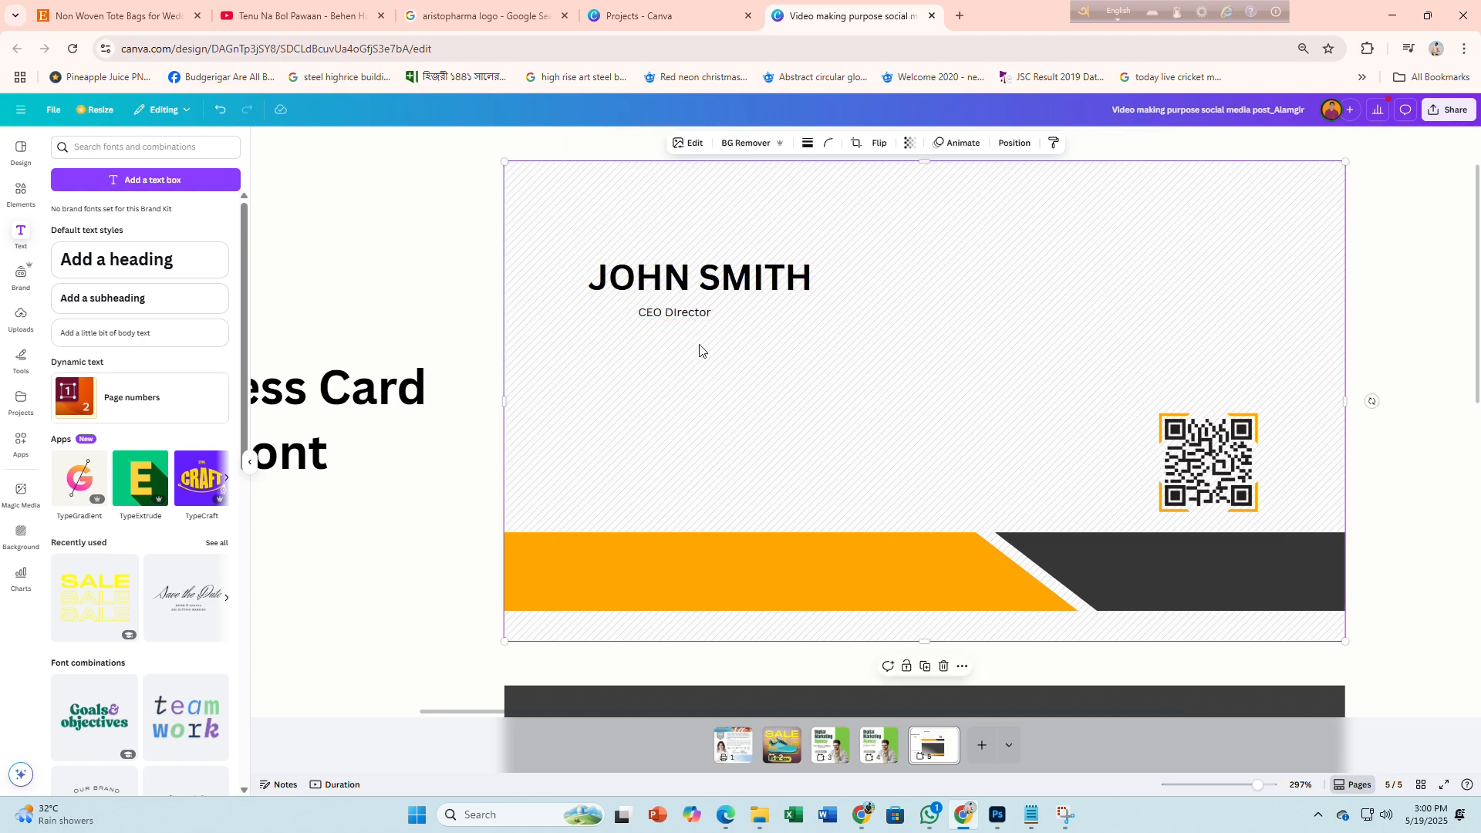
pyautogui.click(684, 321)
pyautogui.click(843, 142)
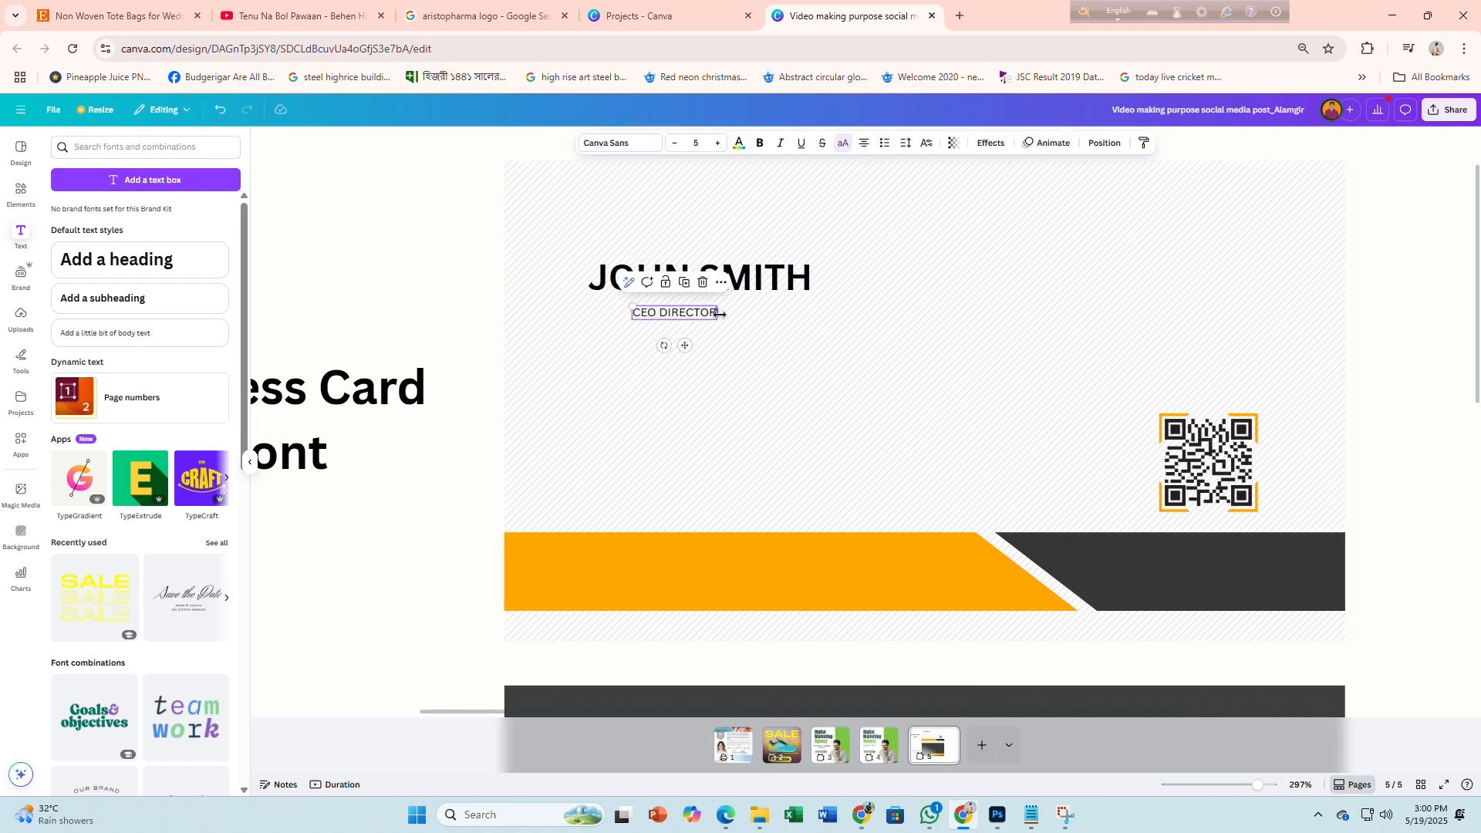
pyautogui.moveTo(730, 331); pyautogui.dragTo(636, 317)
pyautogui.hotkey('alt', 'Tab')
pyautogui.hotkey('alt', 'Tab')
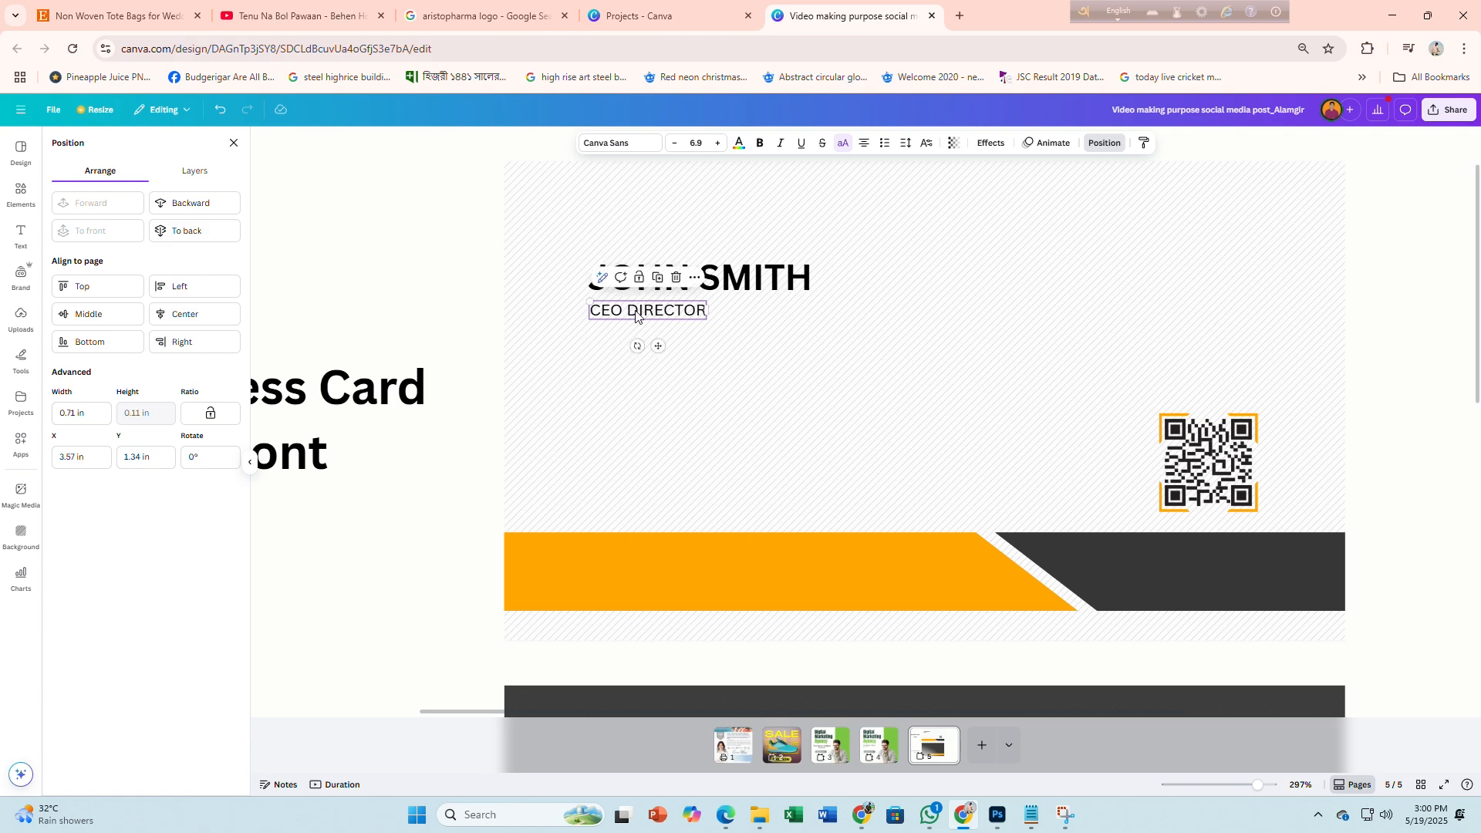
# Add a straight line to the card front and colour it orange
pyautogui.click(23, 199)
pyautogui.click(140, 315)
pyautogui.scroll(-3, 655, 363)
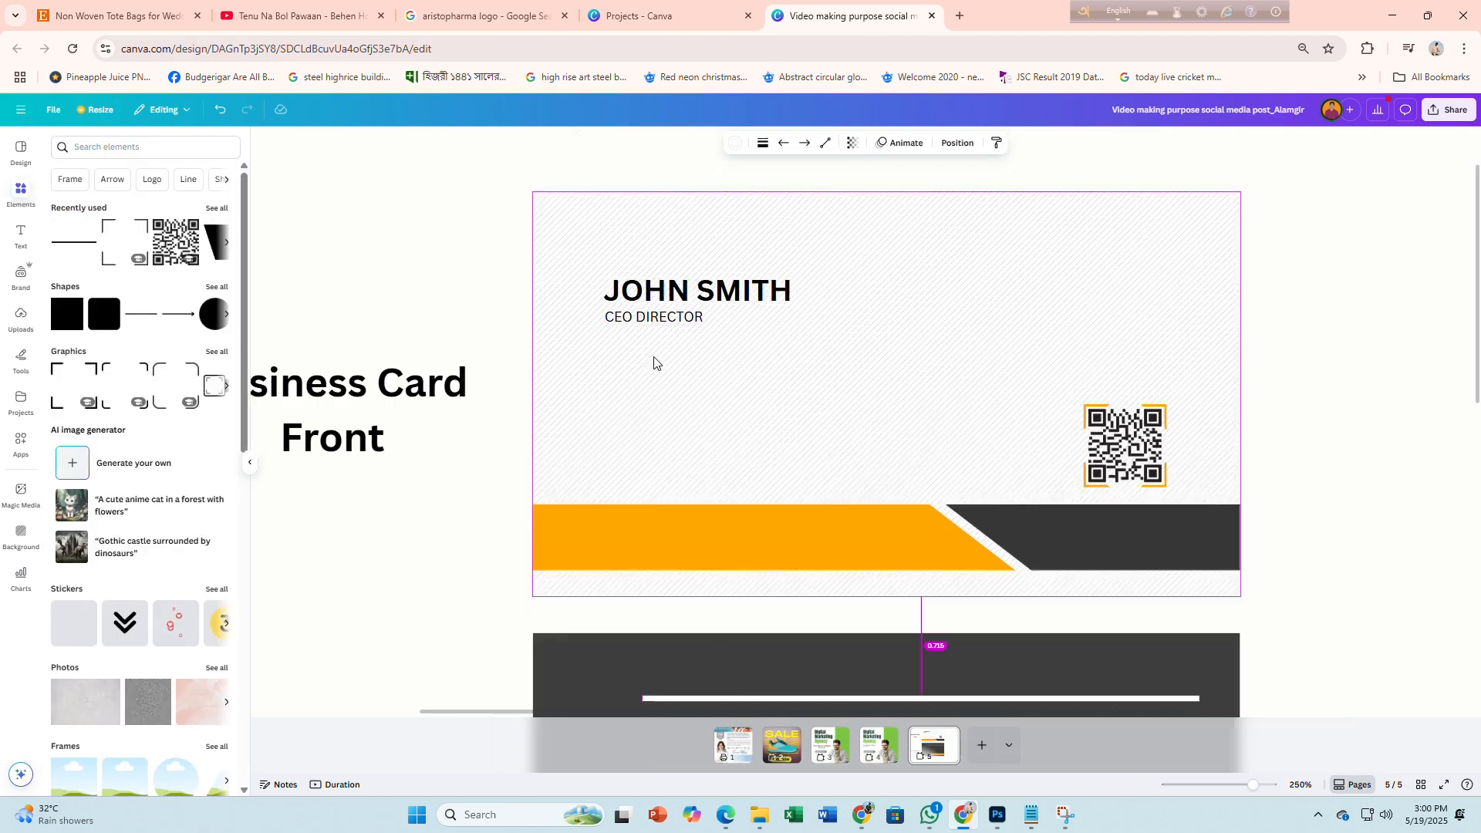
pyautogui.scroll(-1, 772, 470)
pyautogui.scroll(2, 802, 500)
pyautogui.moveTo(802, 500); pyautogui.dragTo(800, 254)
pyautogui.click(763, 143)
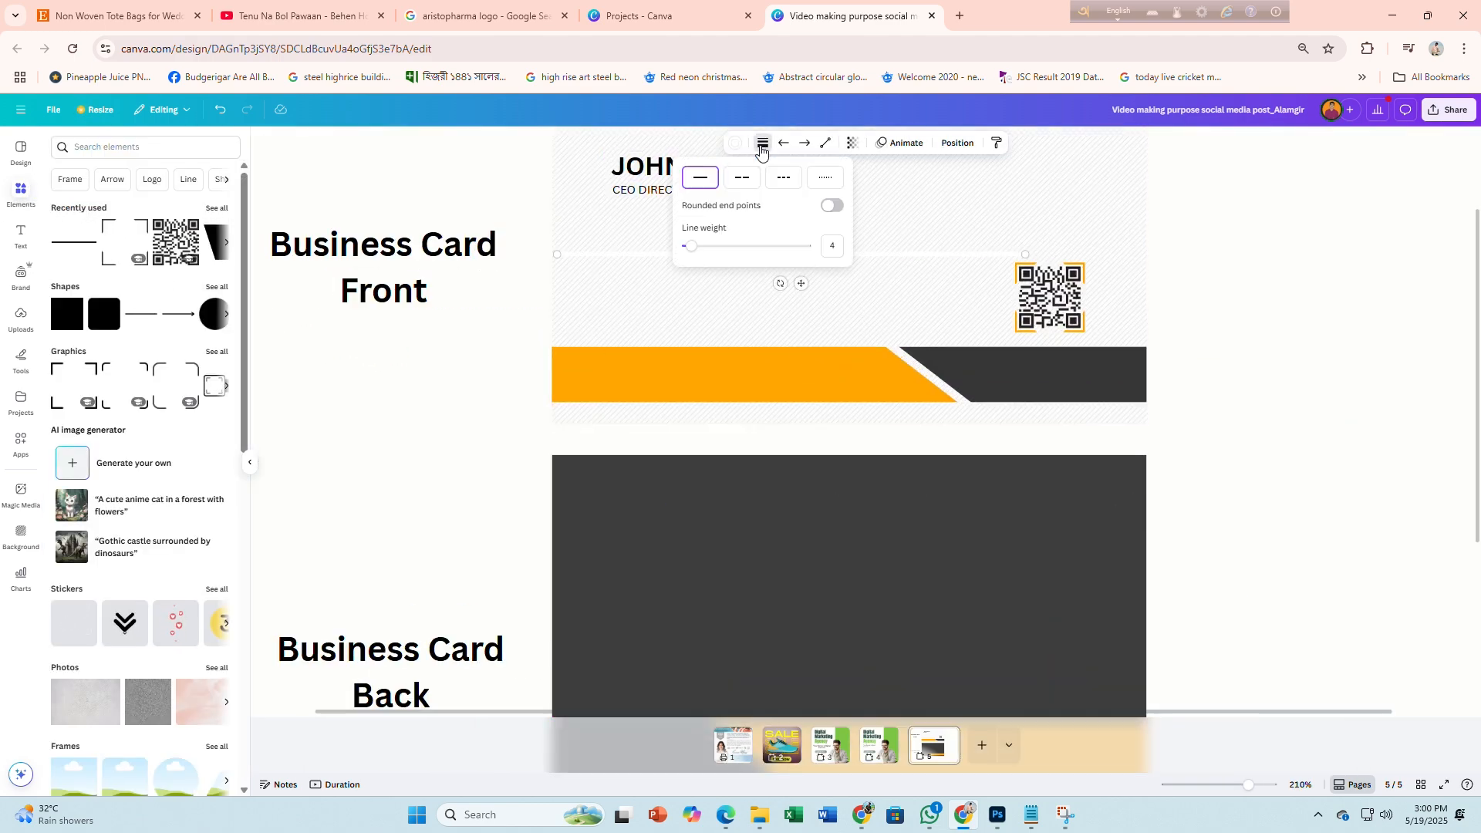
pyautogui.click(734, 143)
pyautogui.click(97, 231)
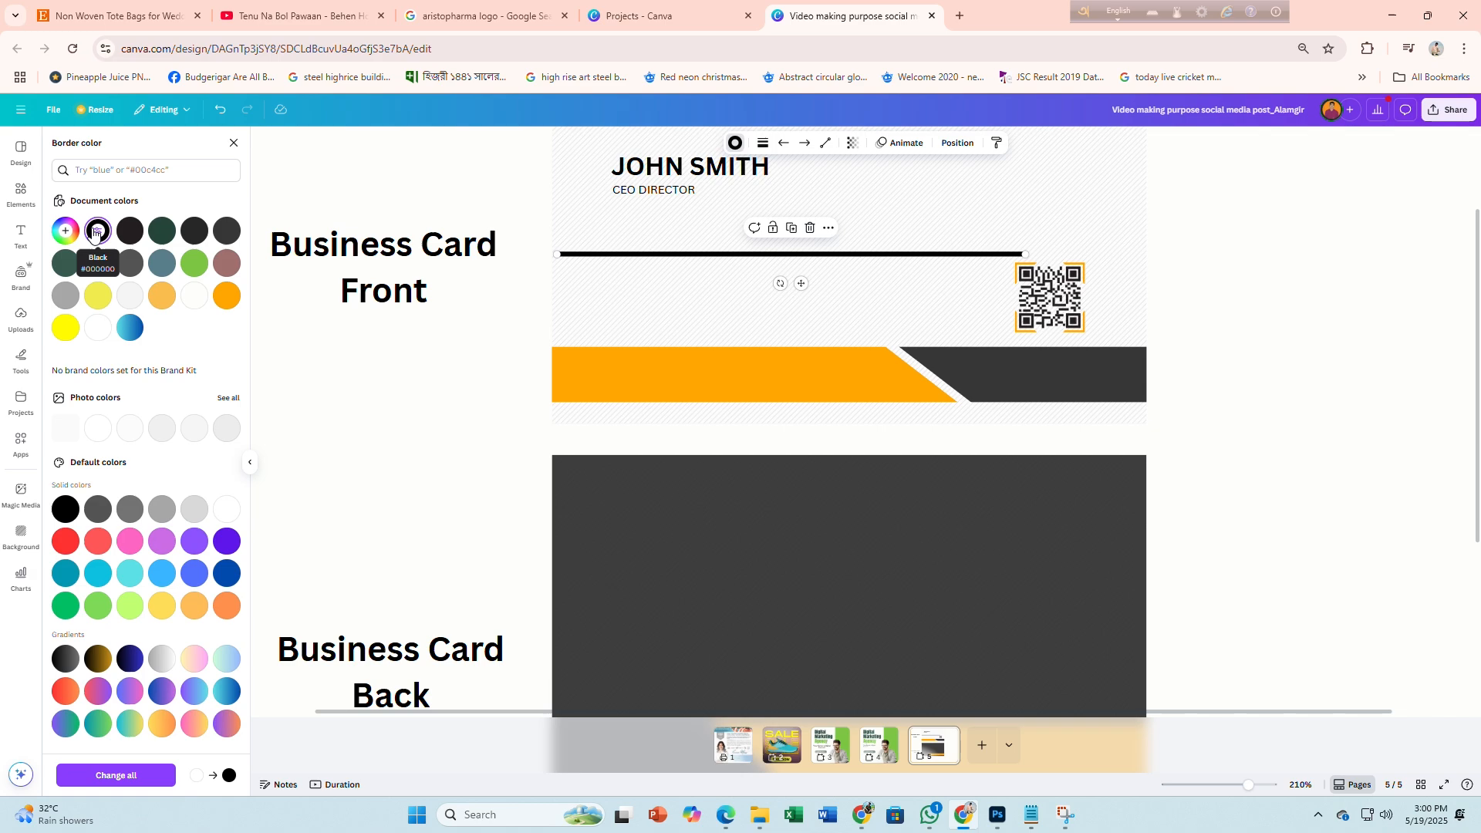
pyautogui.click(872, 814)
pyautogui.click(872, 815)
pyautogui.click(226, 296)
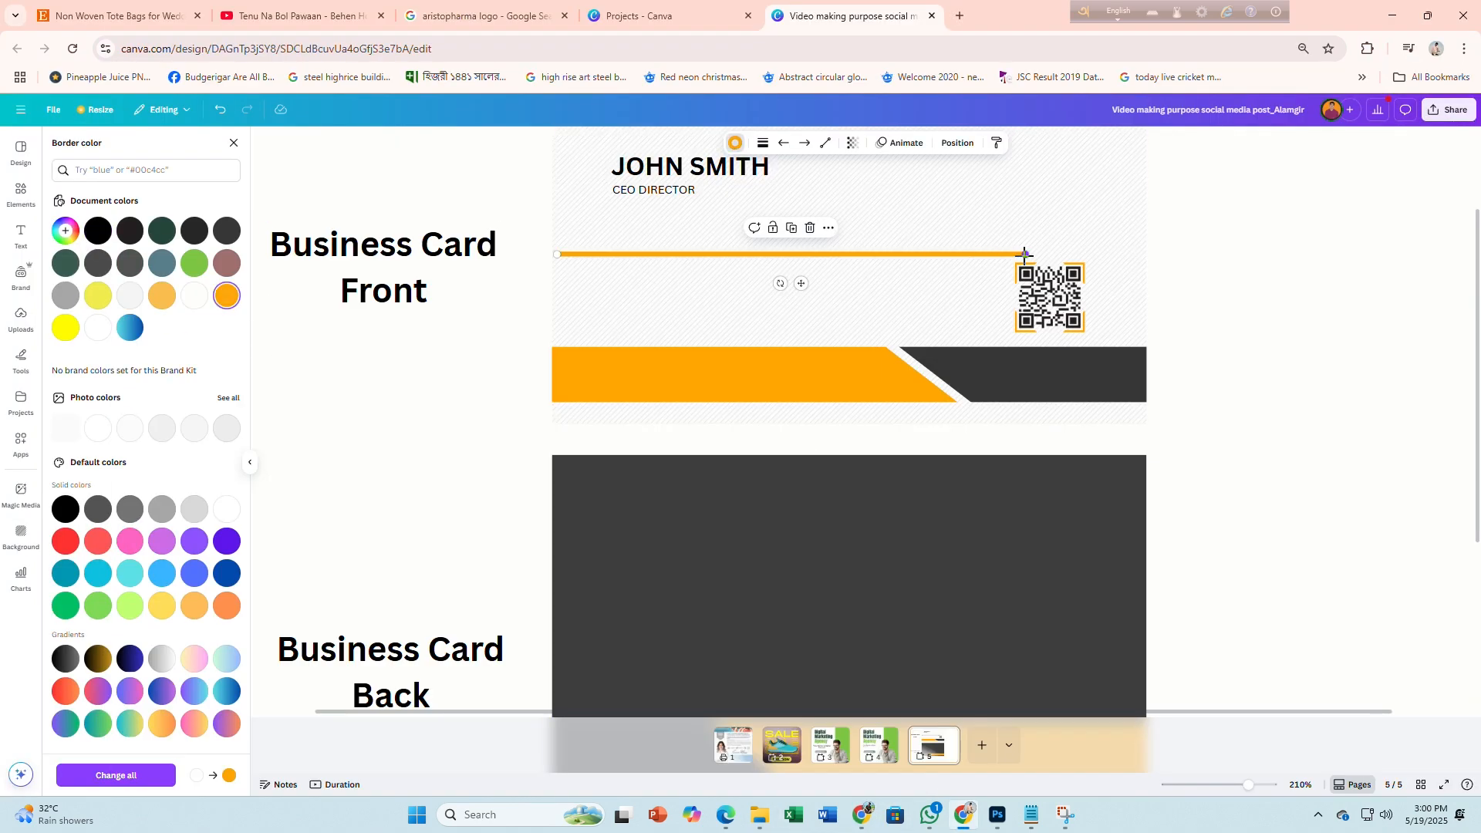
# Shorten the orange line, rotate it vertical and move it beside JOHN SMITH
pyautogui.moveTo(1026, 253); pyautogui.dragTo(827, 254)
pyautogui.scroll(2, 831, 291)
pyautogui.moveTo(781, 419)
pyautogui.mouseDown()
pyautogui.moveTo(830, 406)
pyautogui.moveTo(790, 417)
pyautogui.moveTo(792, 399)
pyautogui.mouseUp()
pyautogui.click(763, 143)
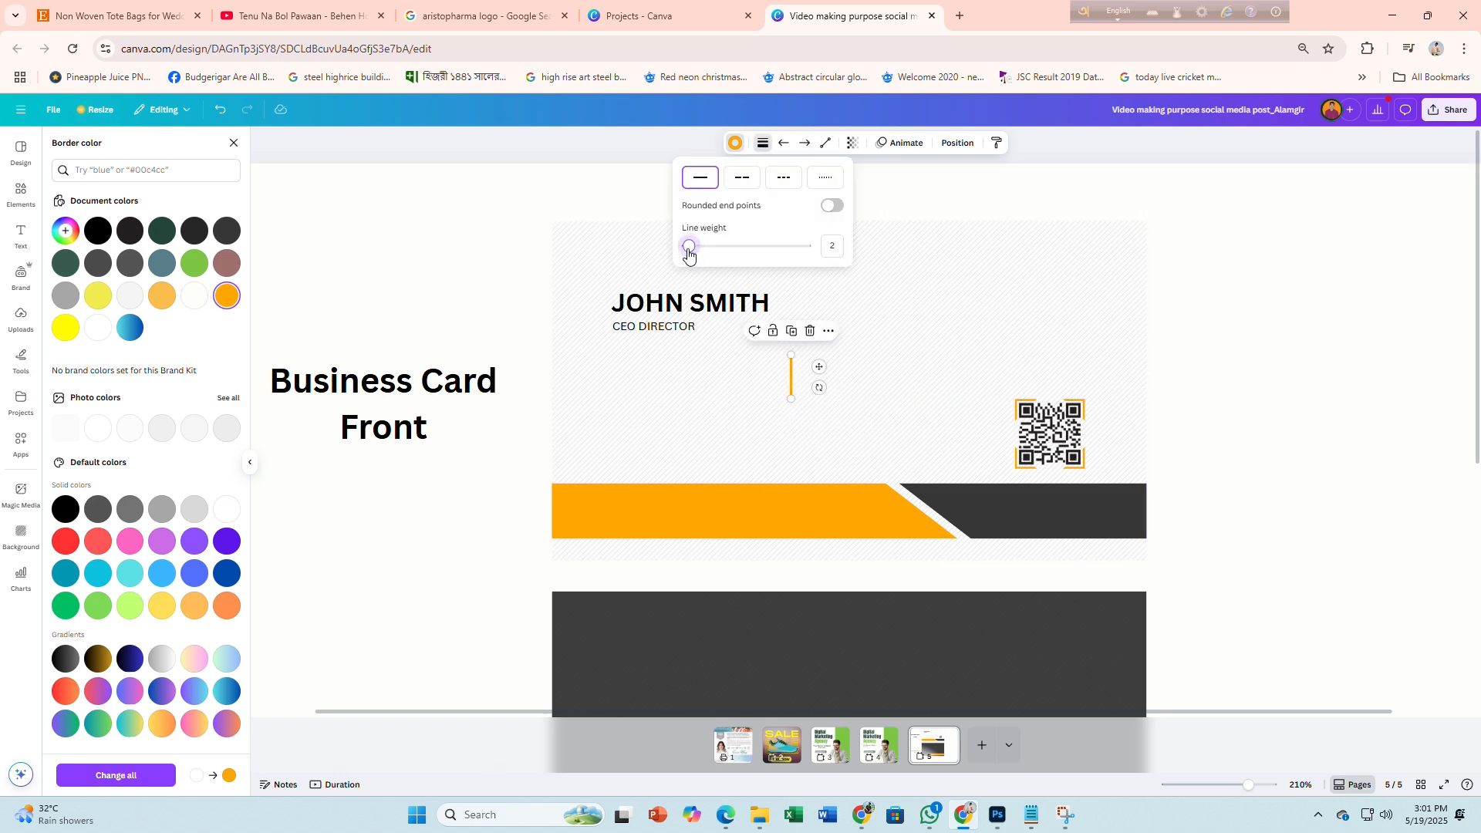
pyautogui.click(532, 432)
pyautogui.click(861, 385)
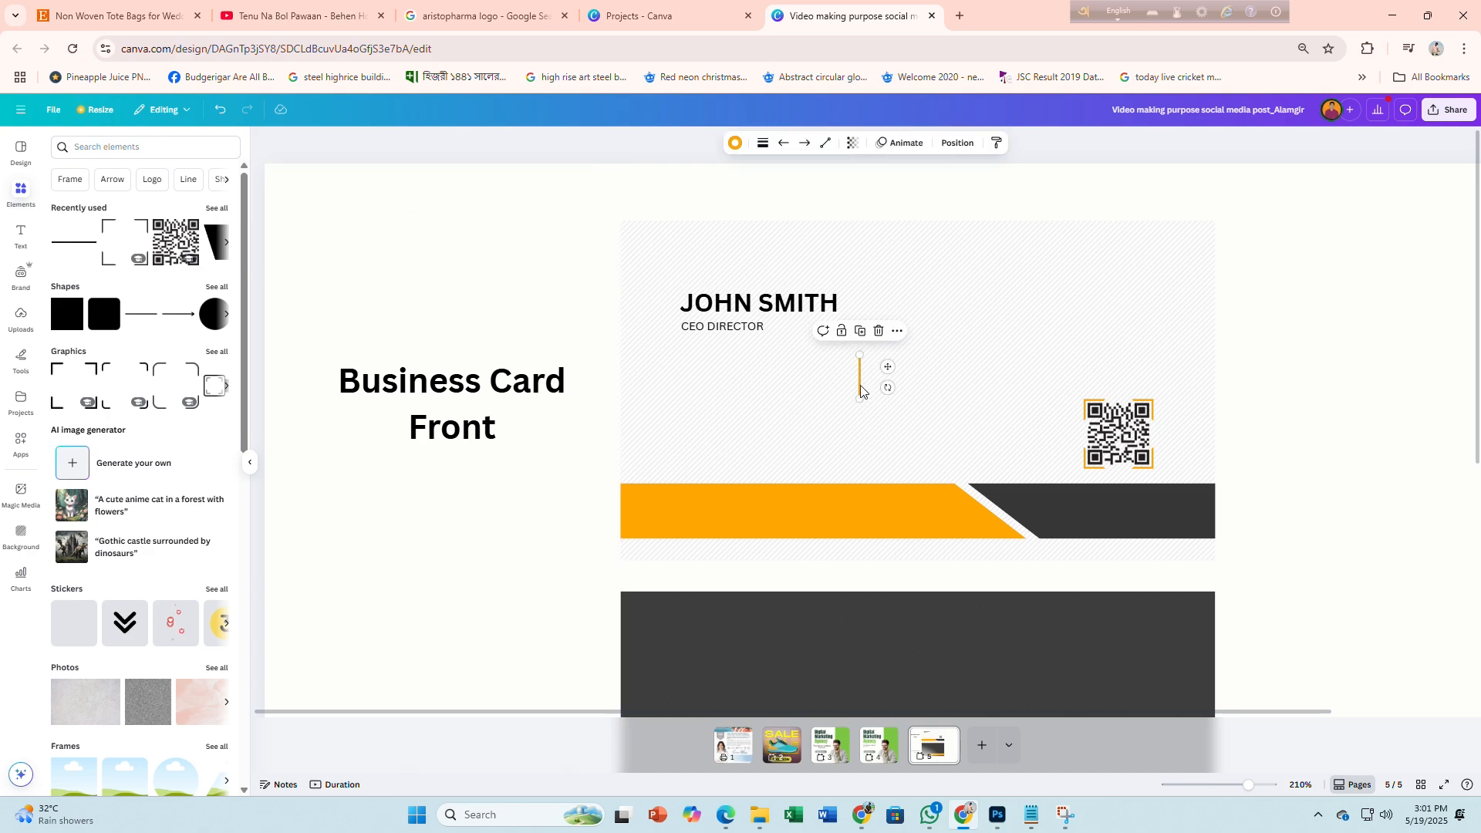
pyautogui.moveTo(861, 392); pyautogui.dragTo(675, 322)
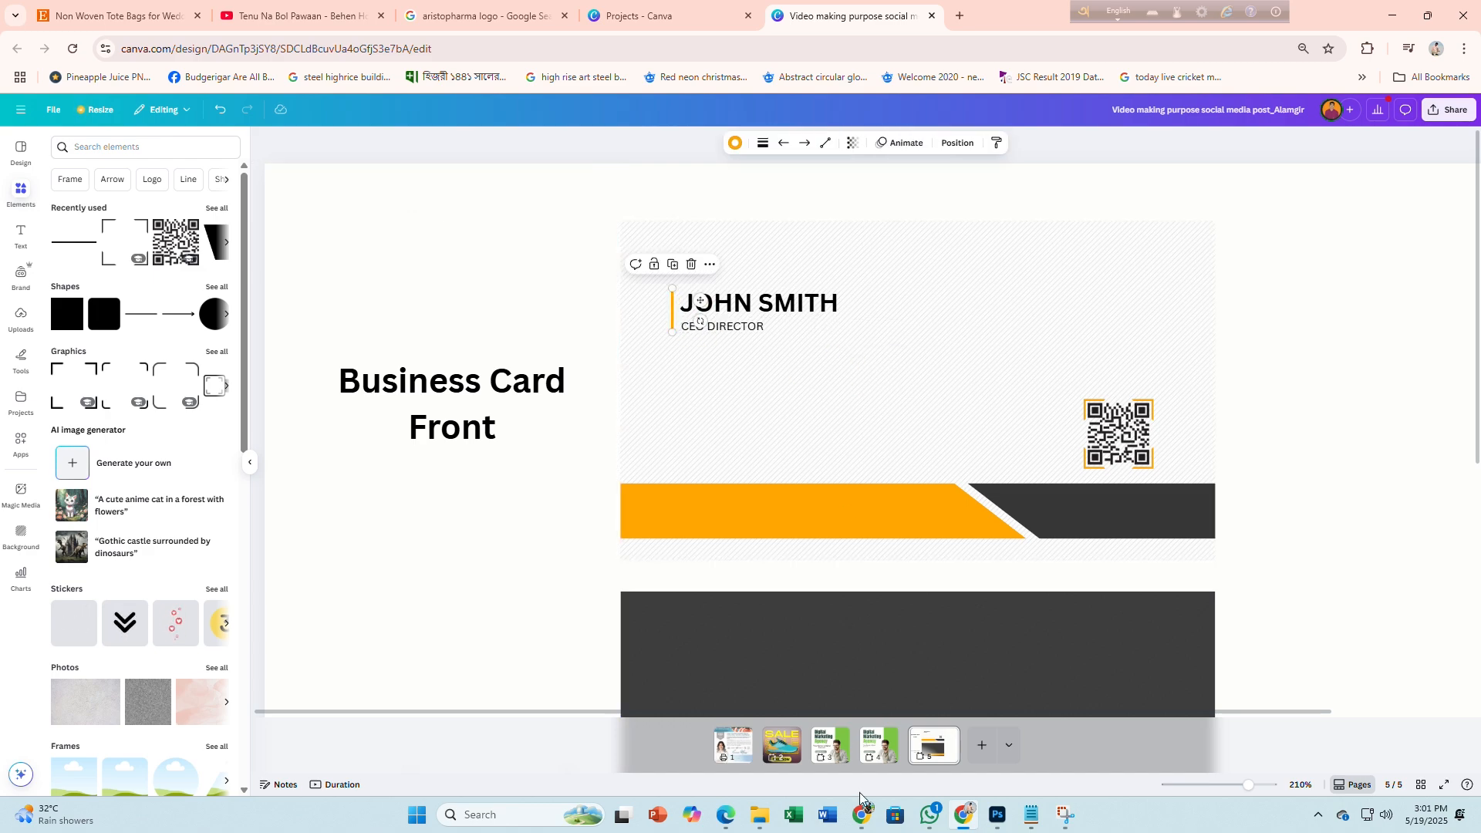
# Trim the line to span the name and title, and set its weight to 2
pyautogui.click(861, 816)
pyautogui.click(862, 816)
pyautogui.moveTo(672, 332); pyautogui.dragTo(672, 318)
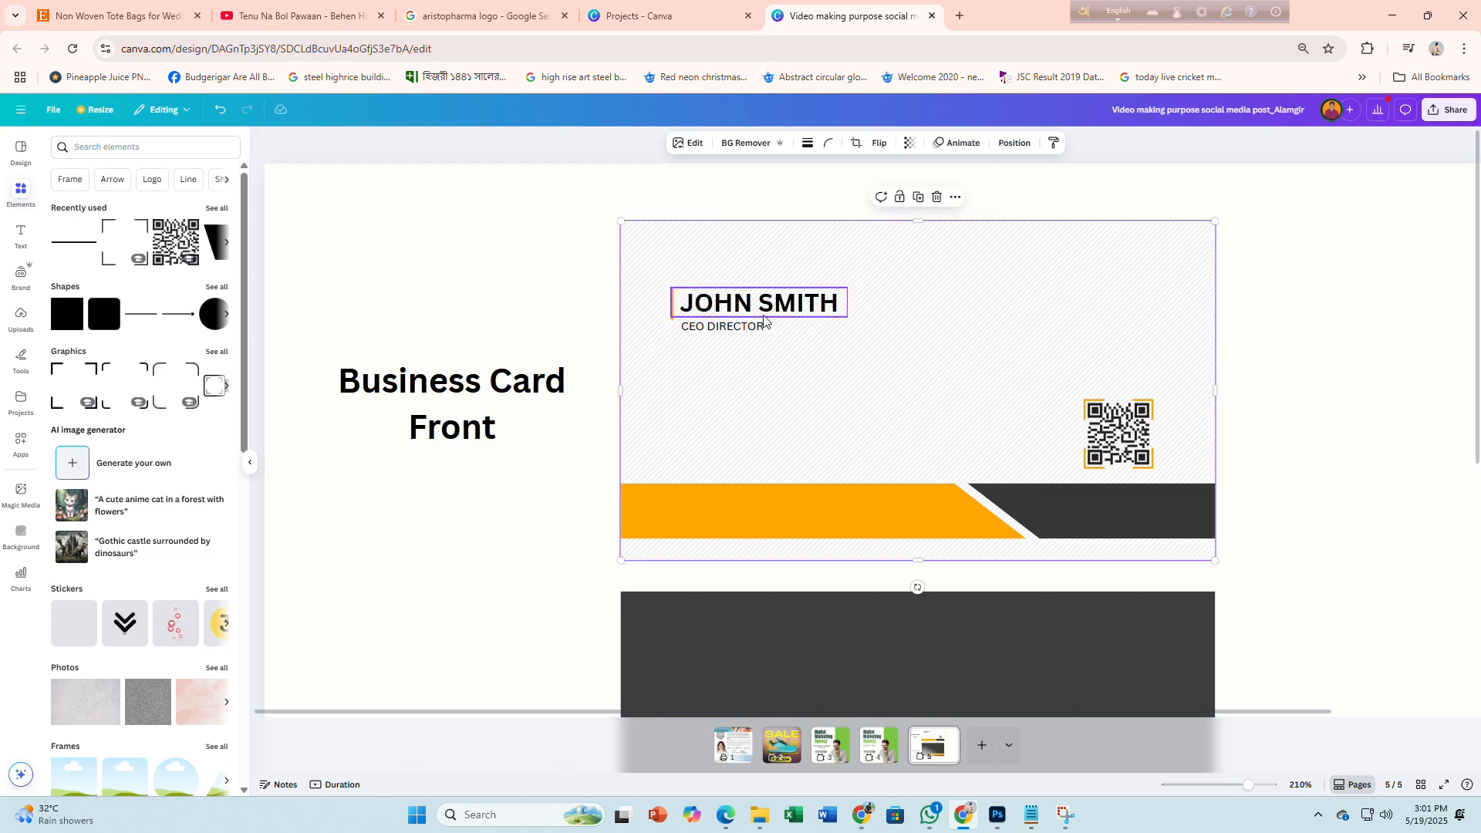
pyautogui.scroll(5, 672, 317)
pyautogui.click(565, 345)
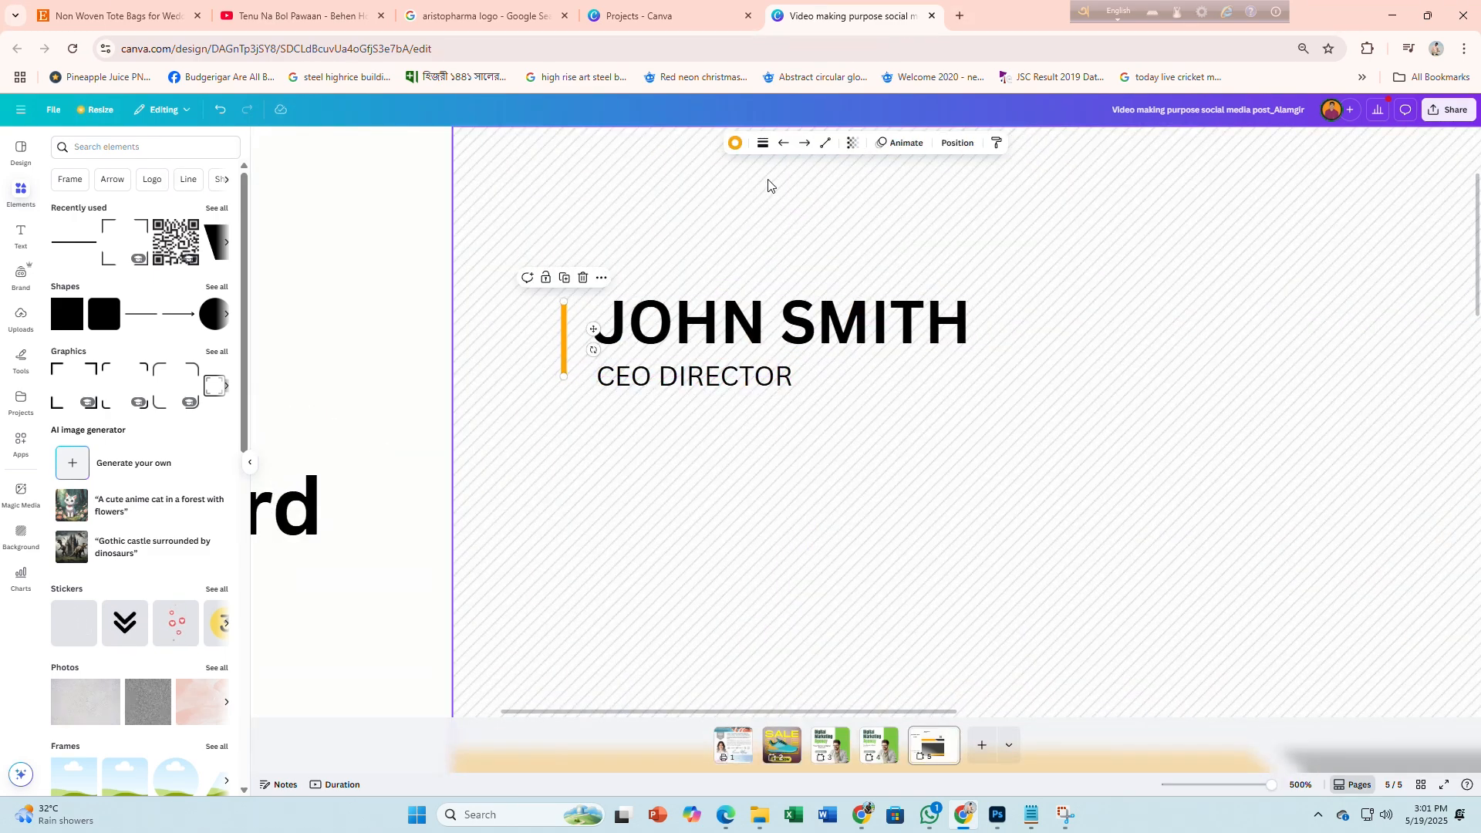
pyautogui.click(762, 143)
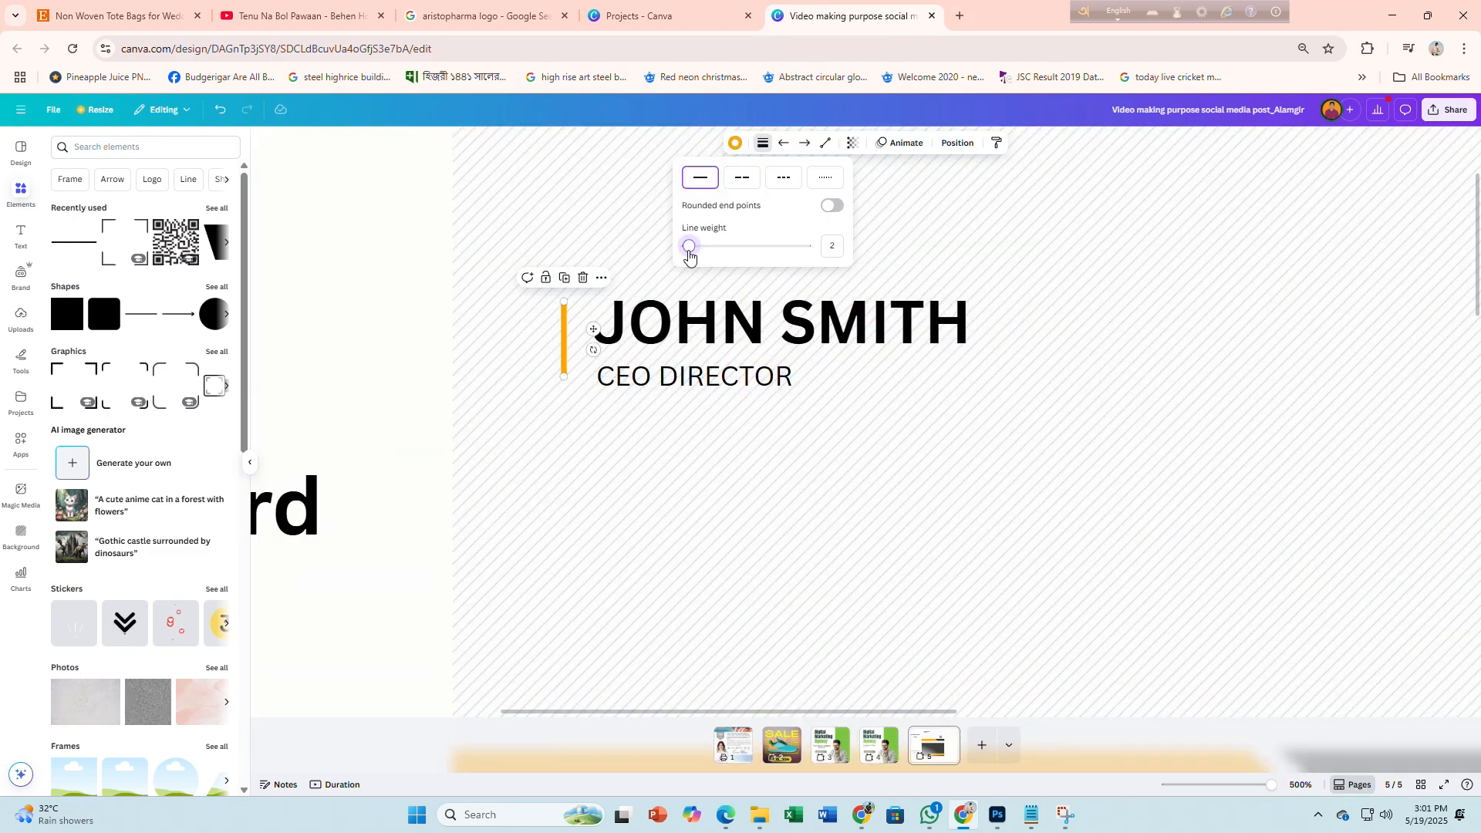
pyautogui.click(710, 449)
pyautogui.scroll(-5, 651, 424)
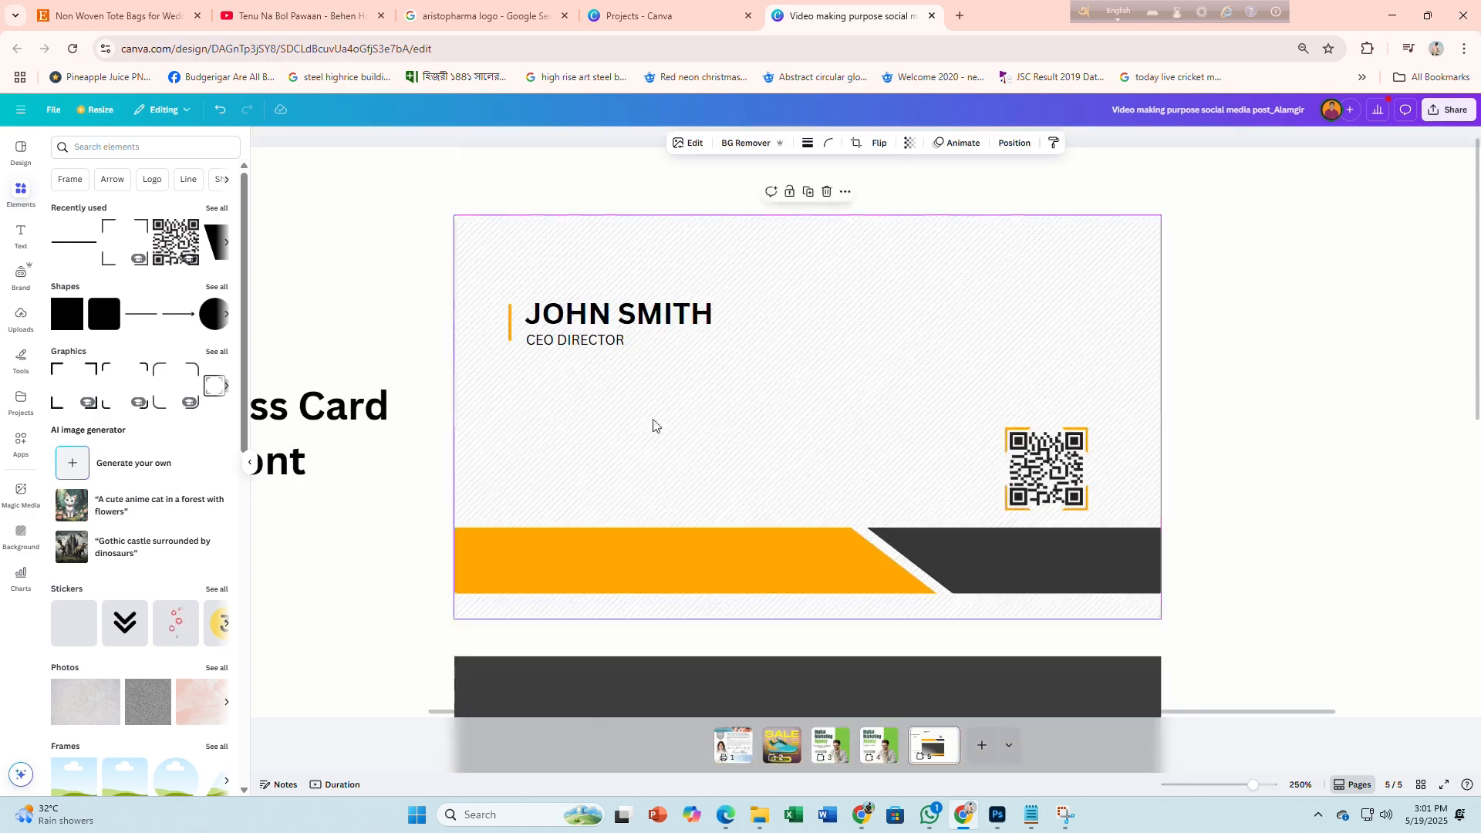
pyautogui.hotkey('alt', 'Tab')
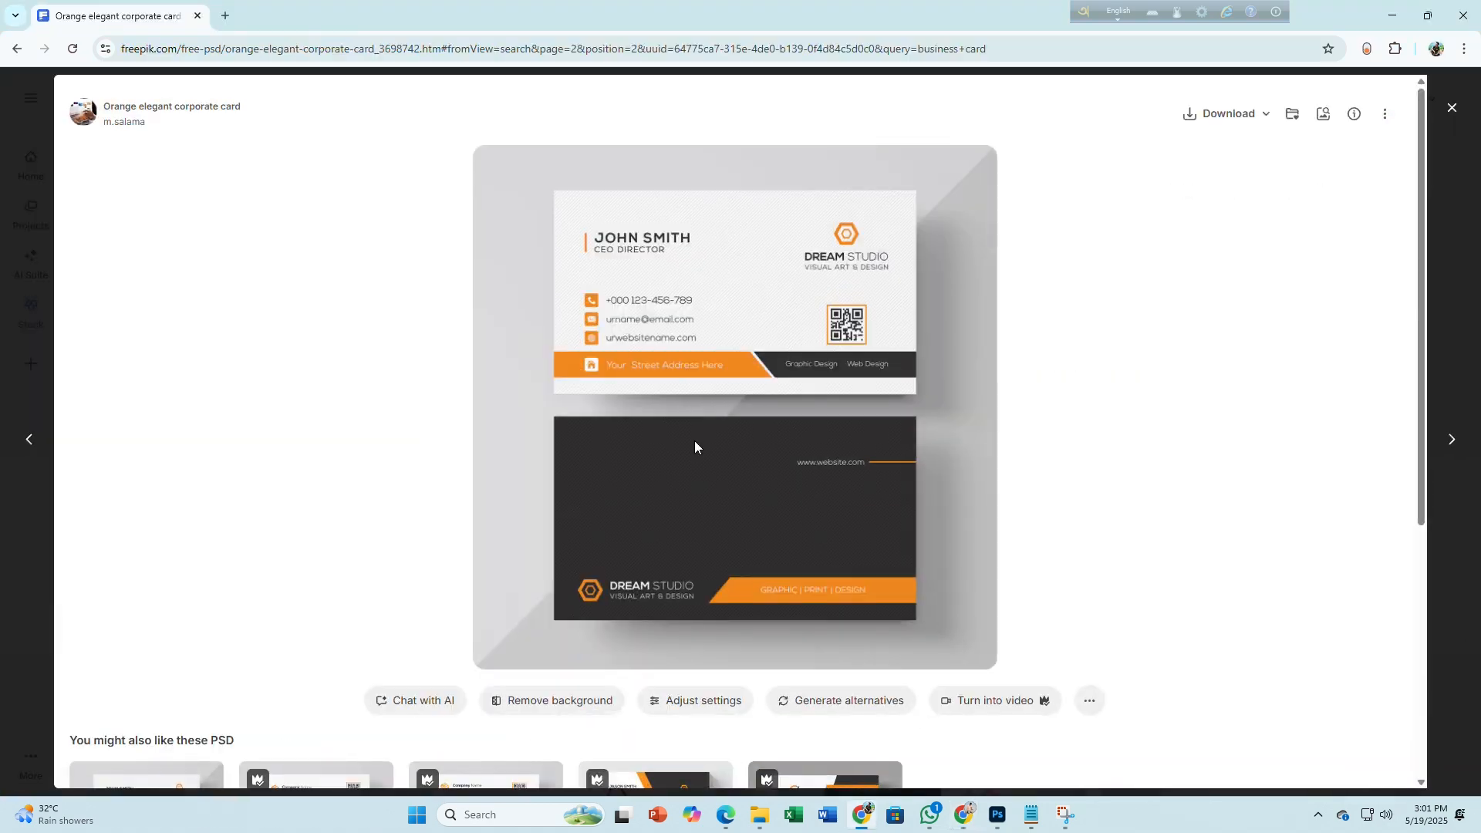
# Search elements for 'logo' and place the hexagon logo graphic on the card
pyautogui.hotkey('alt', 'Tab')
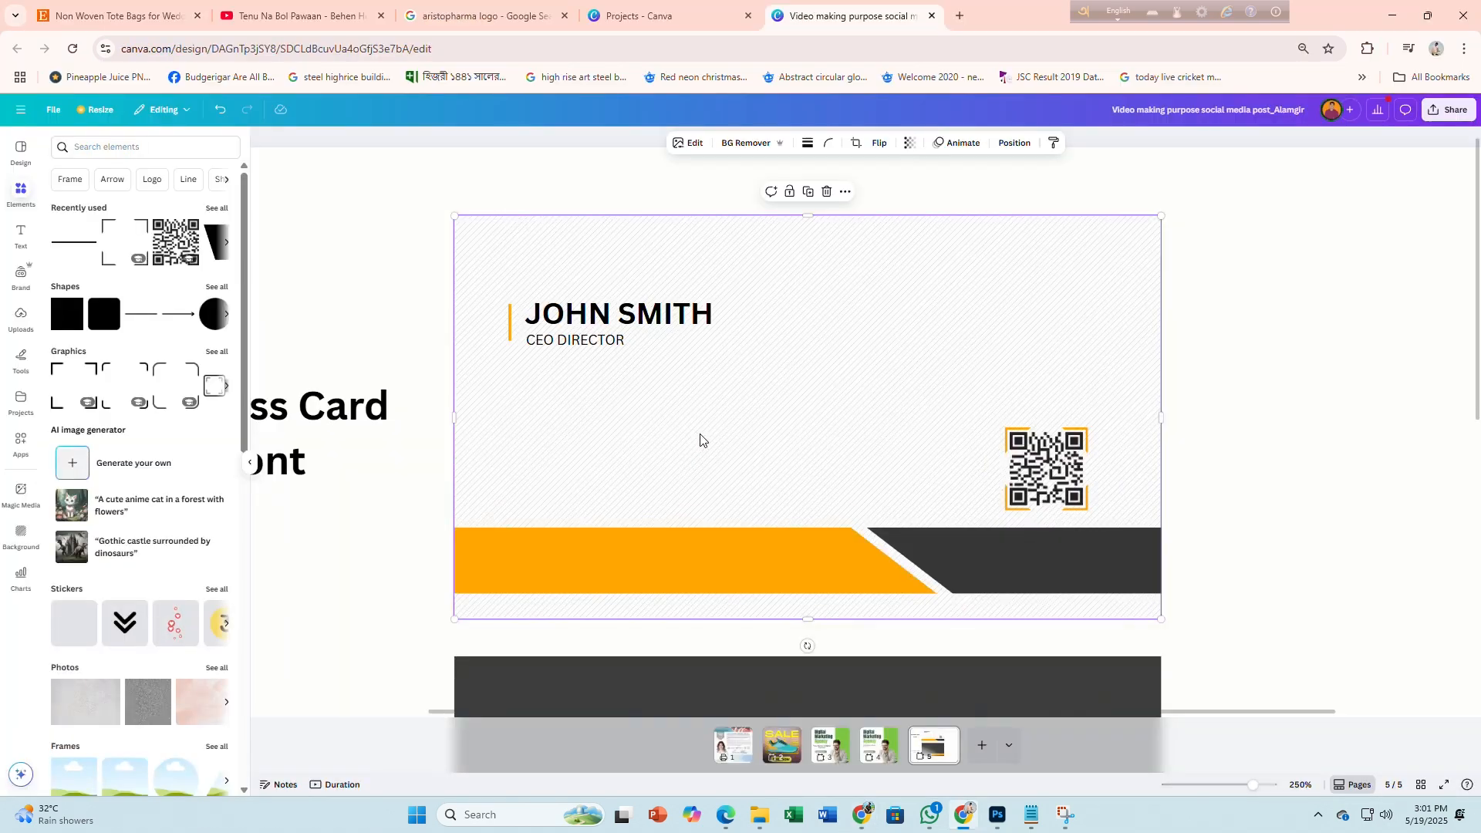
pyautogui.click(89, 147)
pyautogui.write('logo')
pyautogui.press('Return')
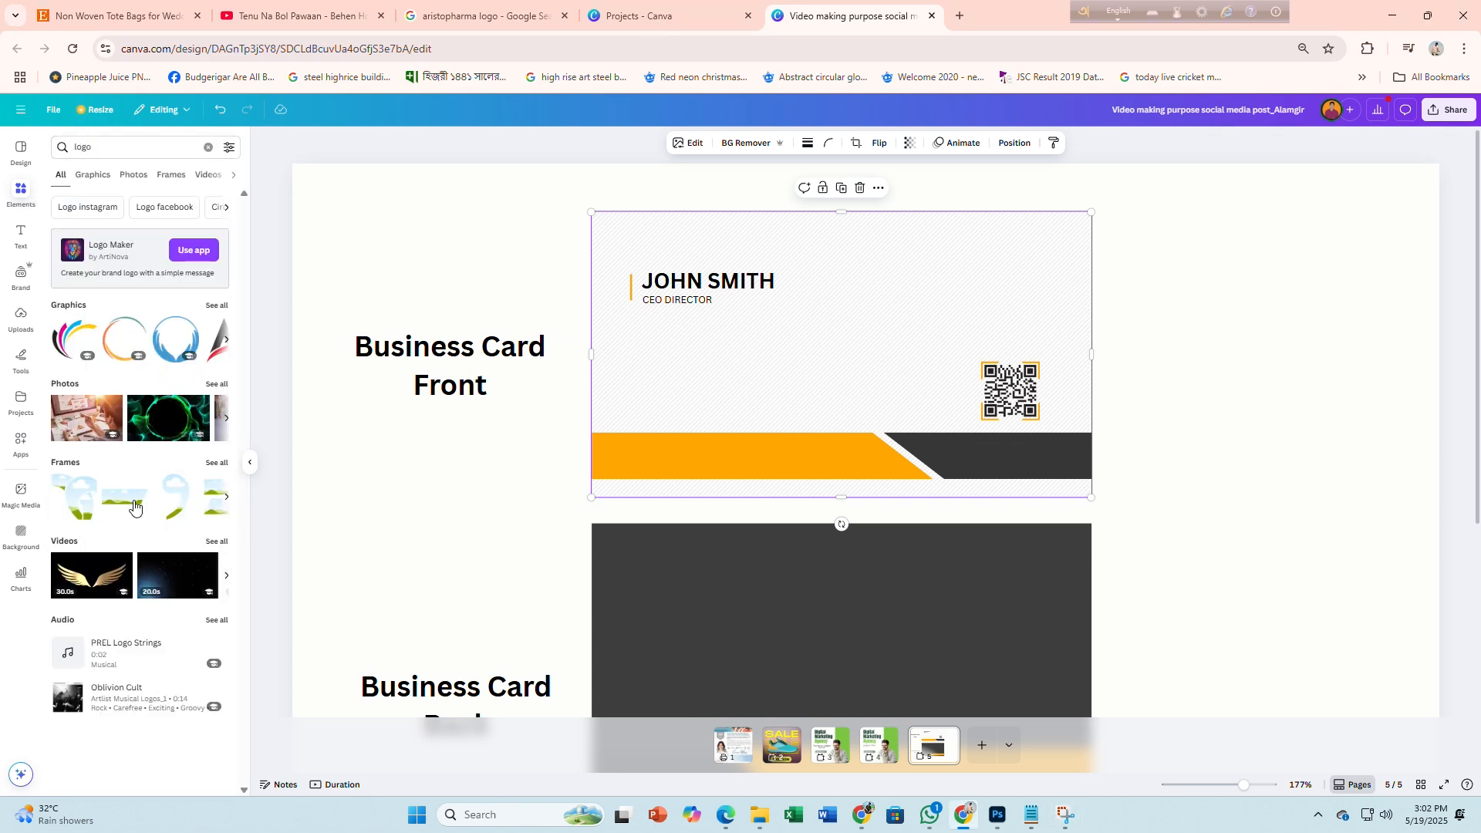
pyautogui.click(226, 342)
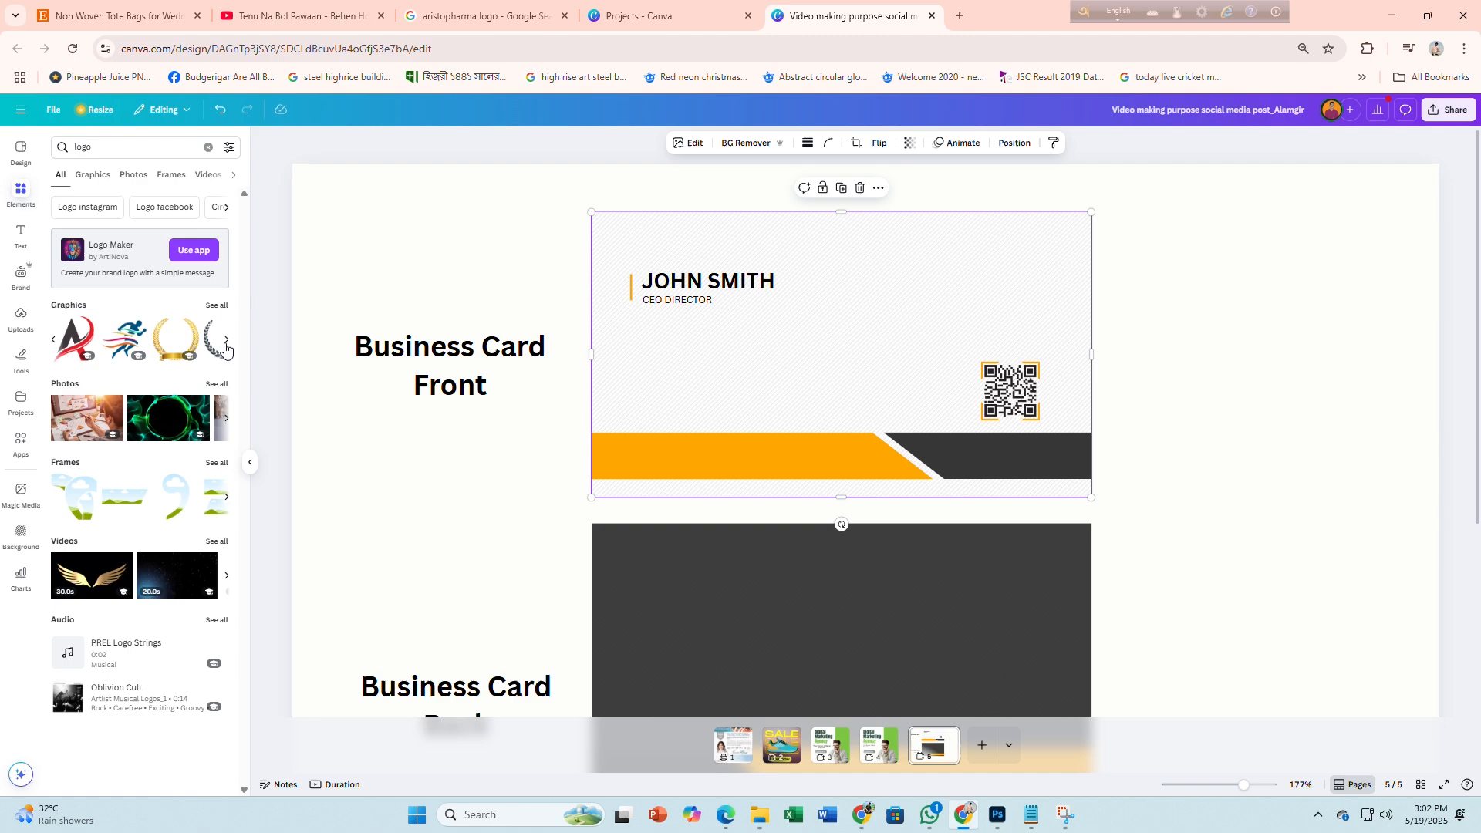
pyautogui.click(217, 306)
pyautogui.scroll(-10, 177, 406)
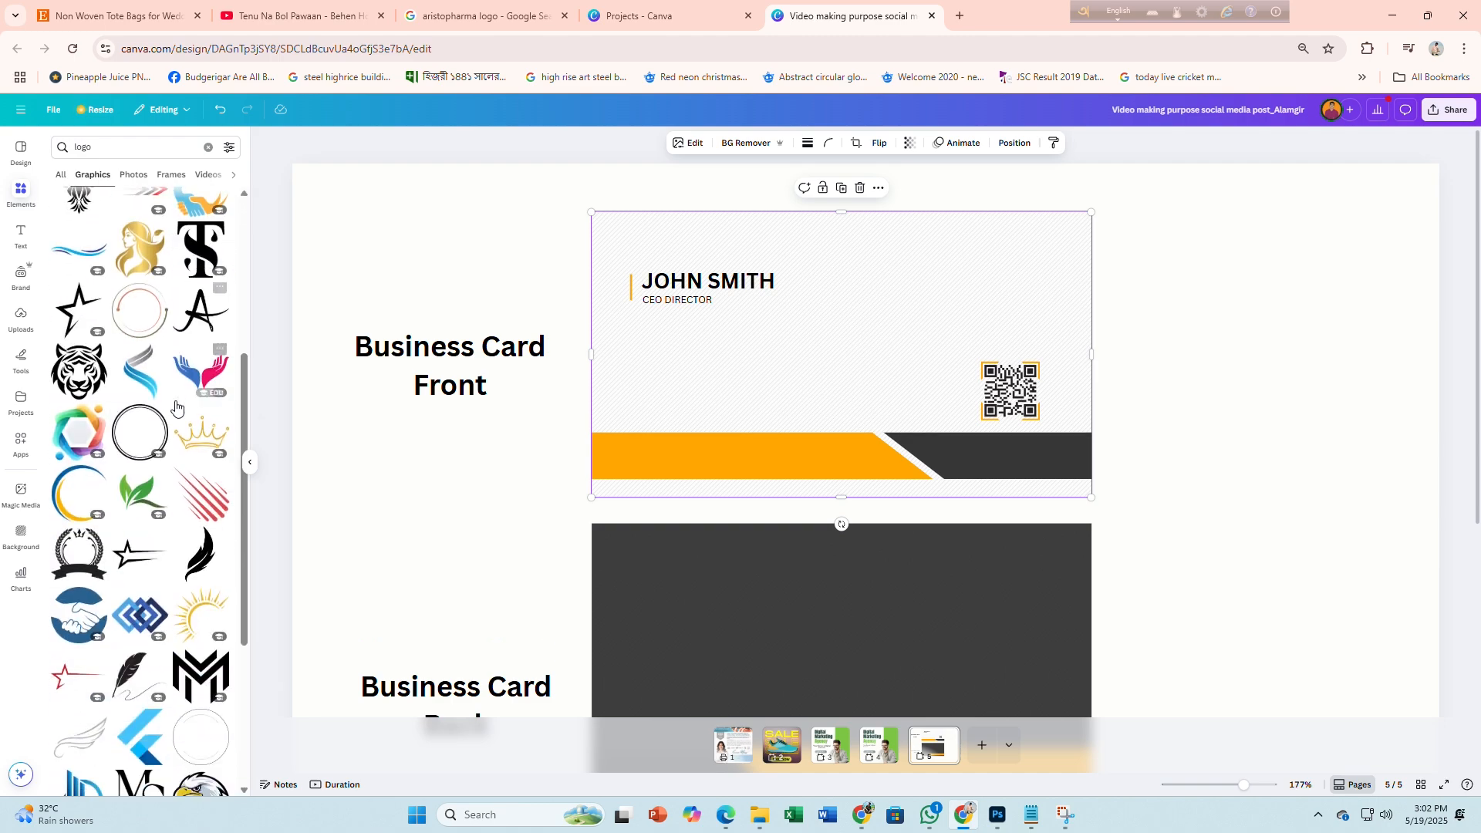
pyautogui.scroll(-8, 177, 406)
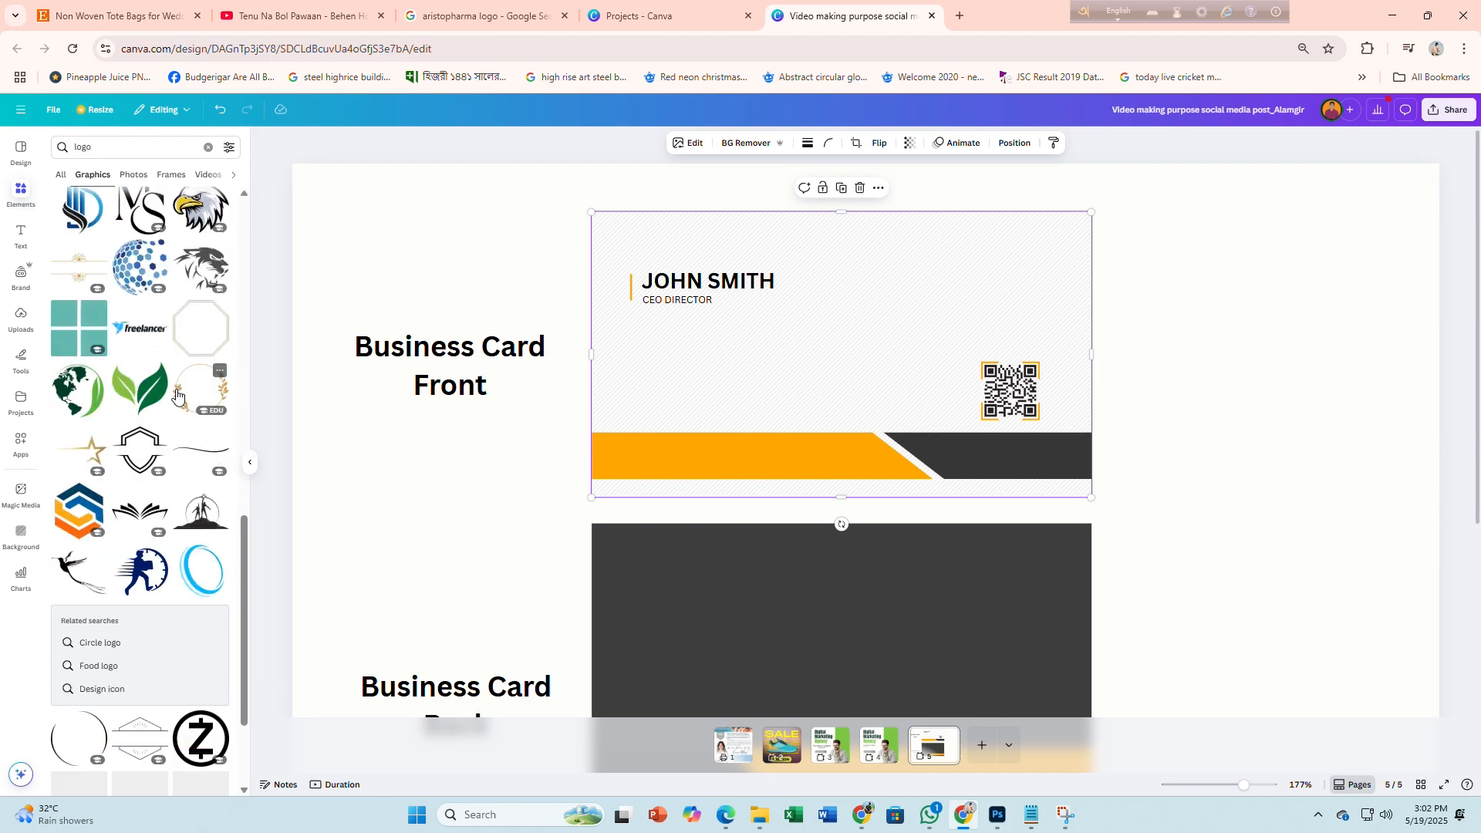
pyautogui.scroll(-3, 176, 395)
pyautogui.scroll(-15, 176, 395)
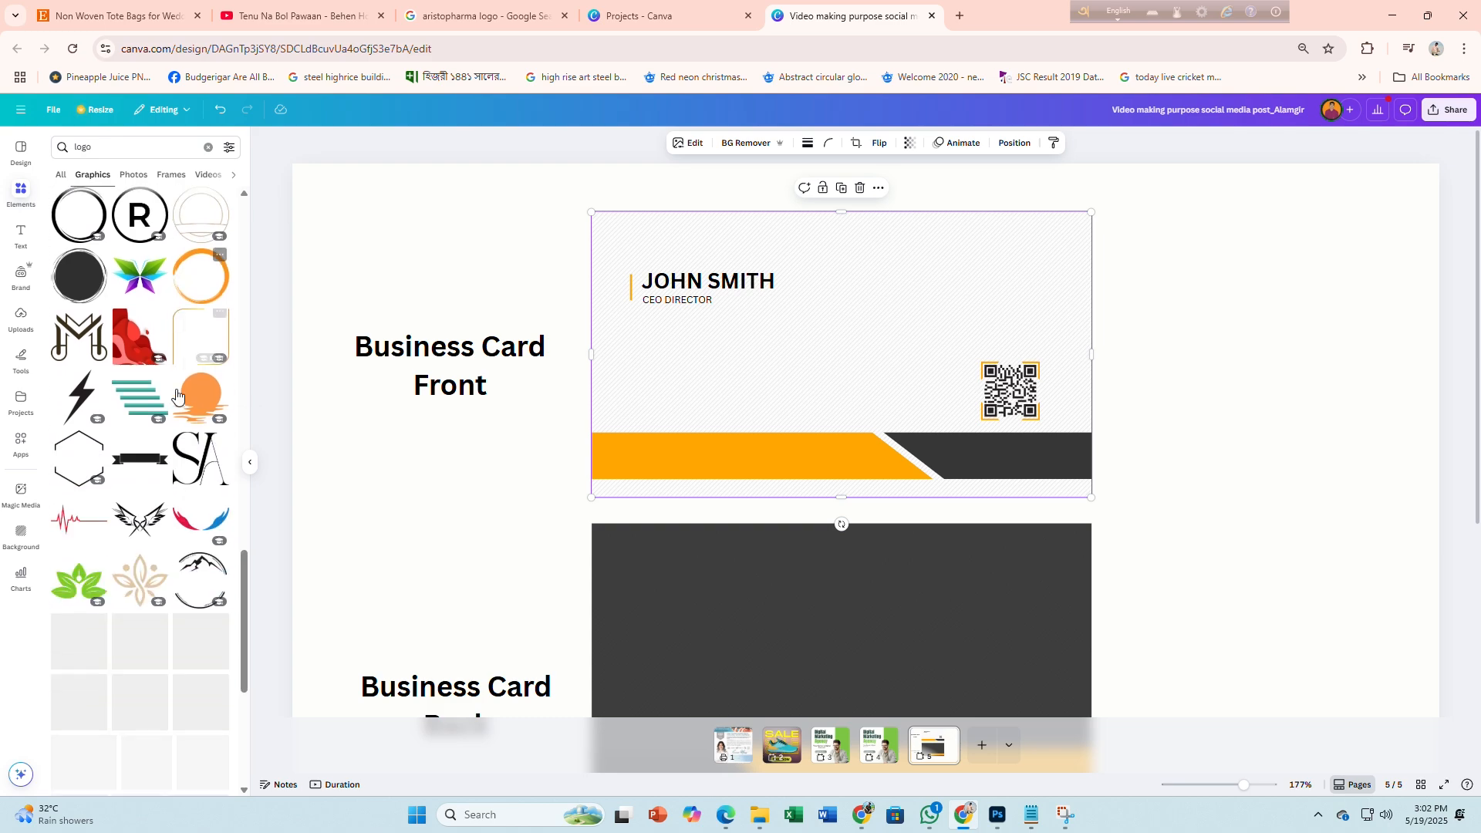
pyautogui.scroll(20, 176, 395)
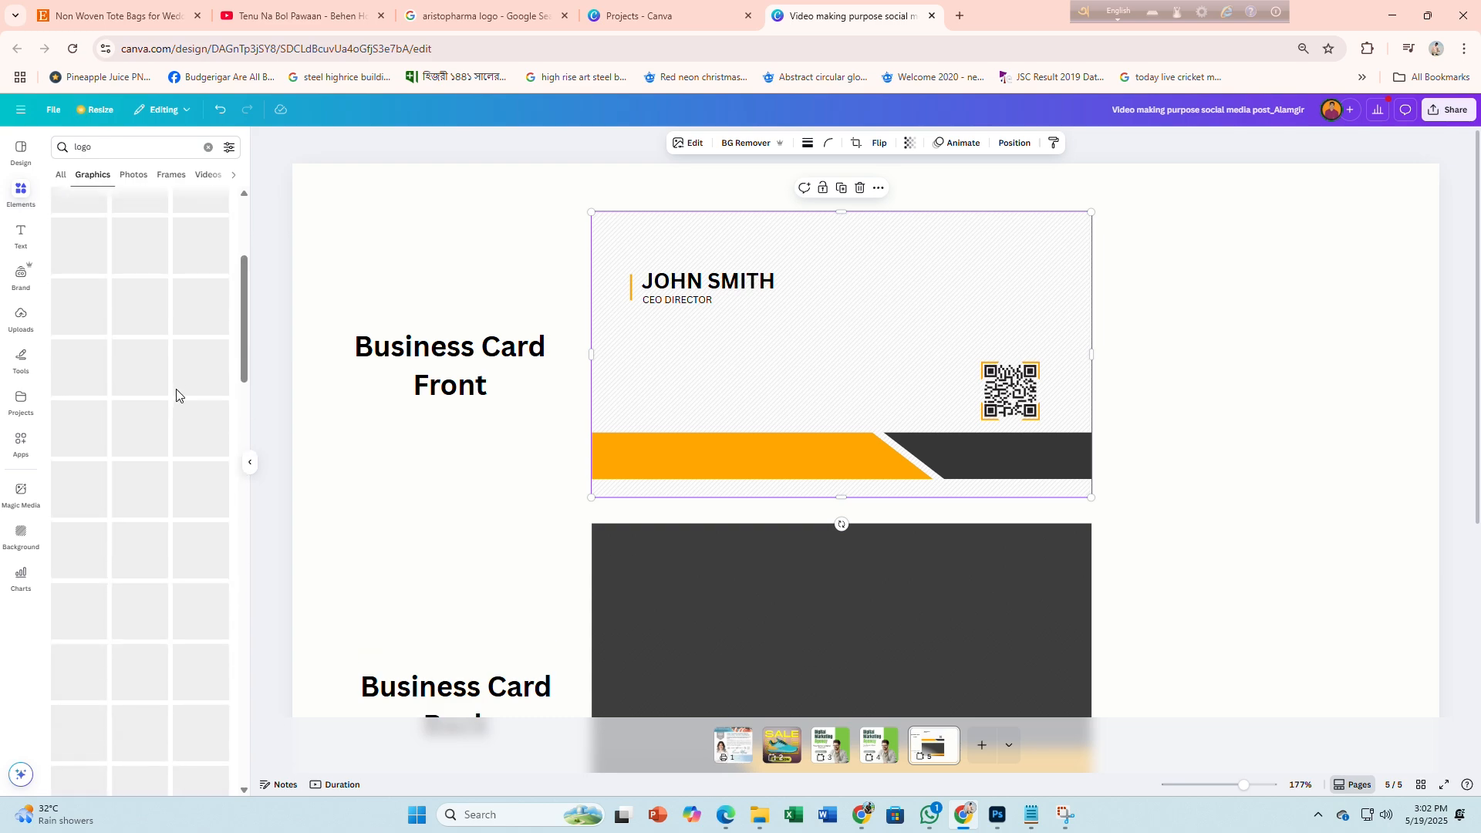
pyautogui.scroll(-8, 176, 397)
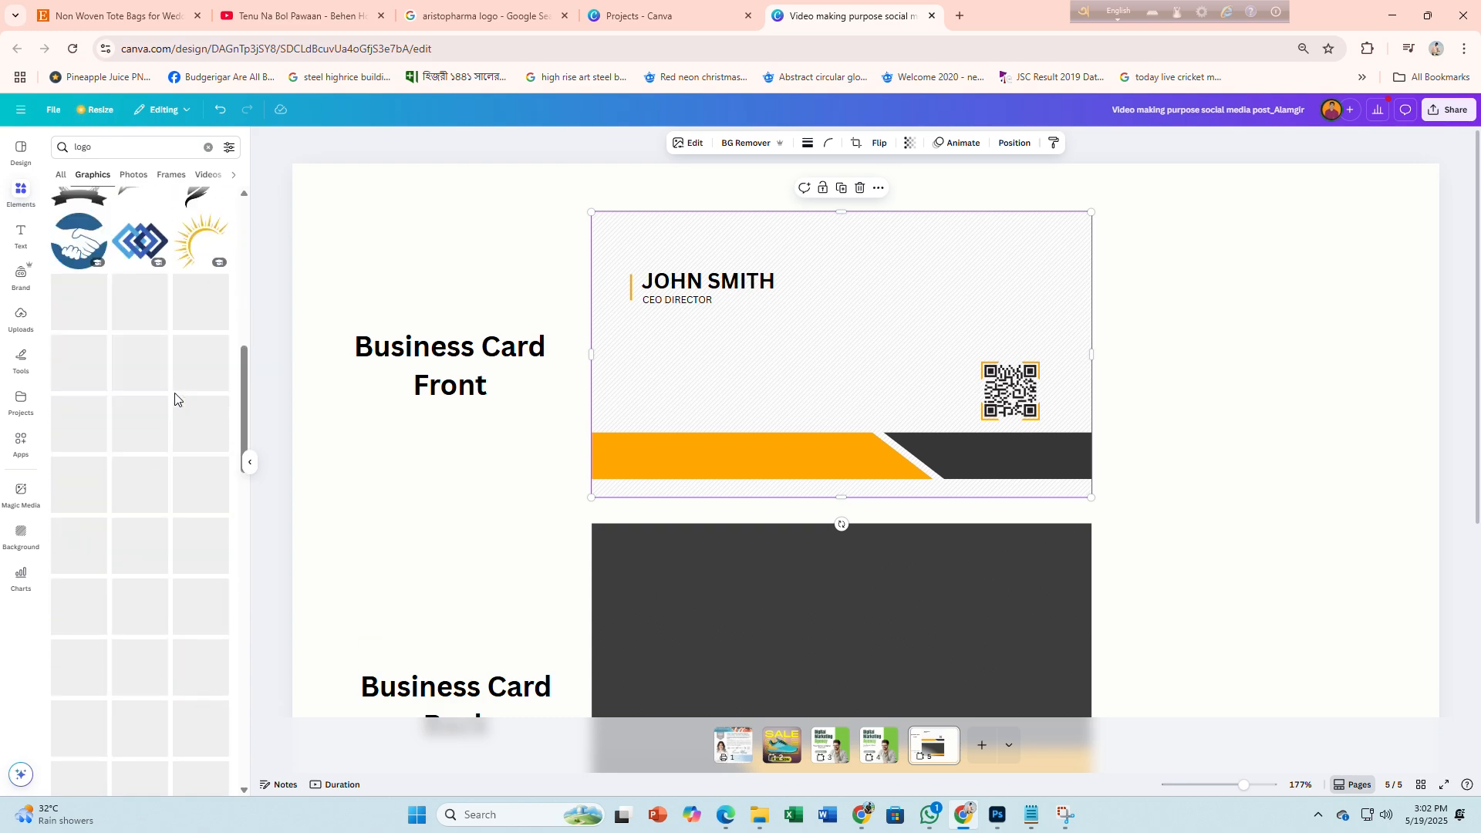
pyautogui.moveTo(93, 429); pyautogui.dragTo(937, 406)
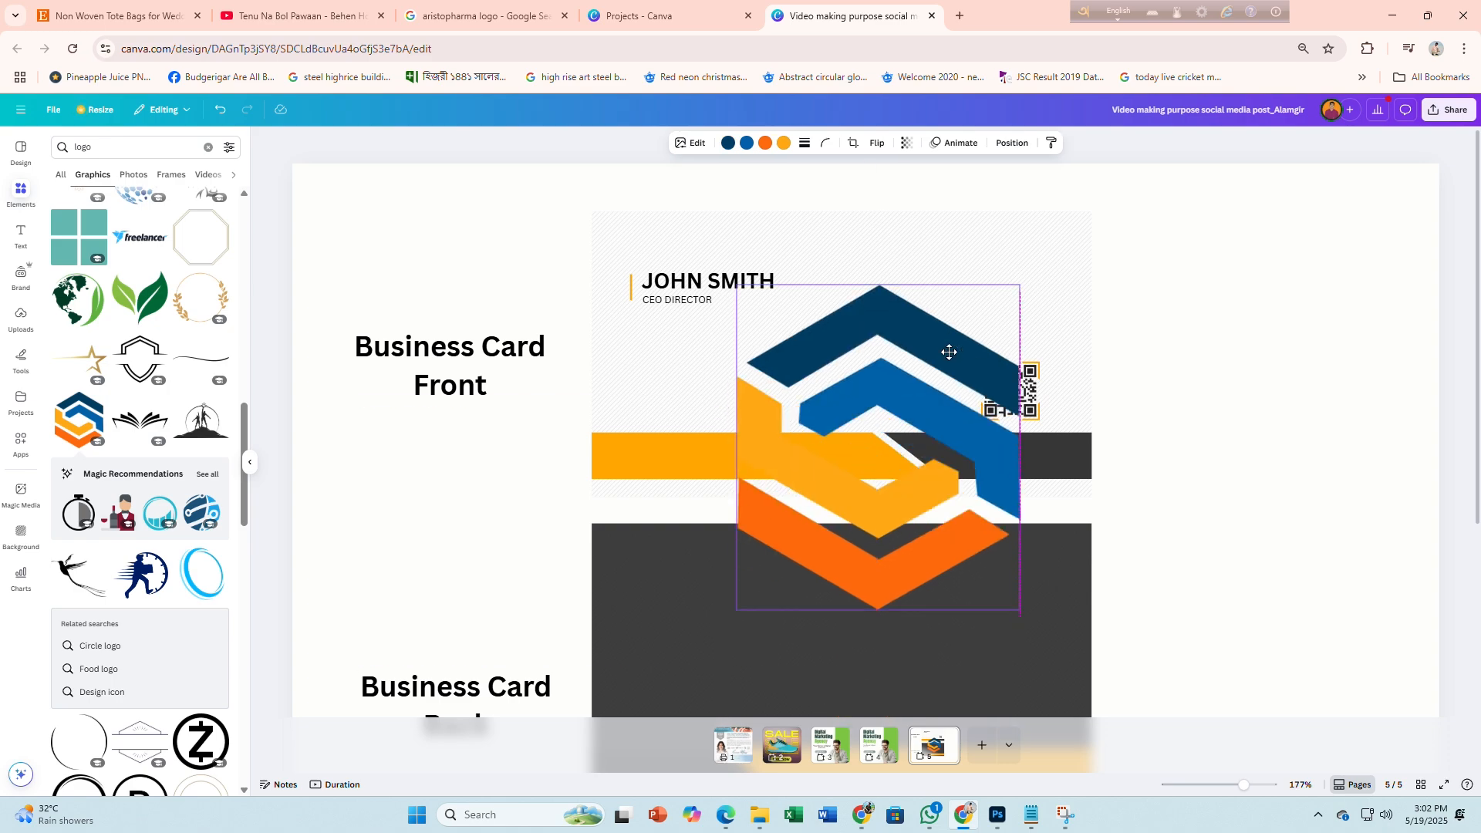
# Shrink the logo and Alt-drag a copy of JOHN SMITH beneath it
pyautogui.moveTo(1018, 612); pyautogui.dragTo(1001, 277)
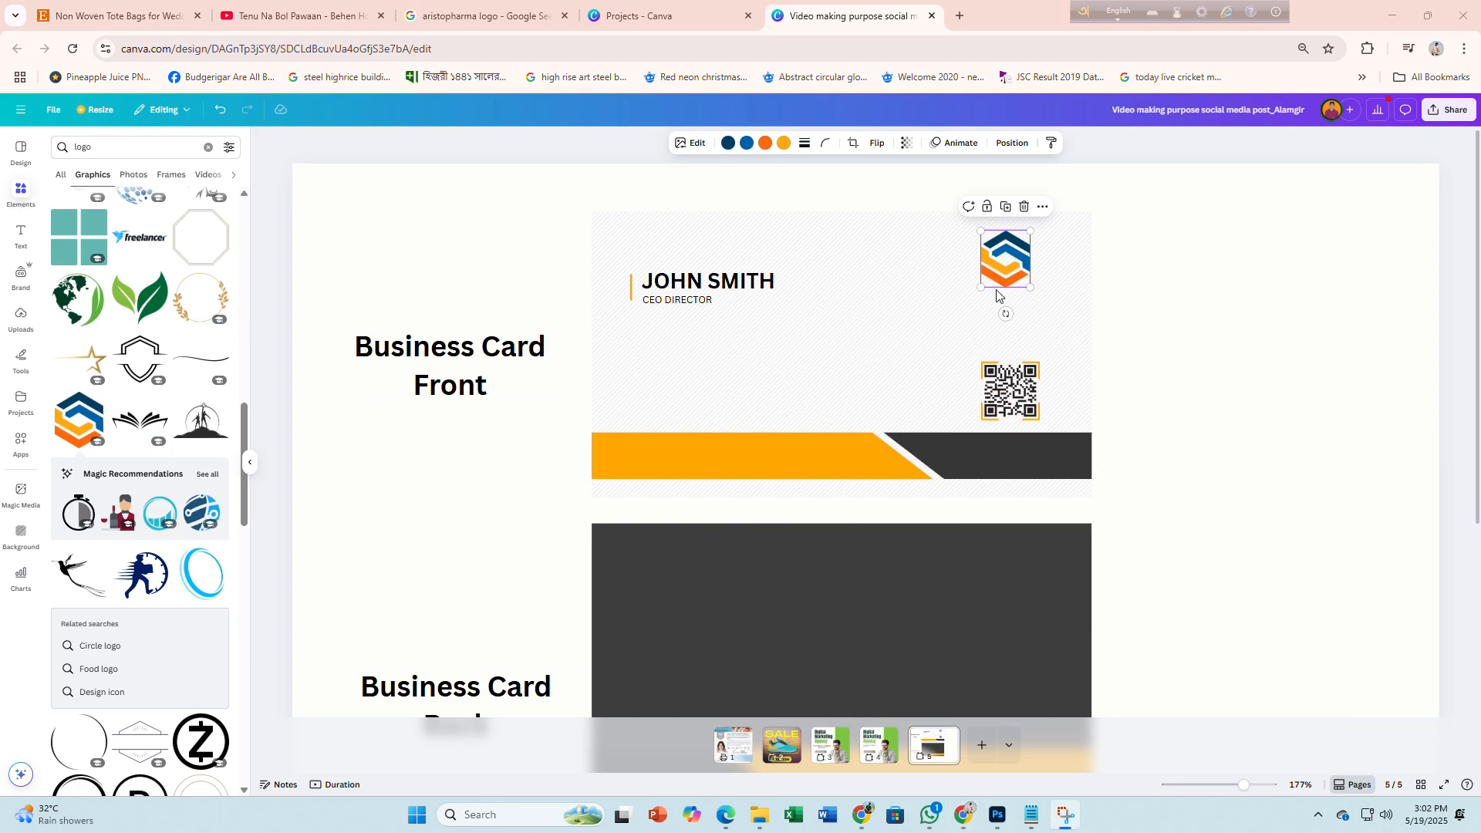
pyautogui.click(860, 817)
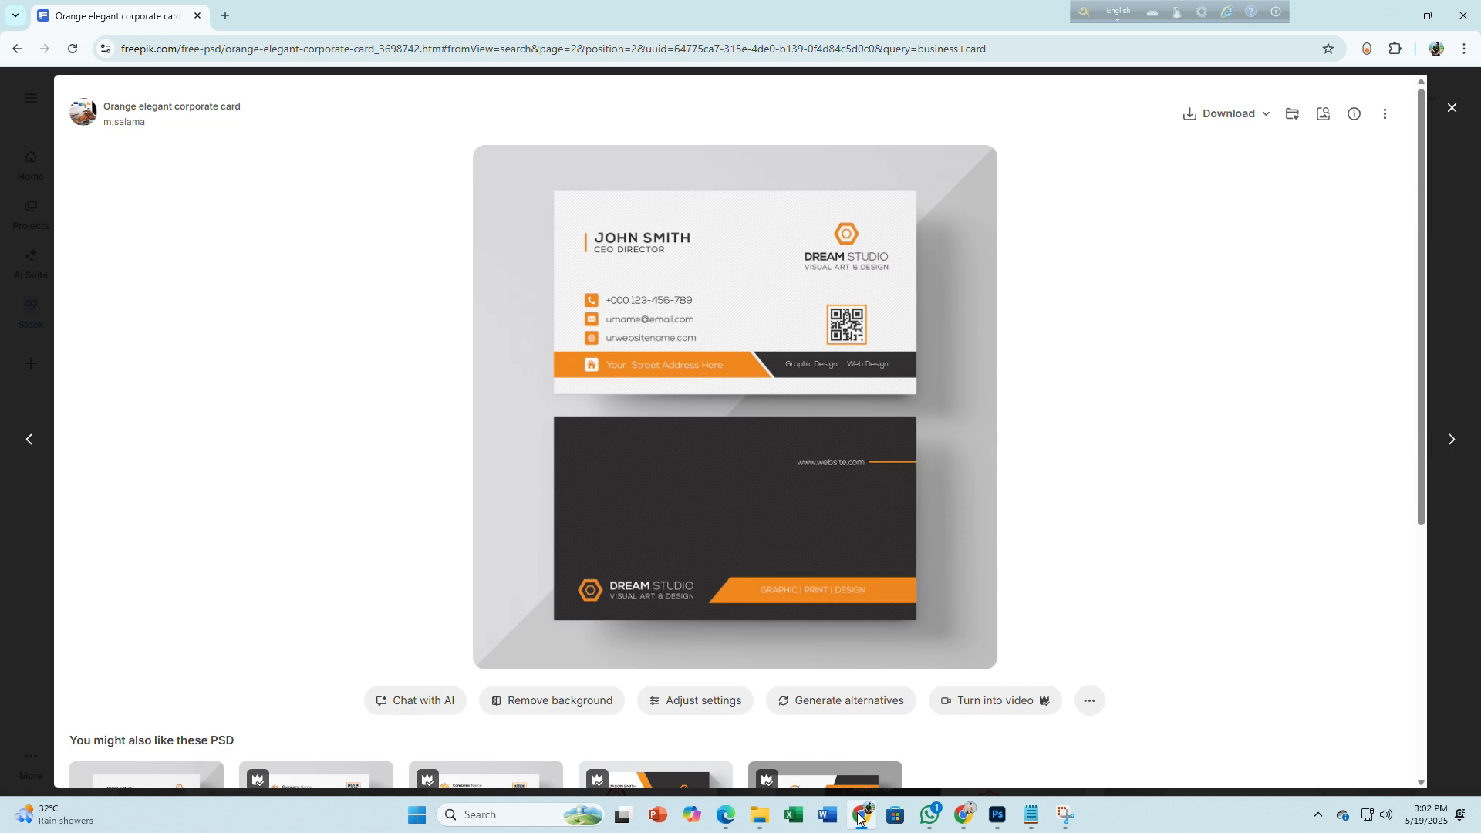
pyautogui.click(860, 816)
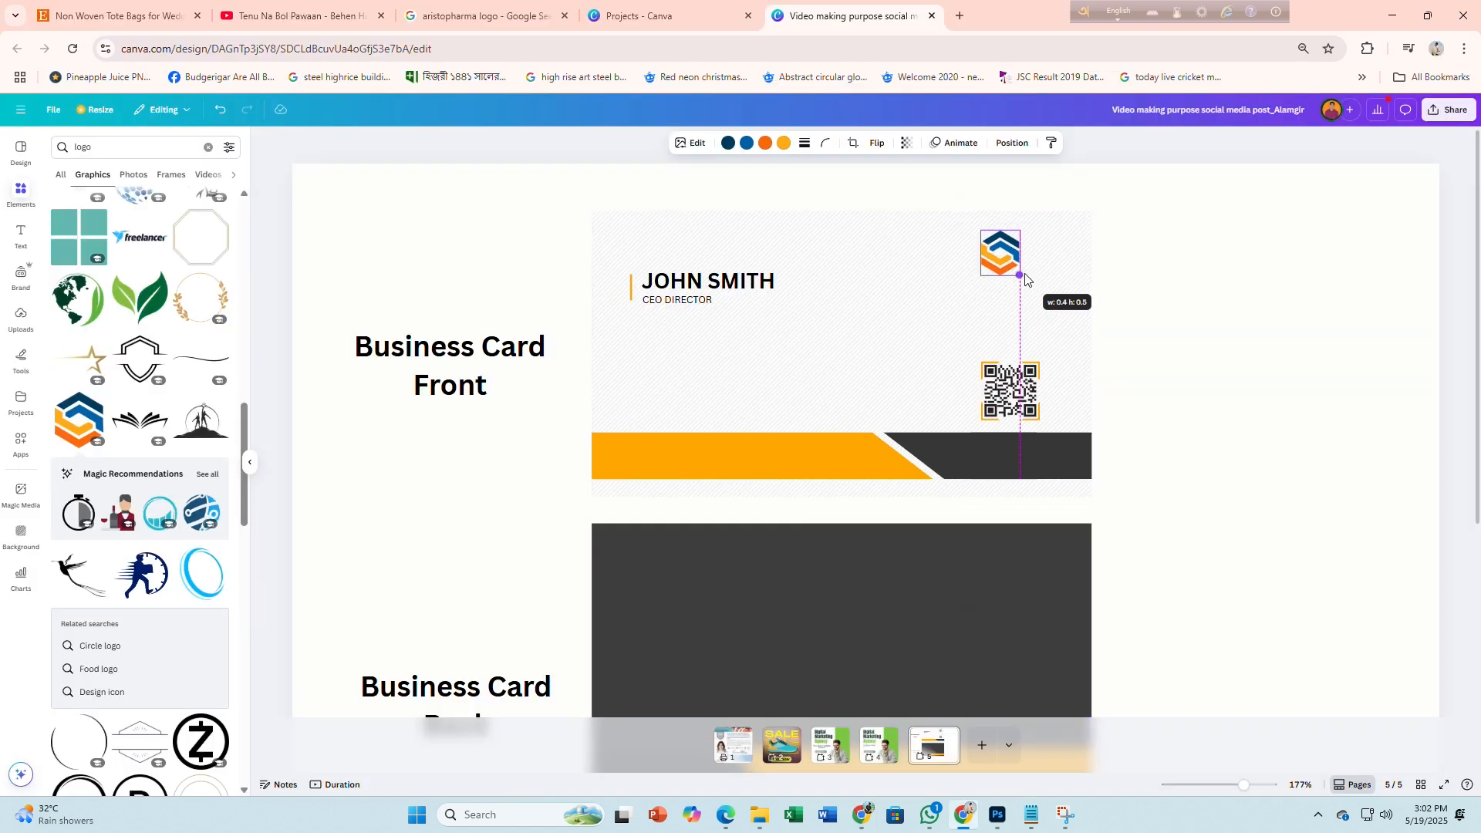
pyautogui.click(737, 288)
pyautogui.moveTo(736, 287); pyautogui.dragTo(1029, 296)
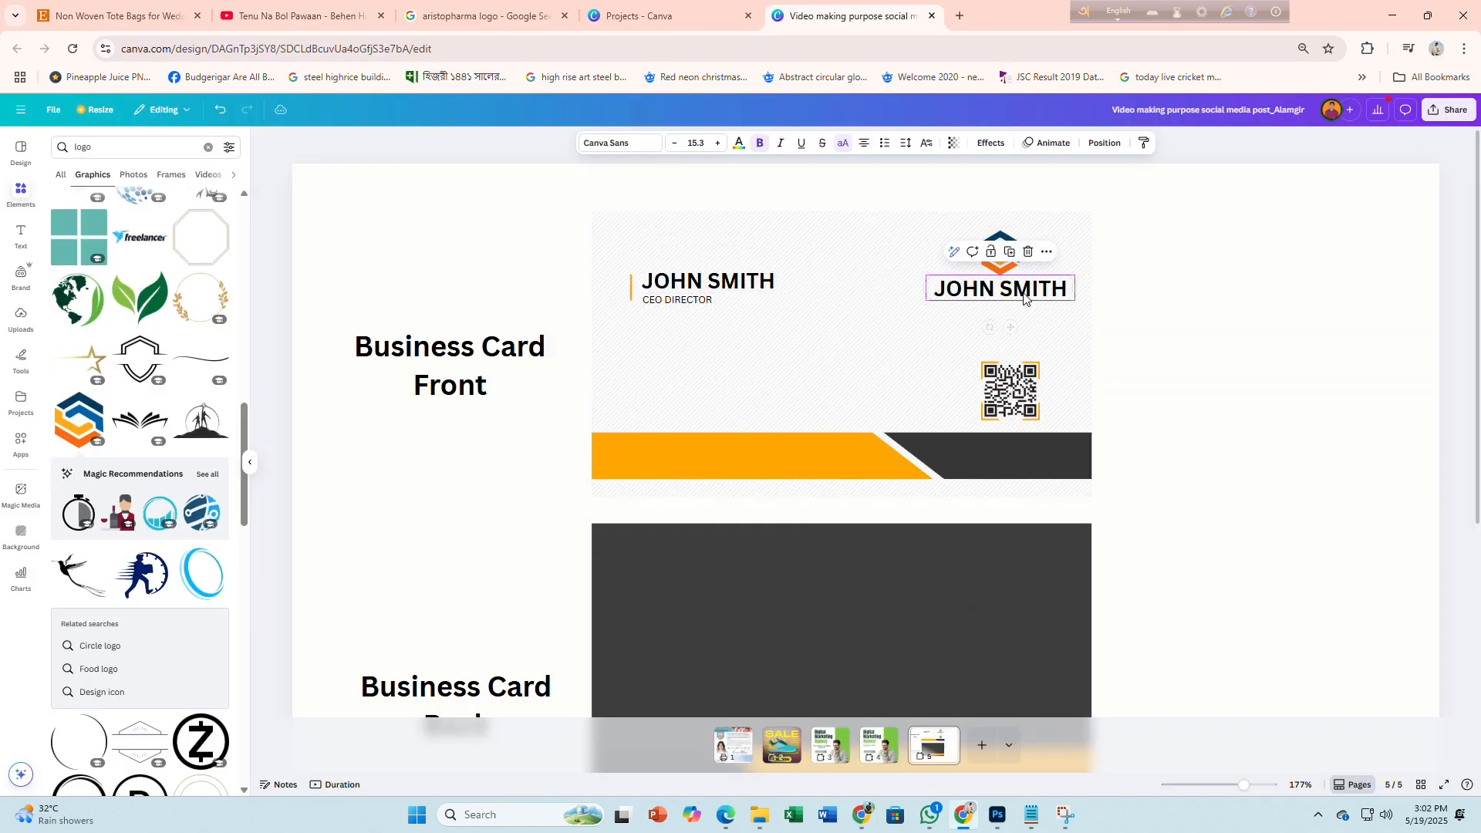
# Retype the copied name as DREAM STUDIO, fit it on one line and centre it under the logo
pyautogui.doubleClick(1008, 294)
pyautogui.write('DREAM STU')
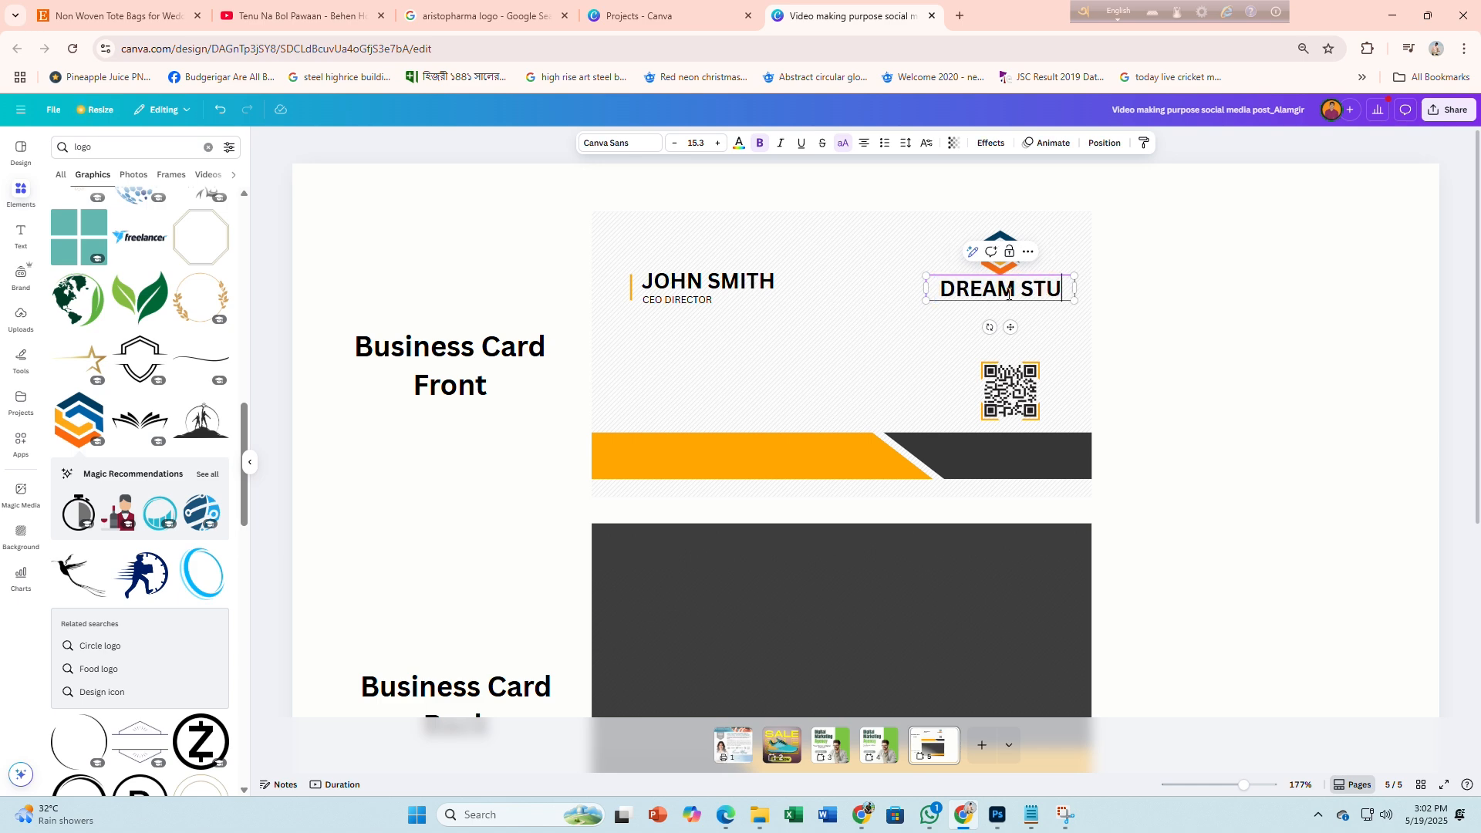
pyautogui.write('DIO')
pyautogui.moveTo(1074, 301); pyautogui.dragTo(1092, 301)
pyautogui.click(675, 144)
pyautogui.click(675, 144)
pyautogui.click(675, 144)
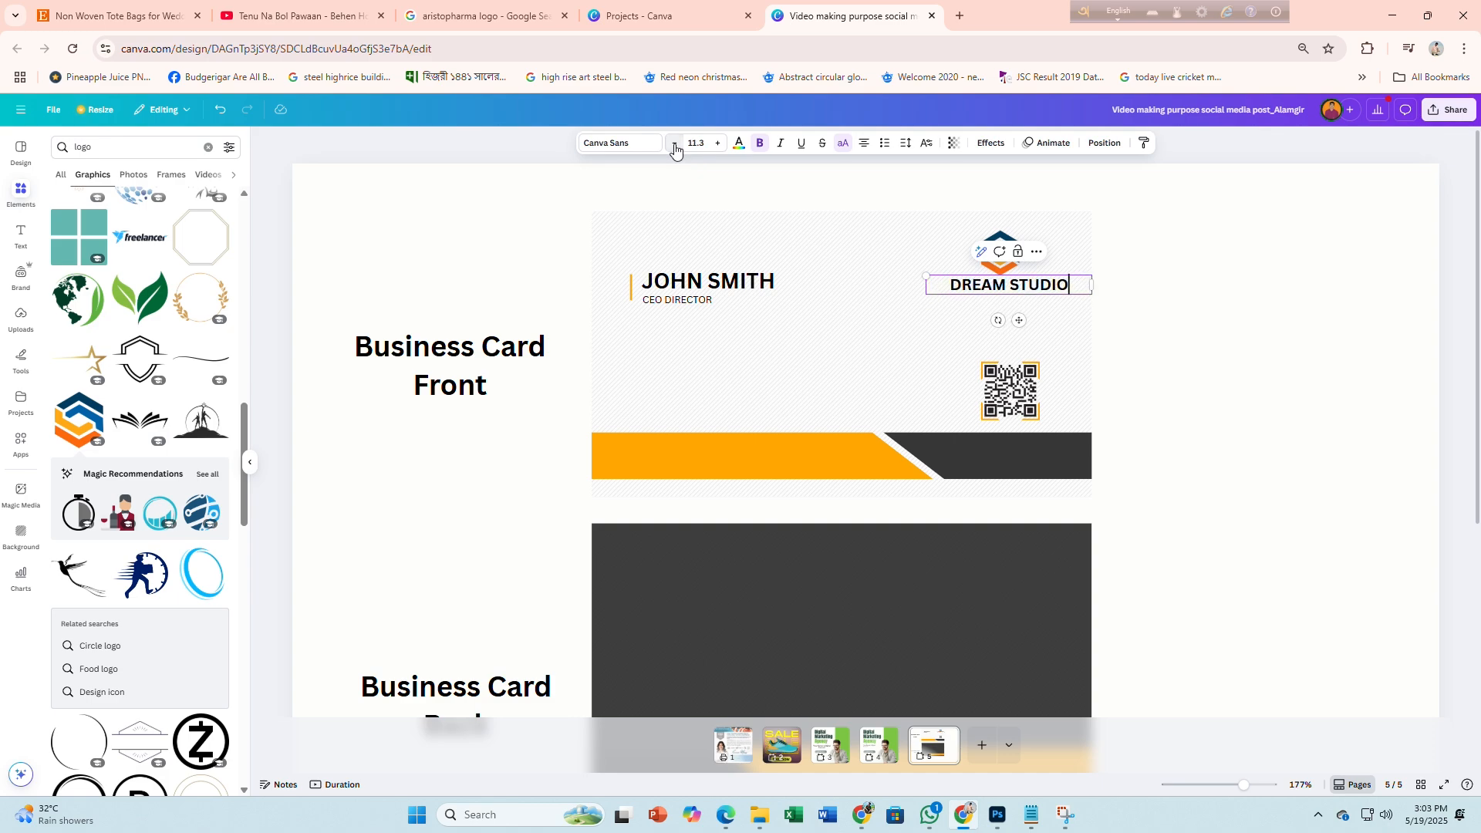
pyautogui.click(675, 145)
pyautogui.click(675, 144)
pyautogui.click(718, 142)
pyautogui.click(718, 143)
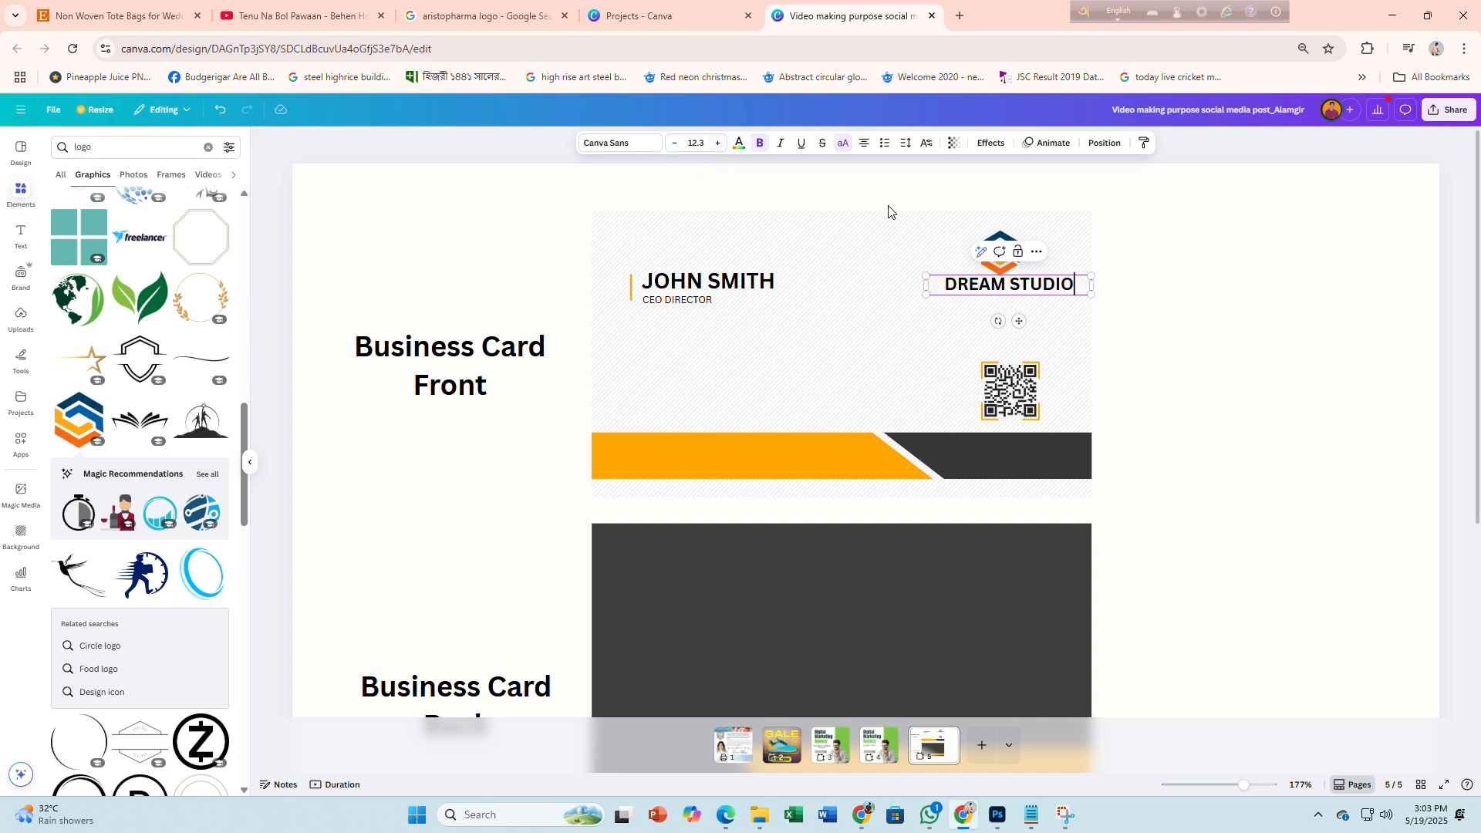
pyautogui.moveTo(1041, 285); pyautogui.dragTo(1038, 287)
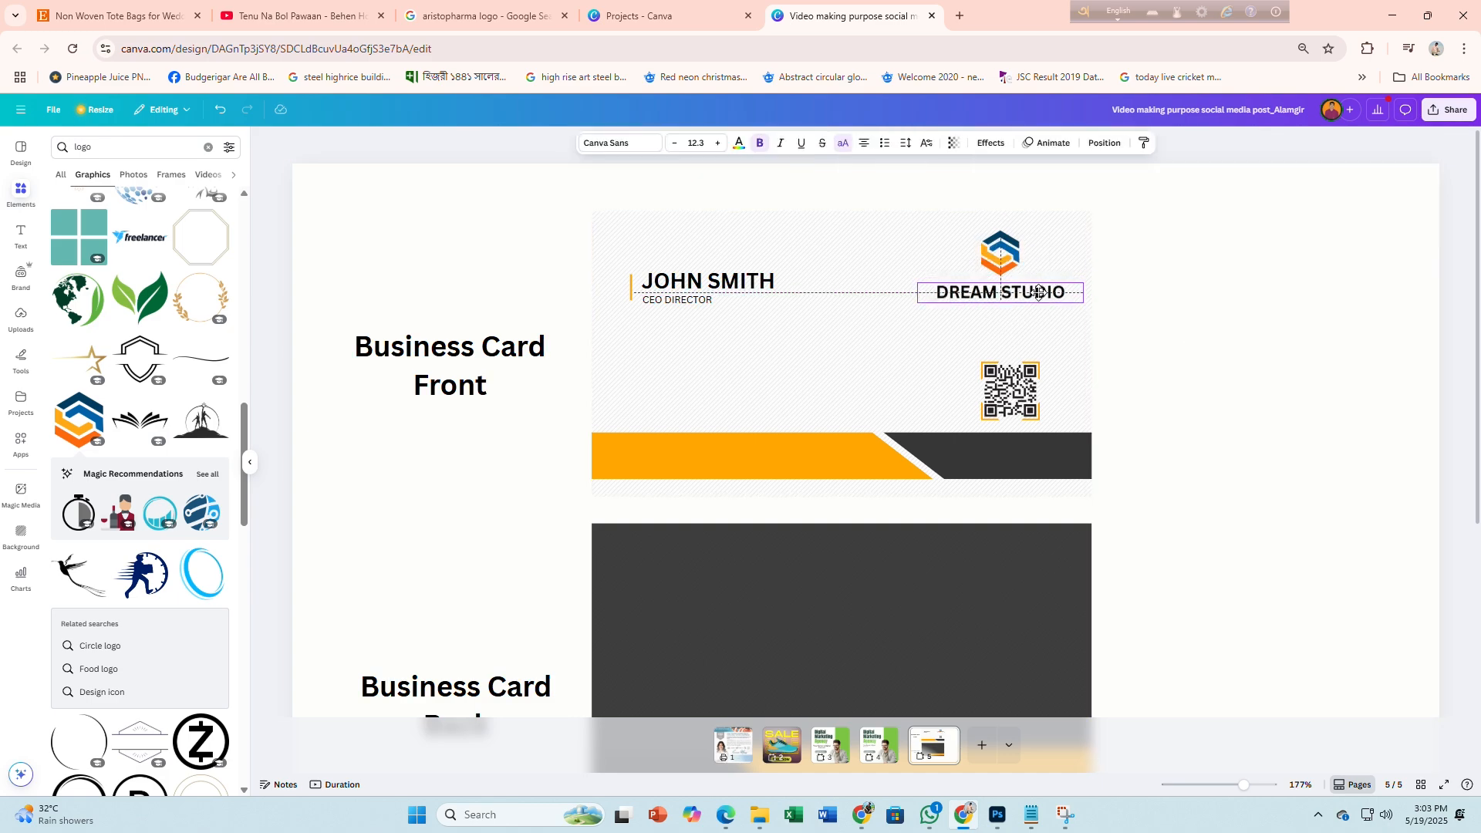
# Alt-drag a copy of CEO DIRECTOR to sit under DREAM STUDIO
pyautogui.click(1240, 337)
pyautogui.hotkey('alt', 'Tab')
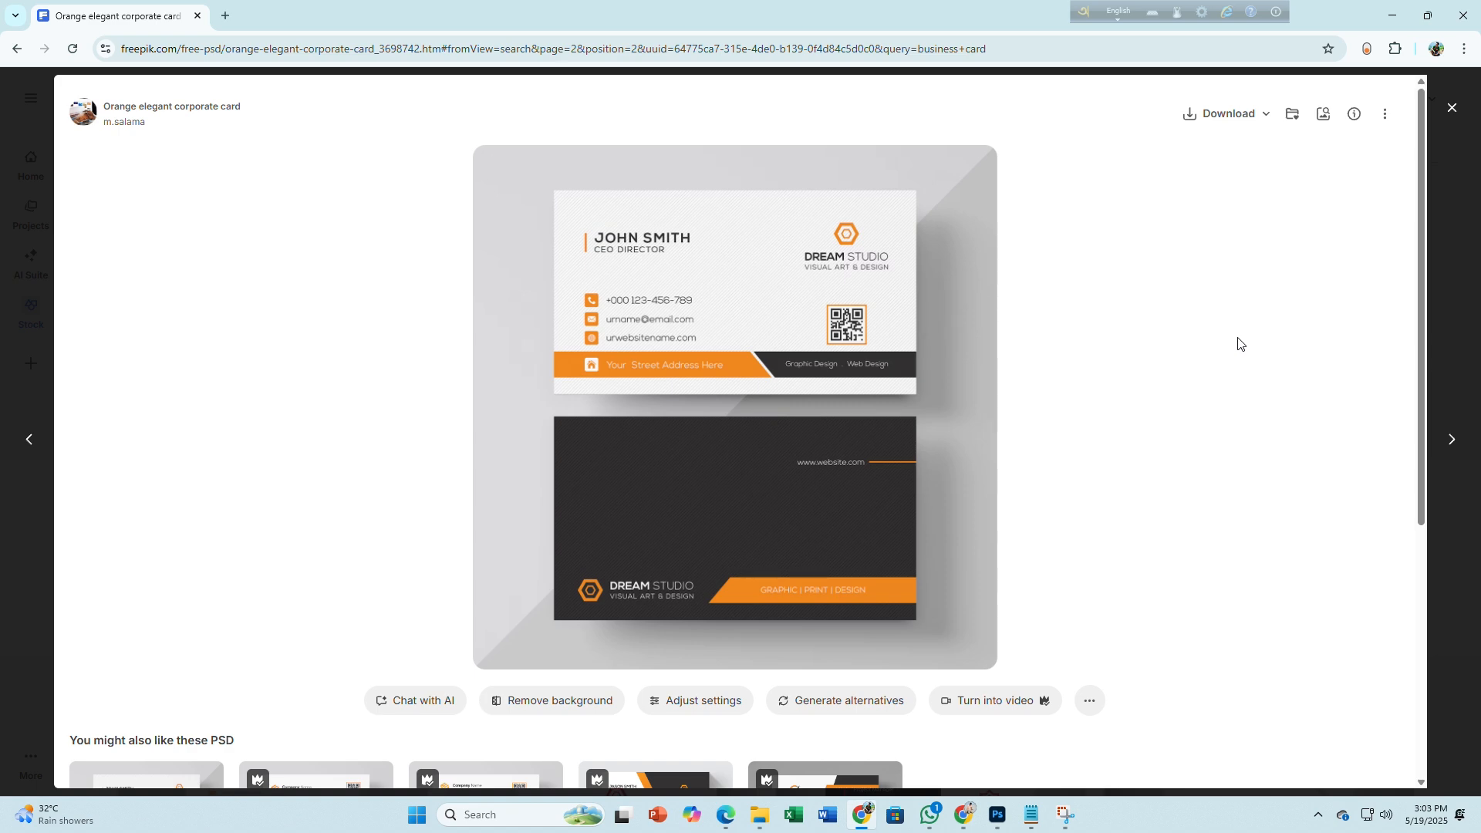
pyautogui.hotkey('alt', 'Tab')
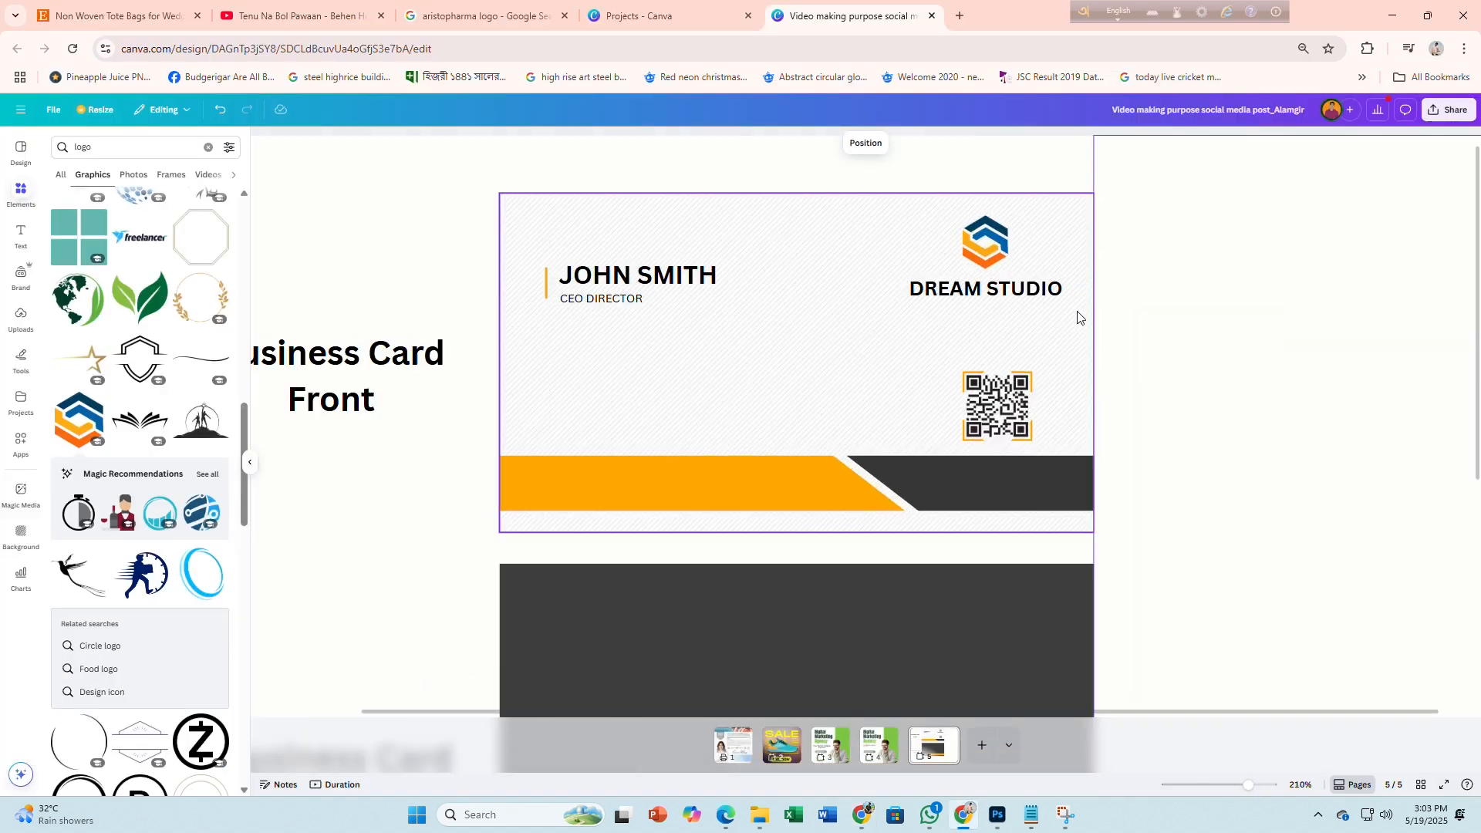
pyautogui.click(605, 300)
pyautogui.moveTo(605, 300); pyautogui.dragTo(1068, 308)
# Widen the VISUAL ART & DESIGN tagline, enlarge it to 8.9 and centre it under DREAM STUDIO
pyautogui.doubleClick(995, 304)
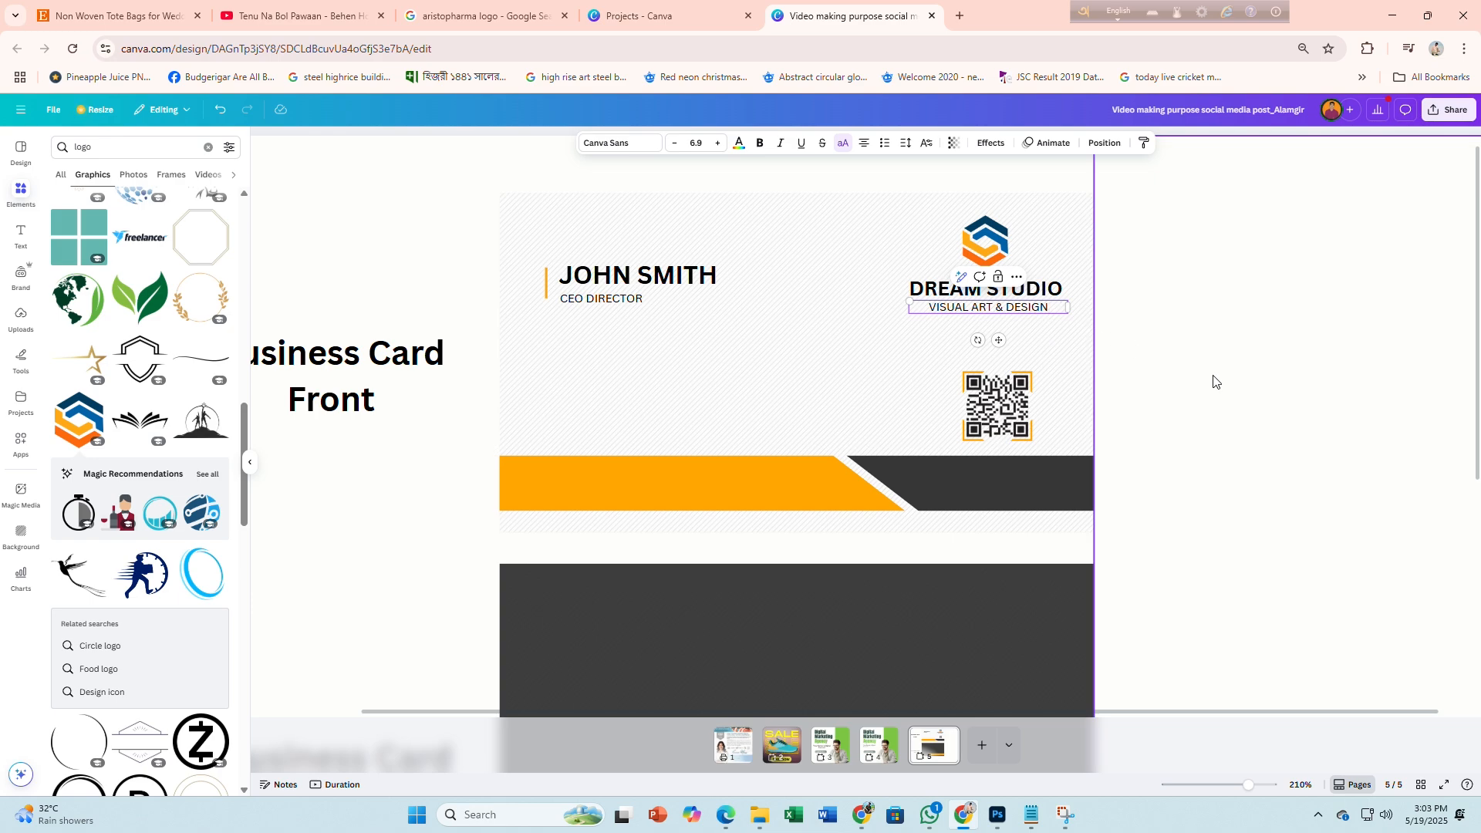
pyautogui.click(1188, 392)
pyautogui.hotkey('alt', 'Tab')
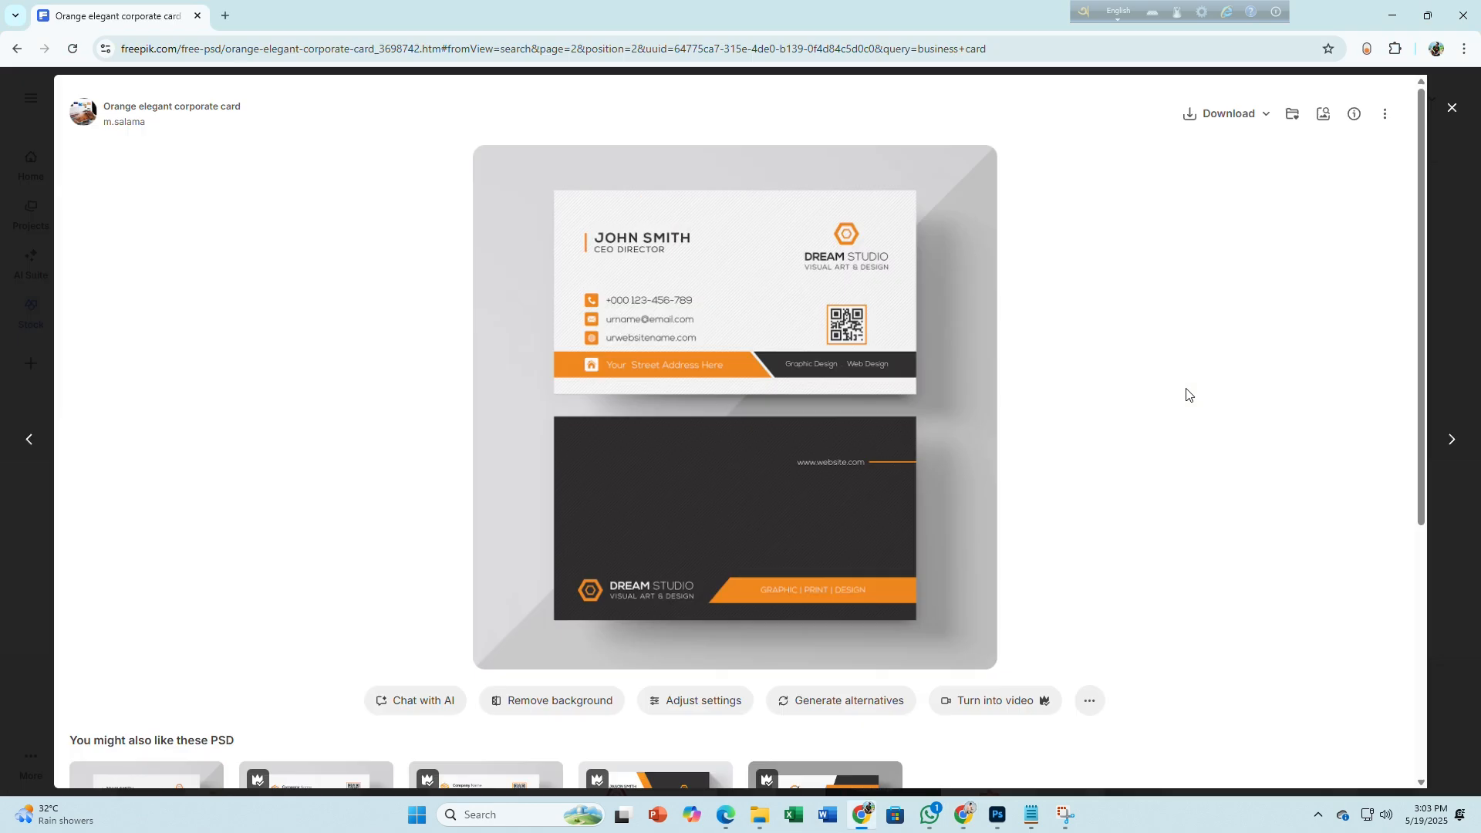
pyautogui.hotkey('alt', 'Tab')
pyautogui.click(1038, 309)
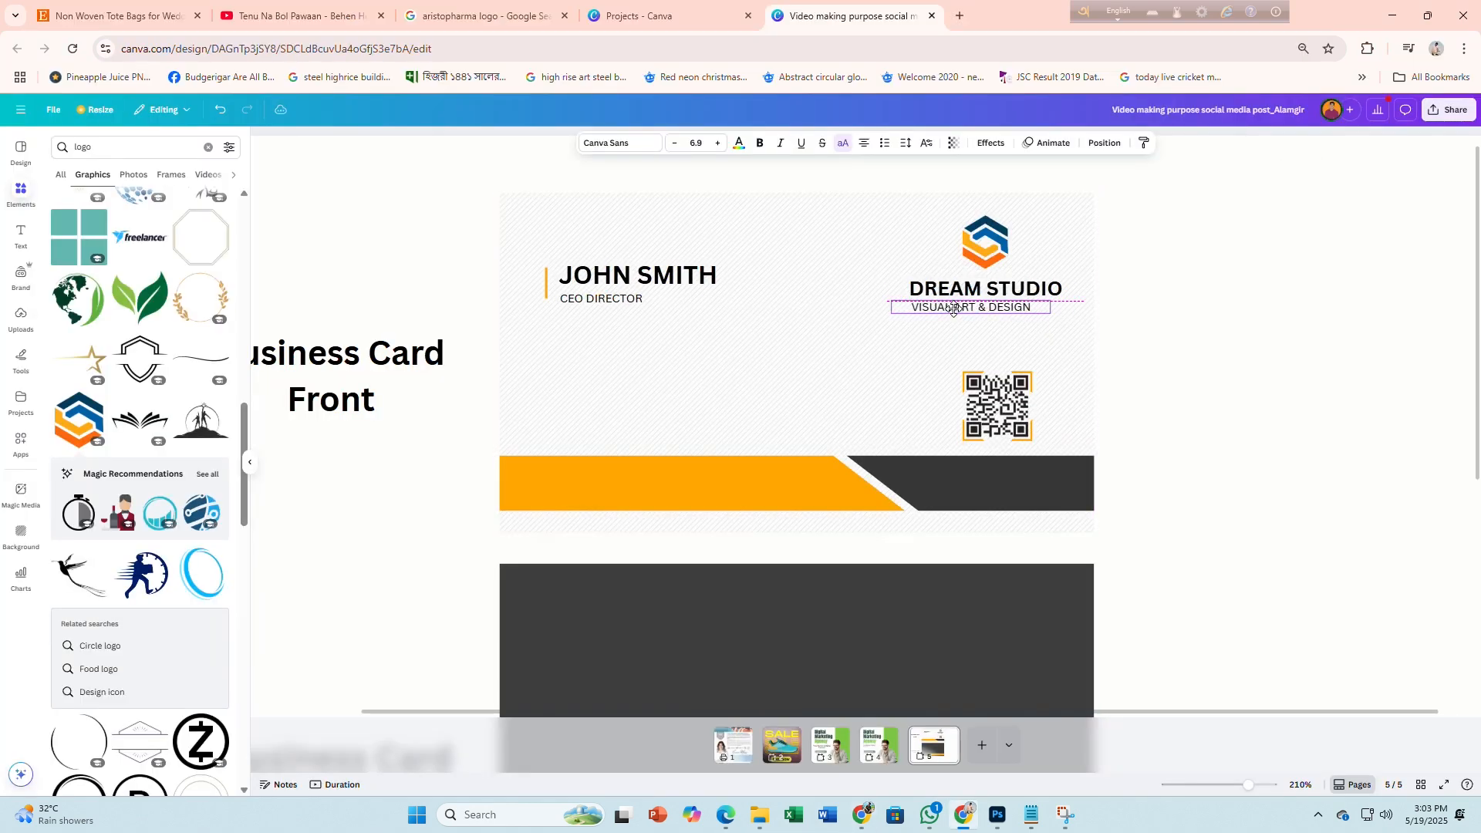
pyautogui.moveTo(1051, 313); pyautogui.dragTo(1077, 316)
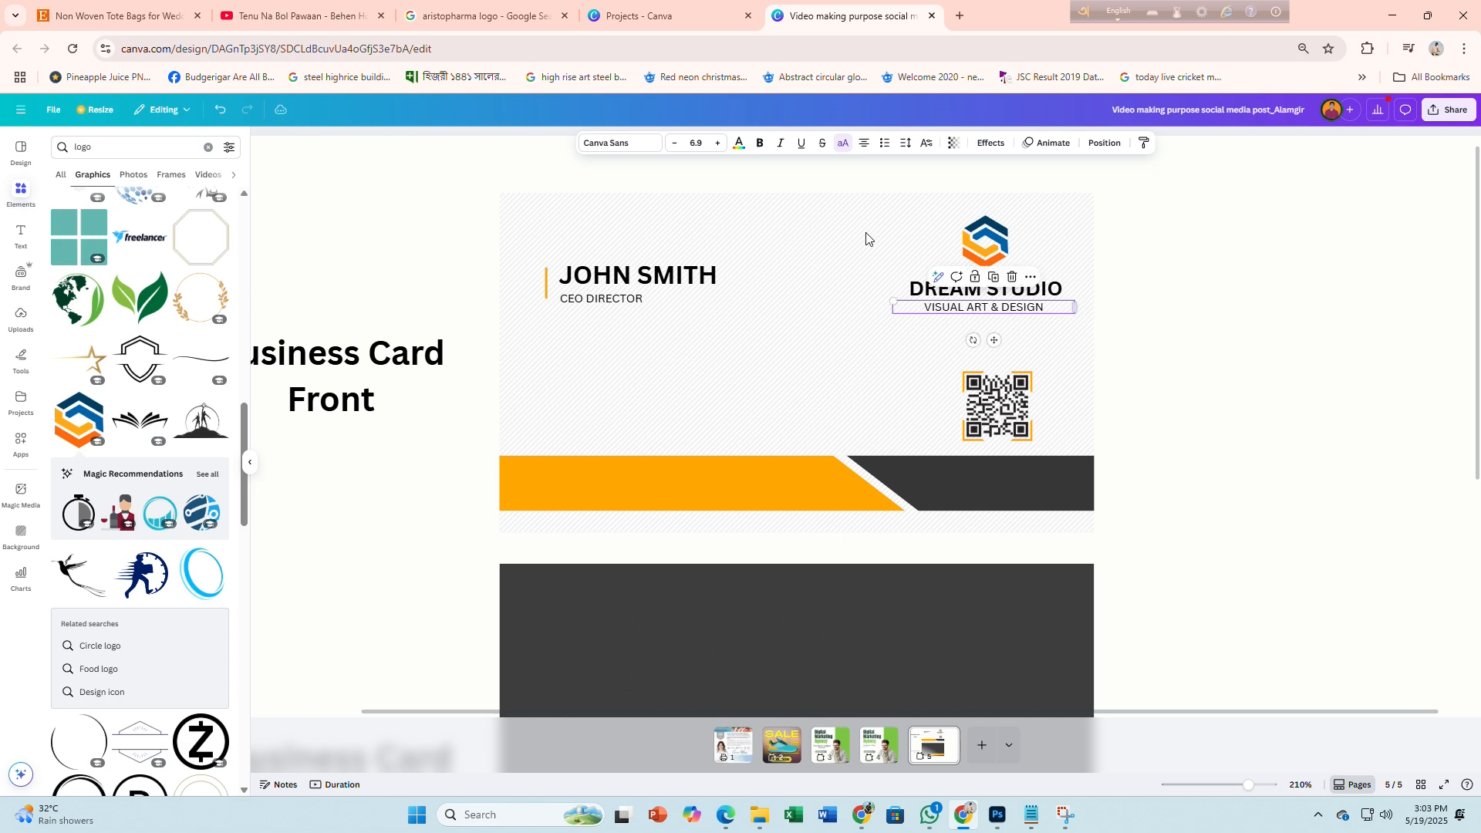
pyautogui.click(718, 145)
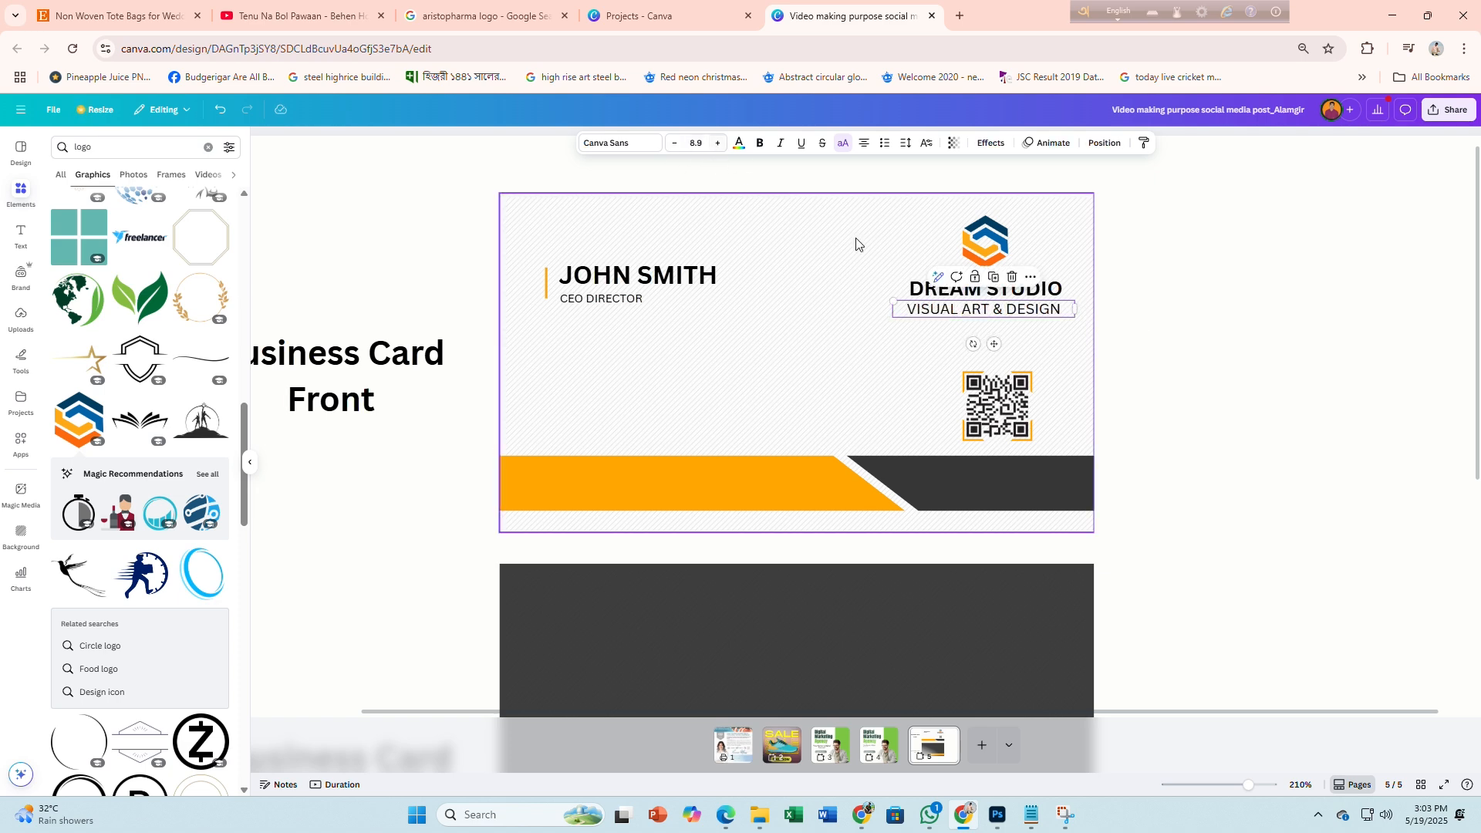
pyautogui.click(1118, 357)
pyautogui.click(1008, 314)
pyautogui.moveTo(1008, 314); pyautogui.dragTo(1018, 312)
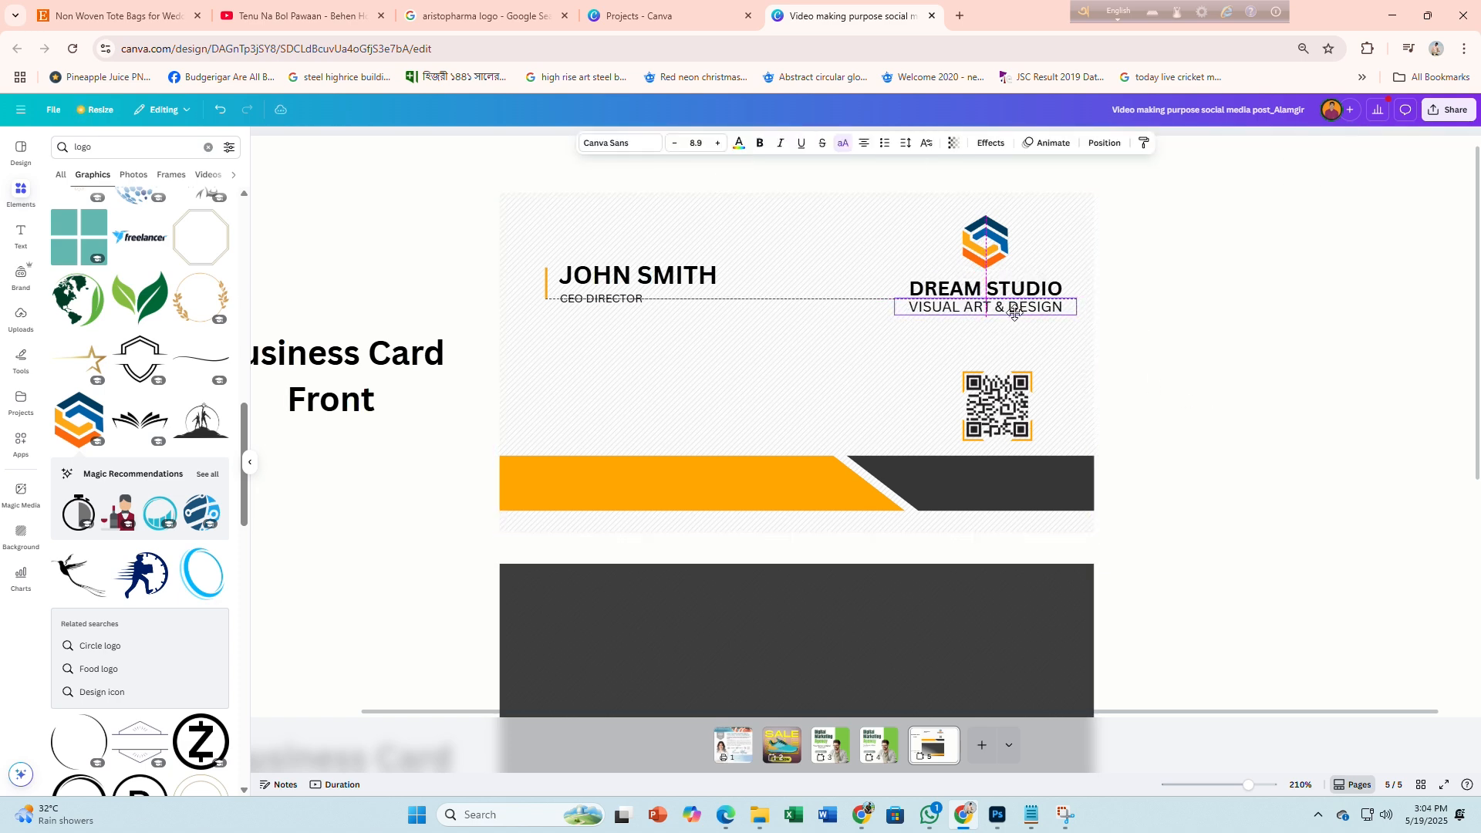
pyautogui.press('Left')
pyautogui.press('Left')
pyautogui.press('Left')
pyautogui.press('Left')
pyautogui.press('Left')
pyautogui.click(1211, 431)
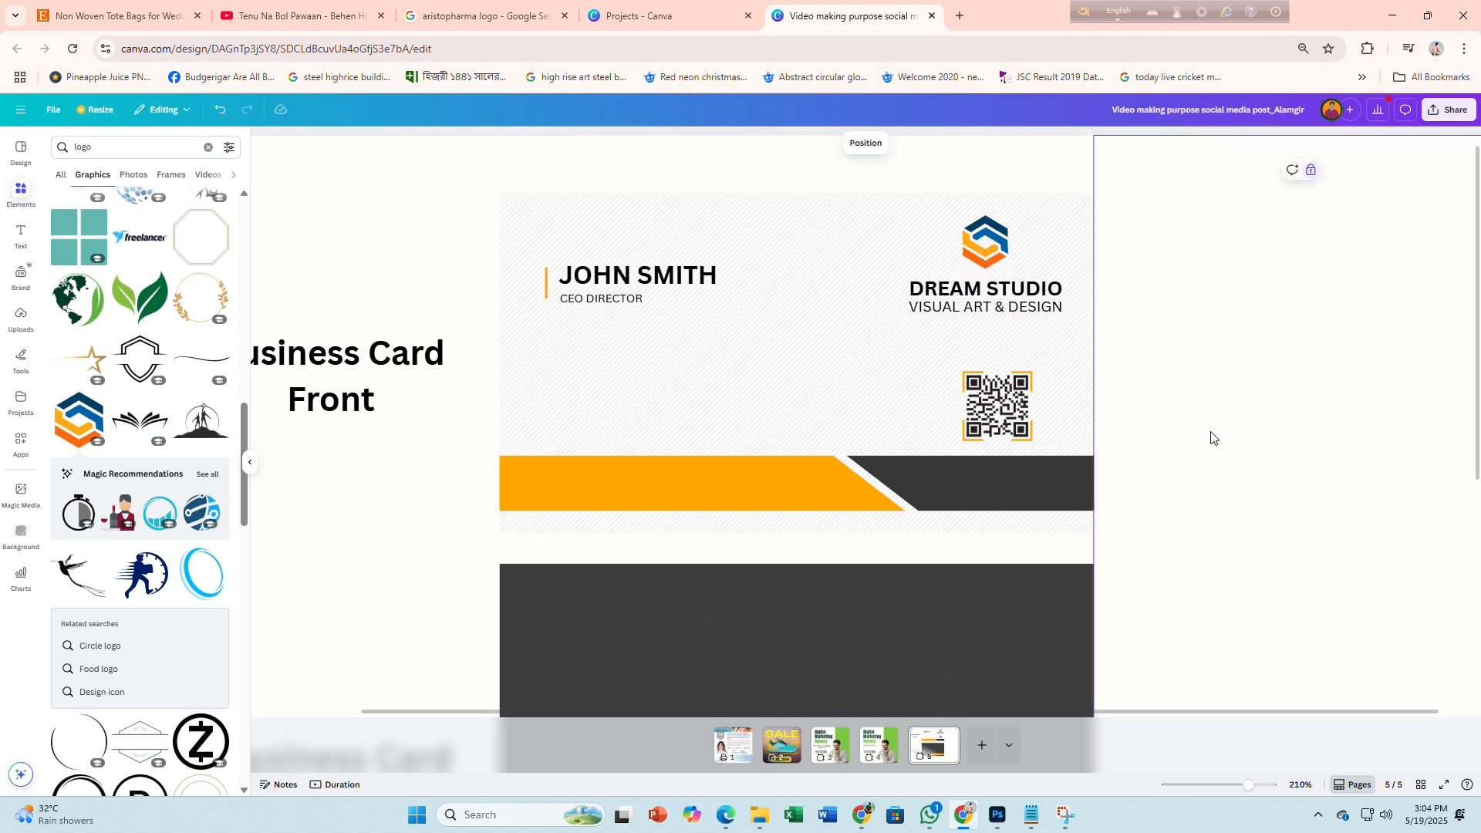
# Turn off capitals so the tagline reads 'Visual art & design', and nudge DREAM STUDIO up
pyautogui.click(1024, 309)
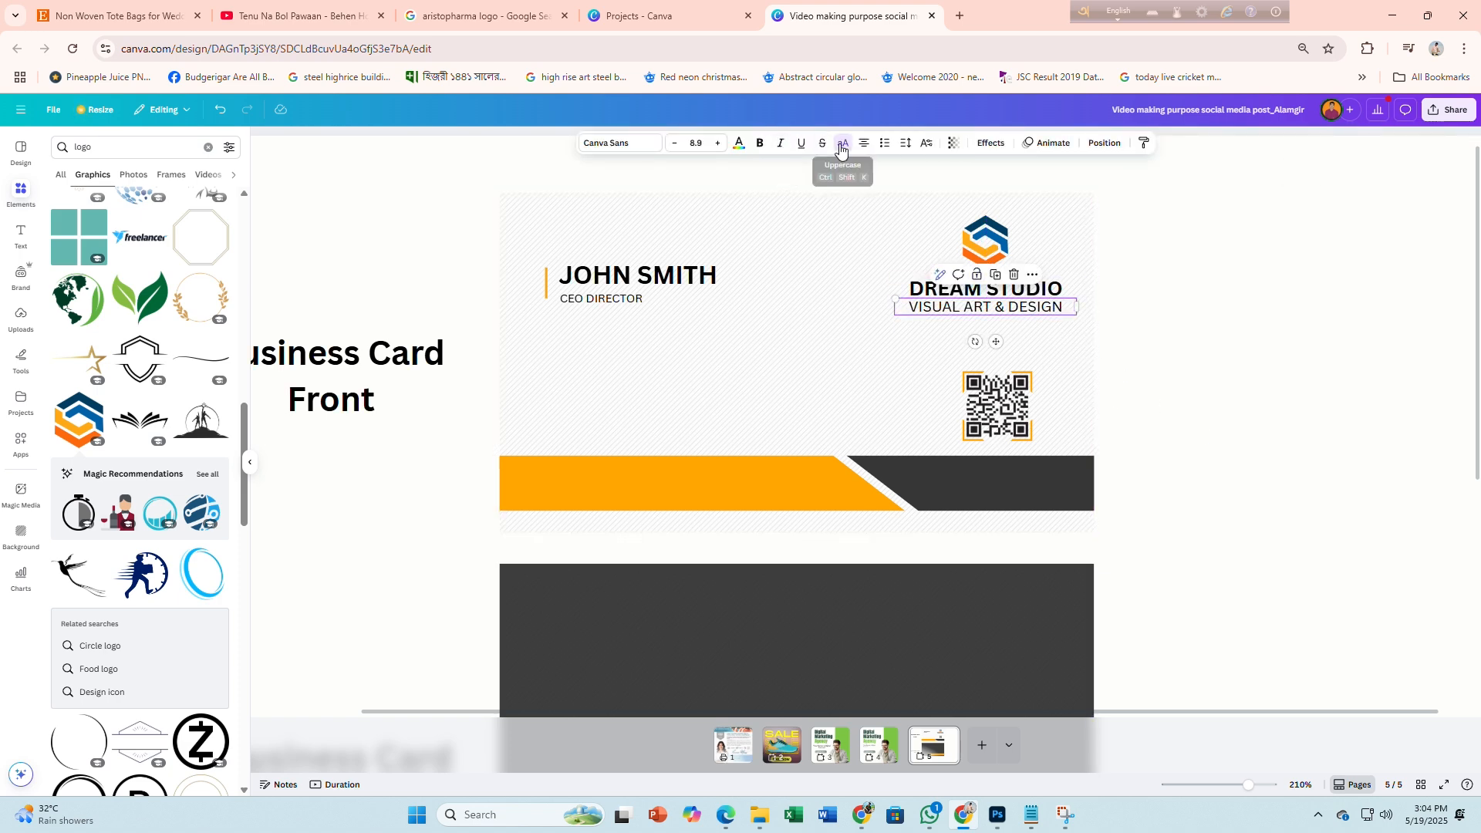
pyautogui.click(843, 142)
pyautogui.click(1211, 454)
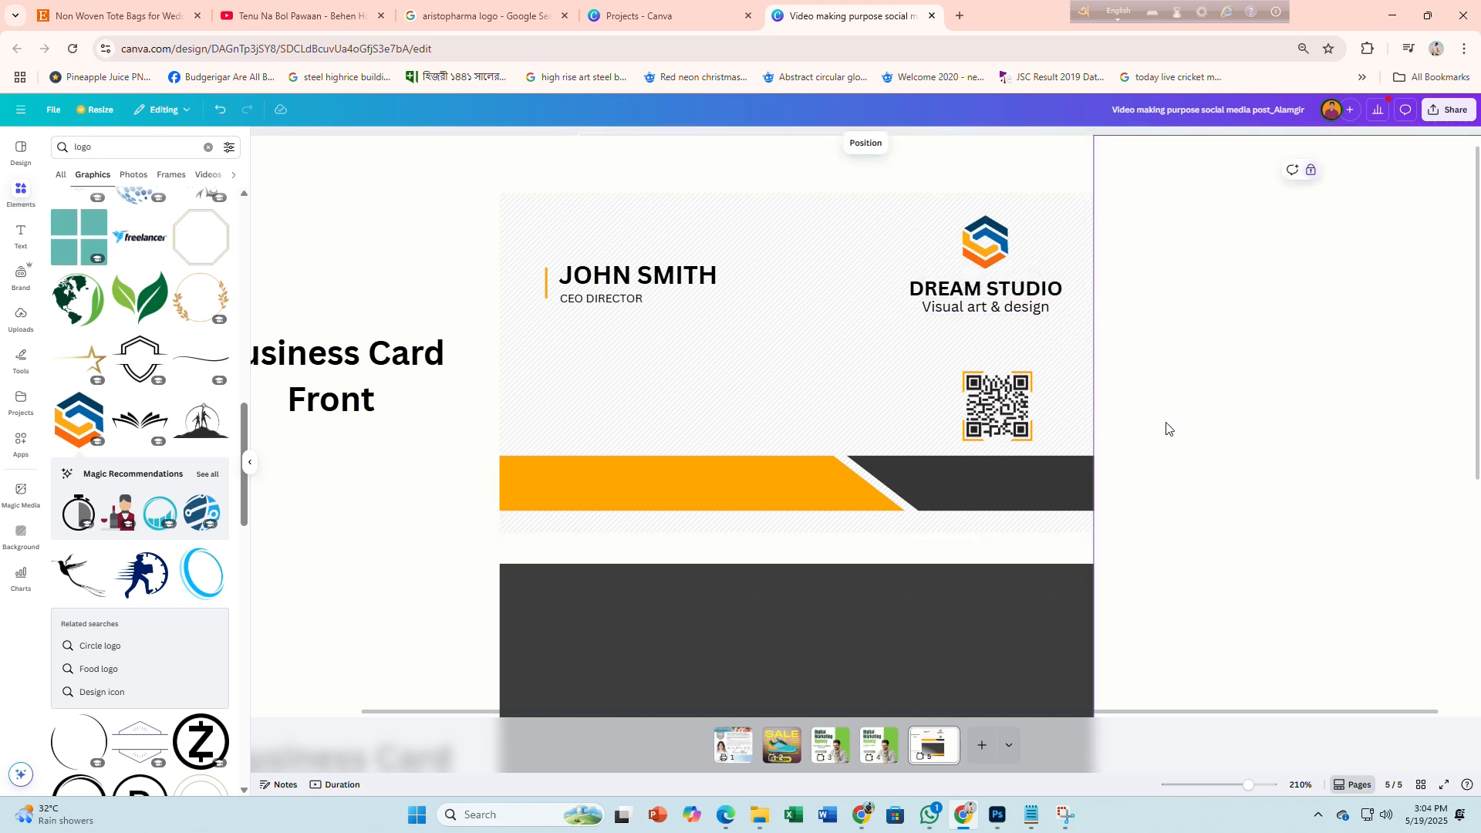
pyautogui.click(996, 302)
pyautogui.press('Up')
pyautogui.press('Up')
pyautogui.press('Up')
pyautogui.press('Up')
pyautogui.click(1229, 413)
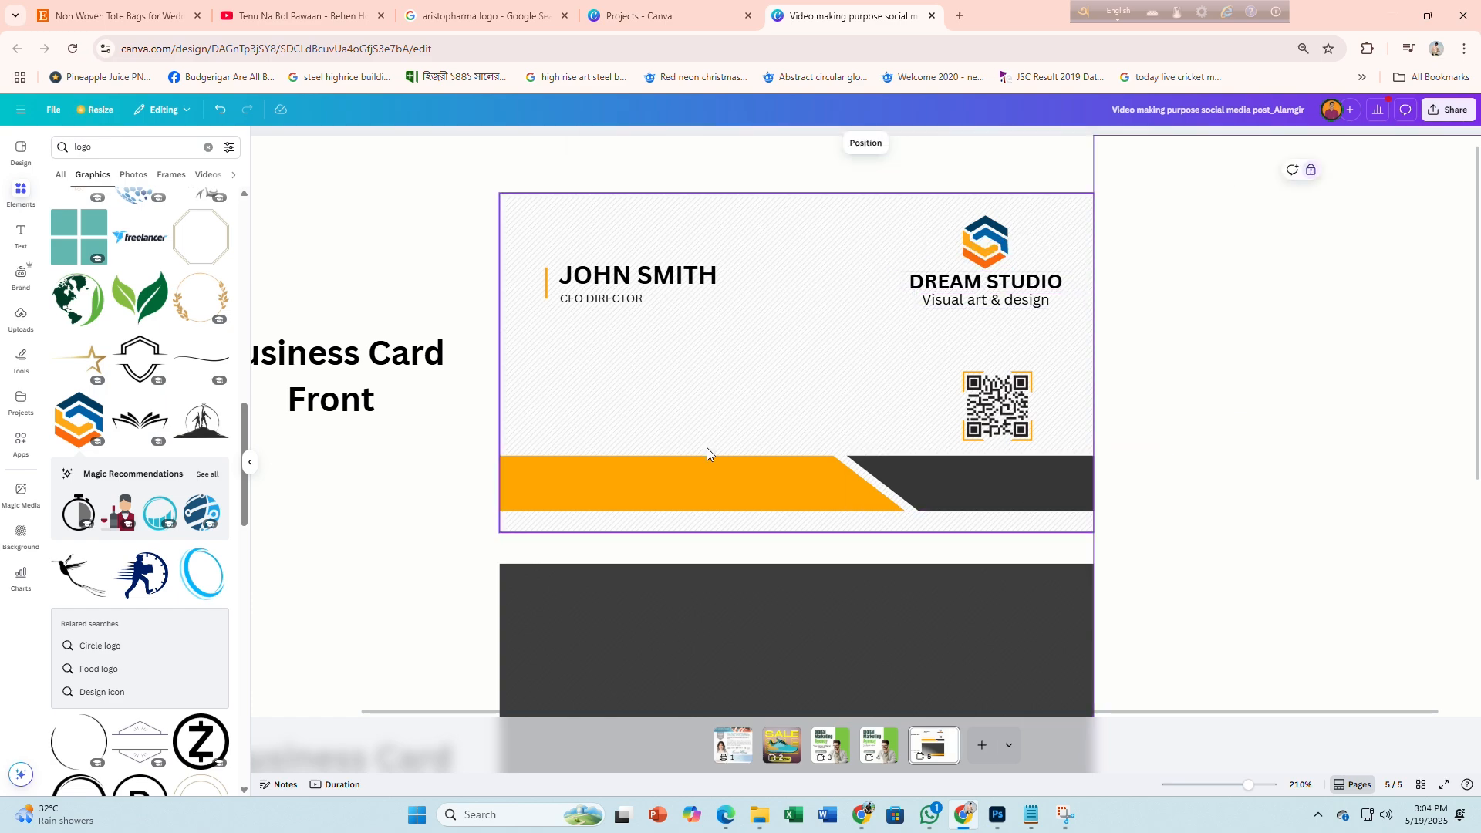
# Stack three copies of the 'Visual art & design' line at the card's lower left
pyautogui.moveTo(924, 303); pyautogui.dragTo(580, 392)
pyautogui.hotkey('alt', 'Tab')
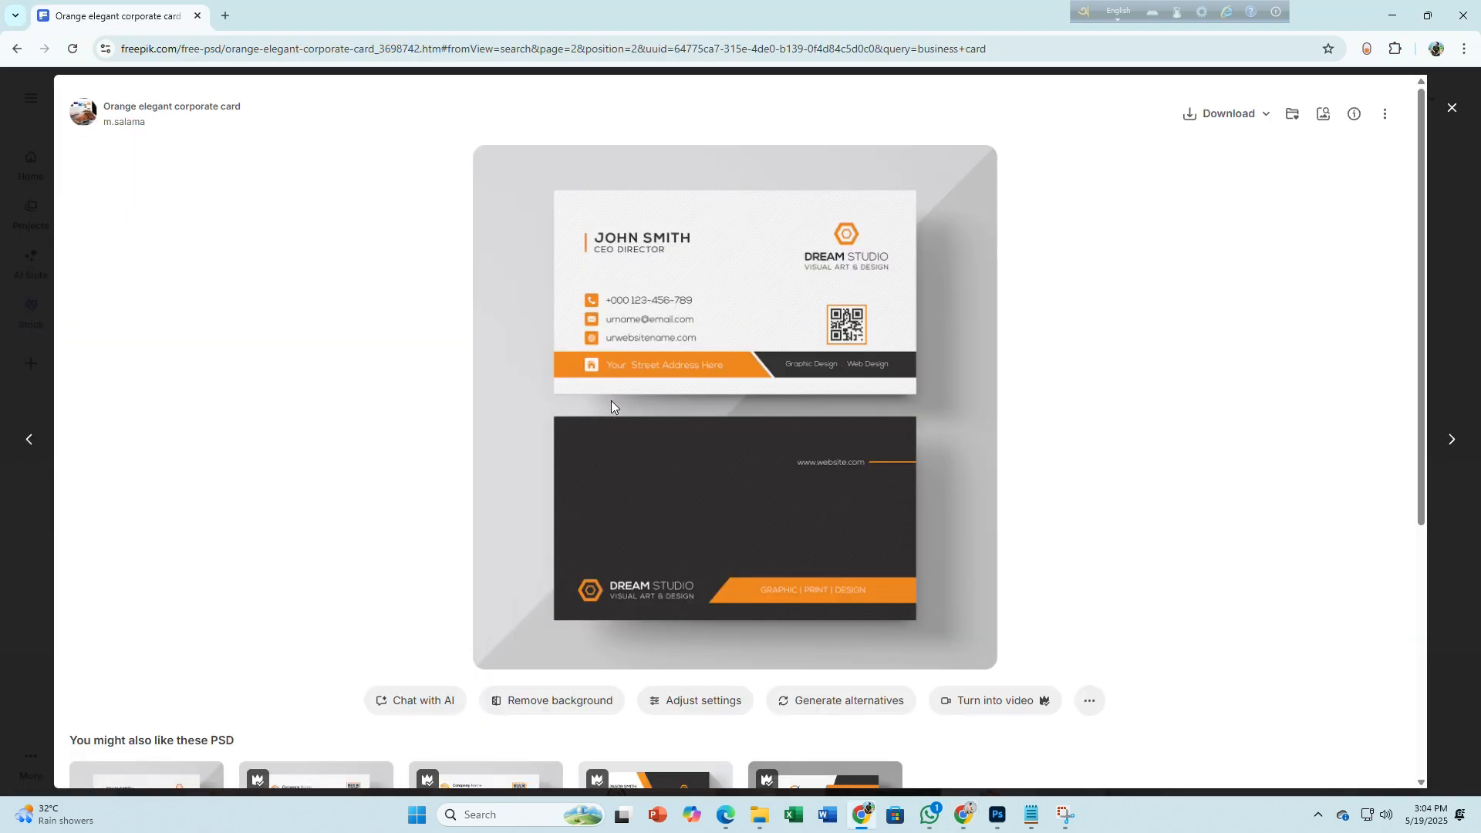
pyautogui.hotkey('alt', 'Tab')
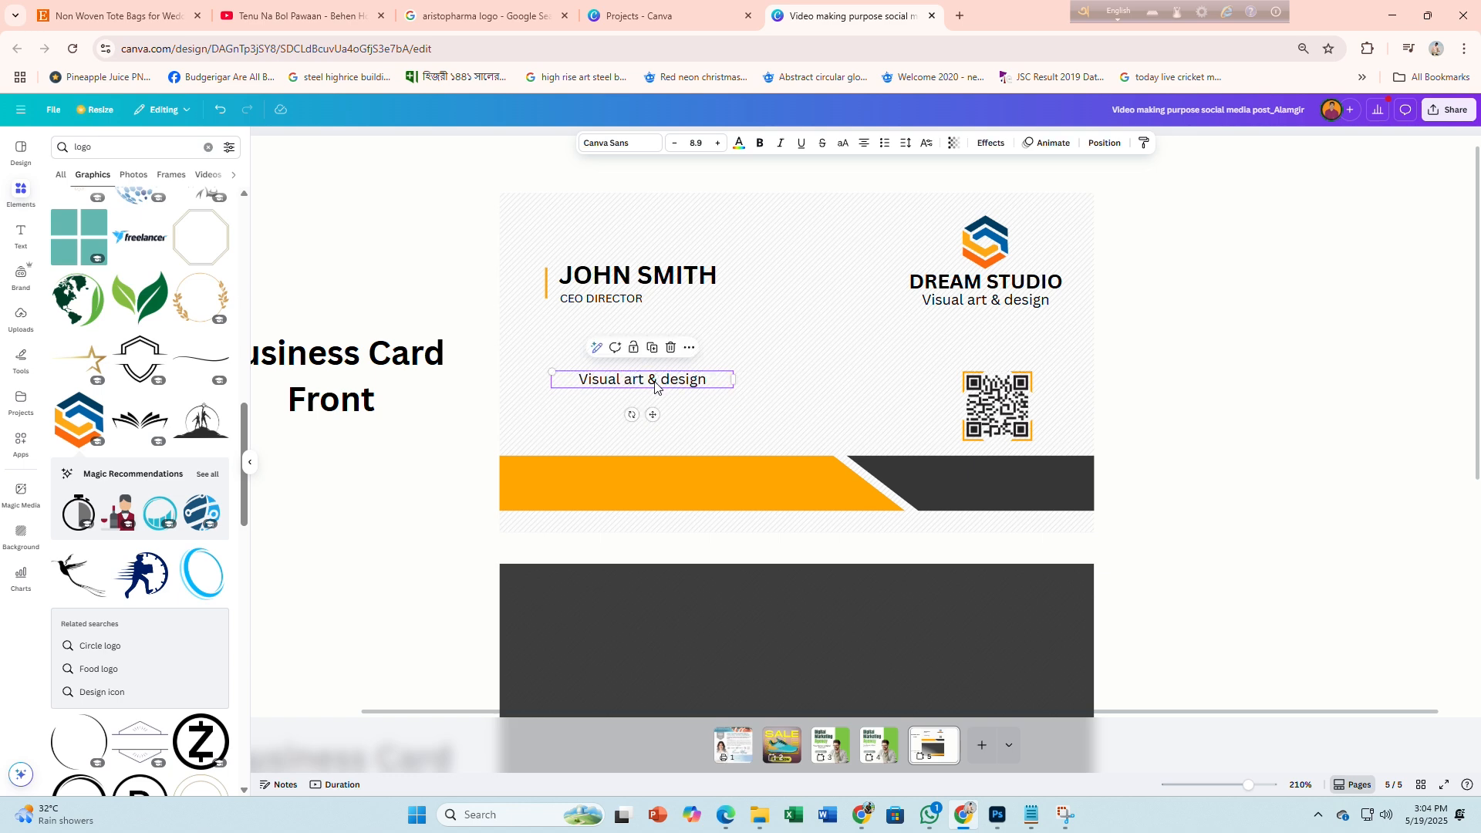
pyautogui.moveTo(655, 377); pyautogui.dragTo(656, 413)
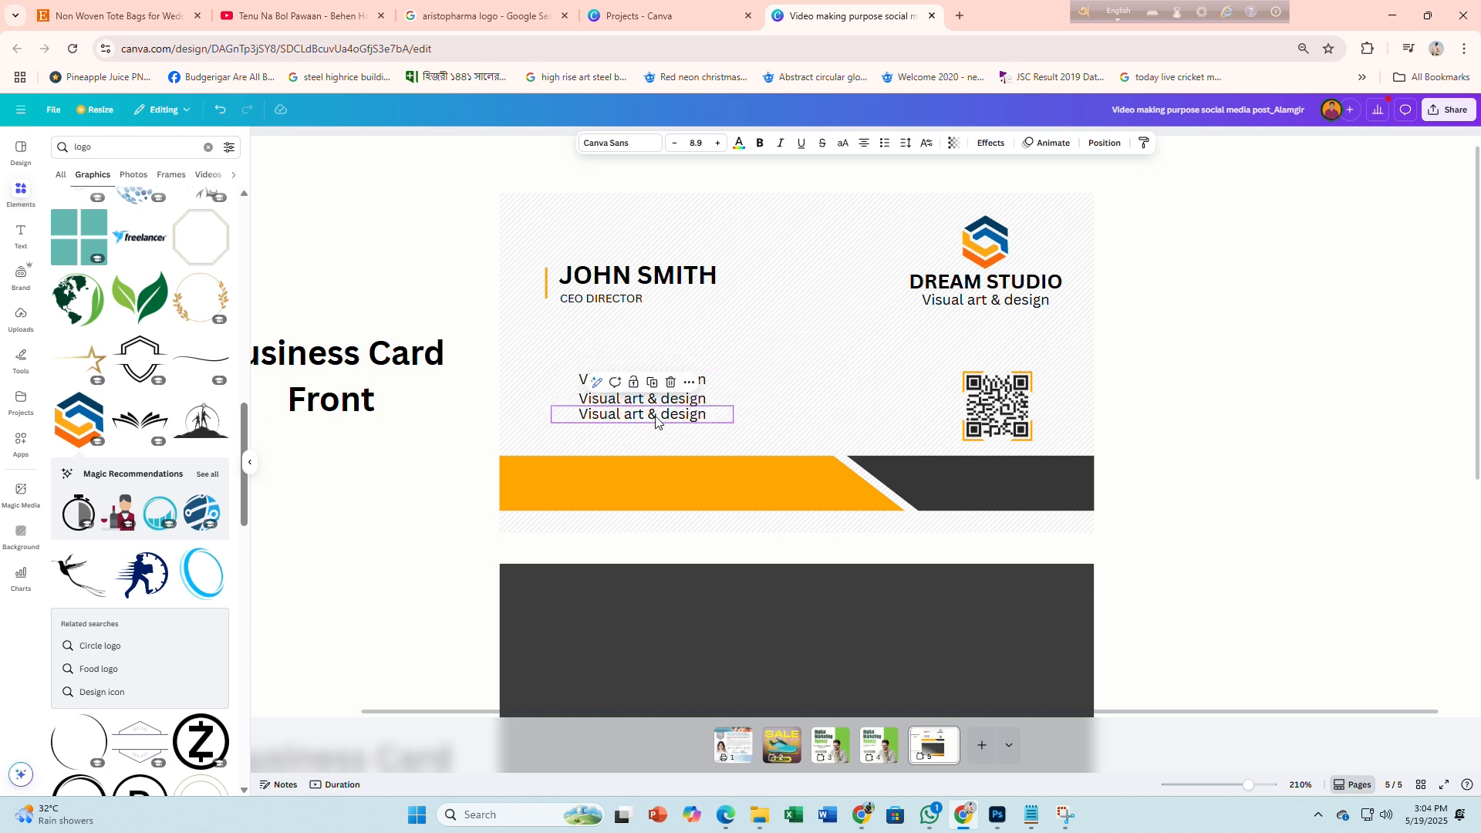
pyautogui.click(401, 332)
# Add a 'phone icon' graphic beside the top line, shrink it and colour it orange
pyautogui.click(57, 148)
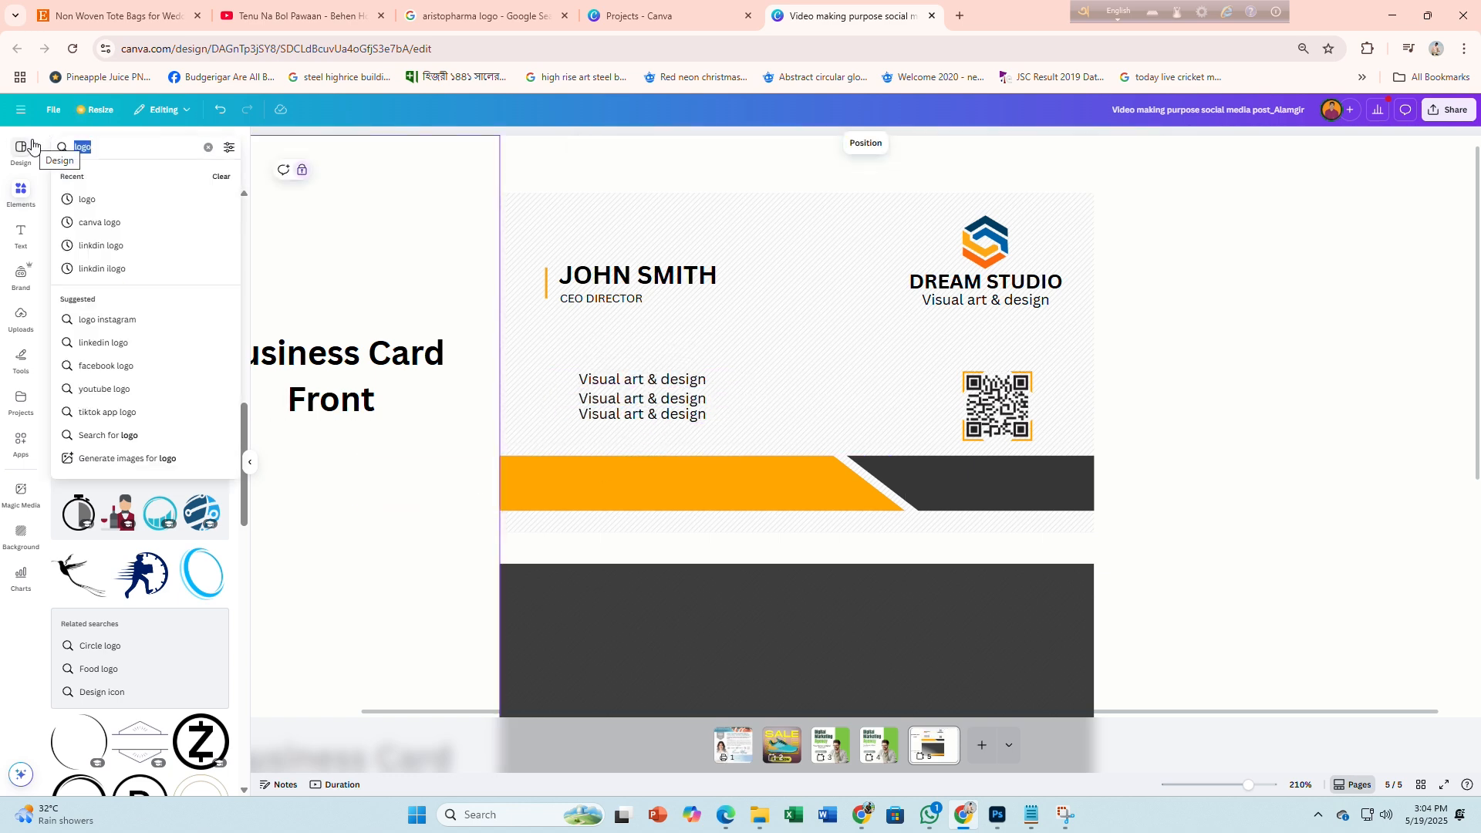
pyautogui.write('phone i')
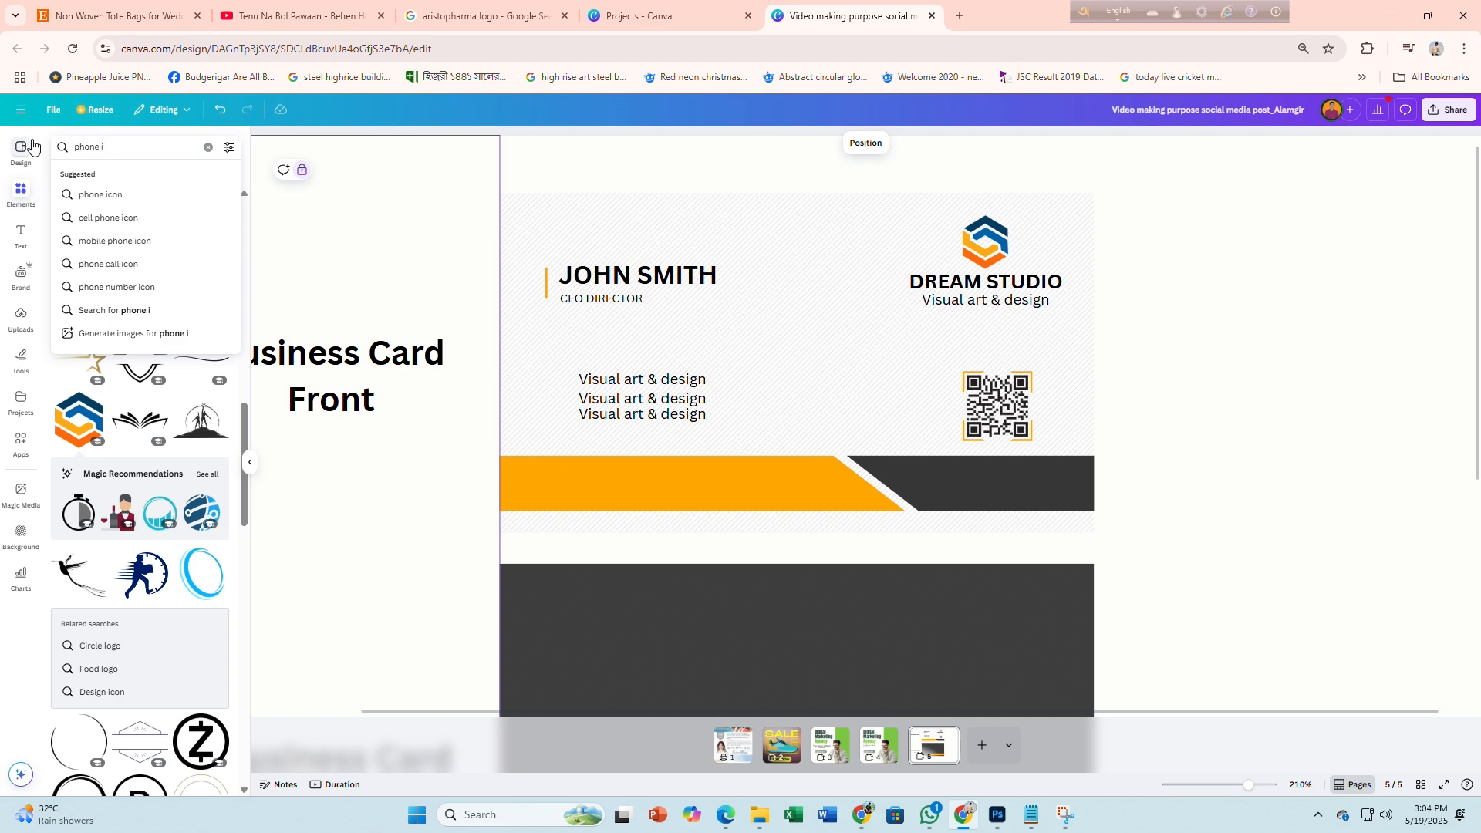
pyautogui.write('con')
pyautogui.press('Return')
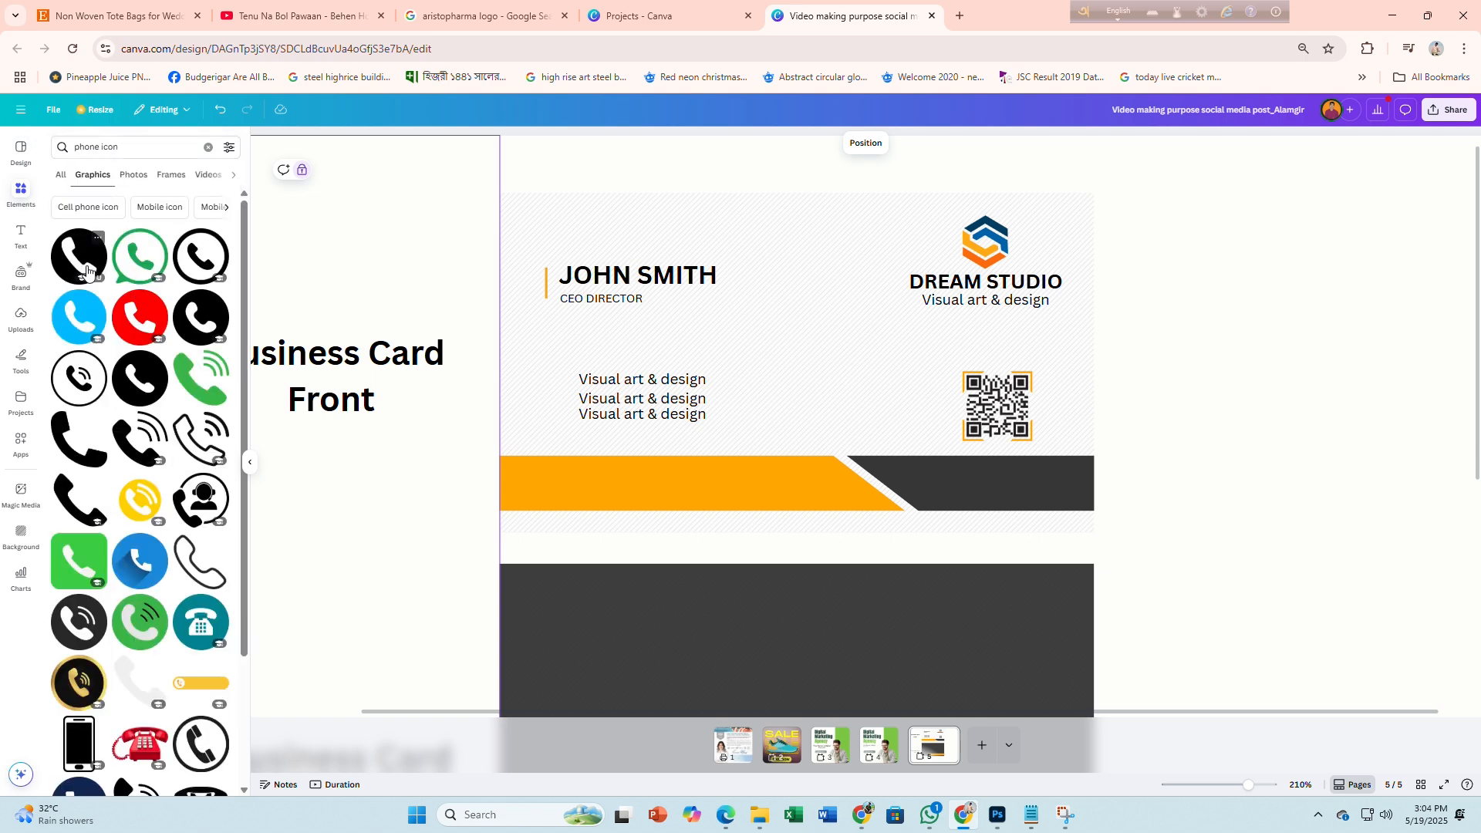
pyautogui.click(86, 270)
pyautogui.moveTo(959, 331); pyautogui.dragTo(532, 383)
pyautogui.scroll(5, 566, 380)
pyautogui.click(757, 144)
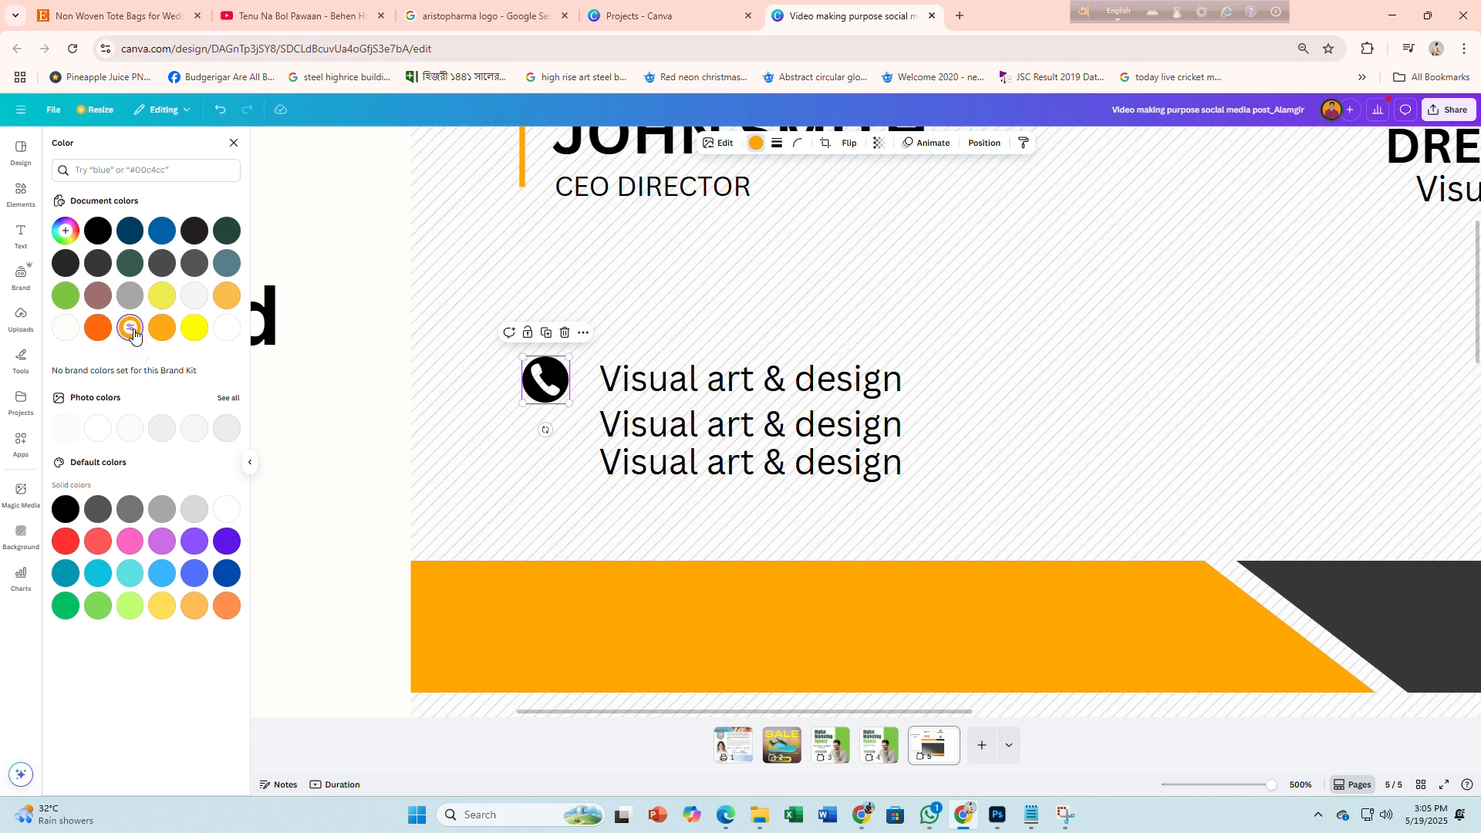
pyautogui.click(131, 330)
pyautogui.click(367, 400)
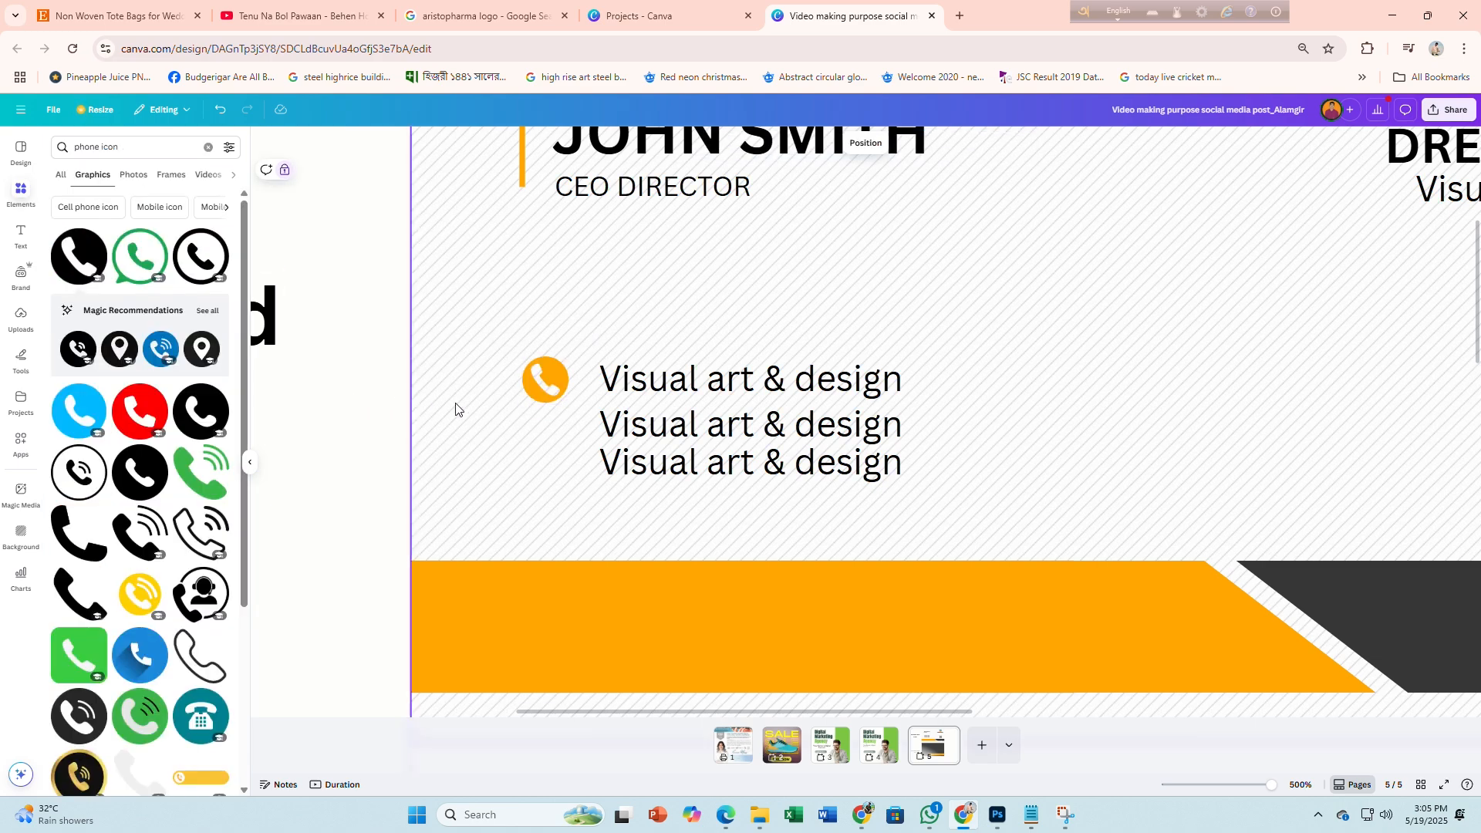
pyautogui.hotkey('alt', 'Tab')
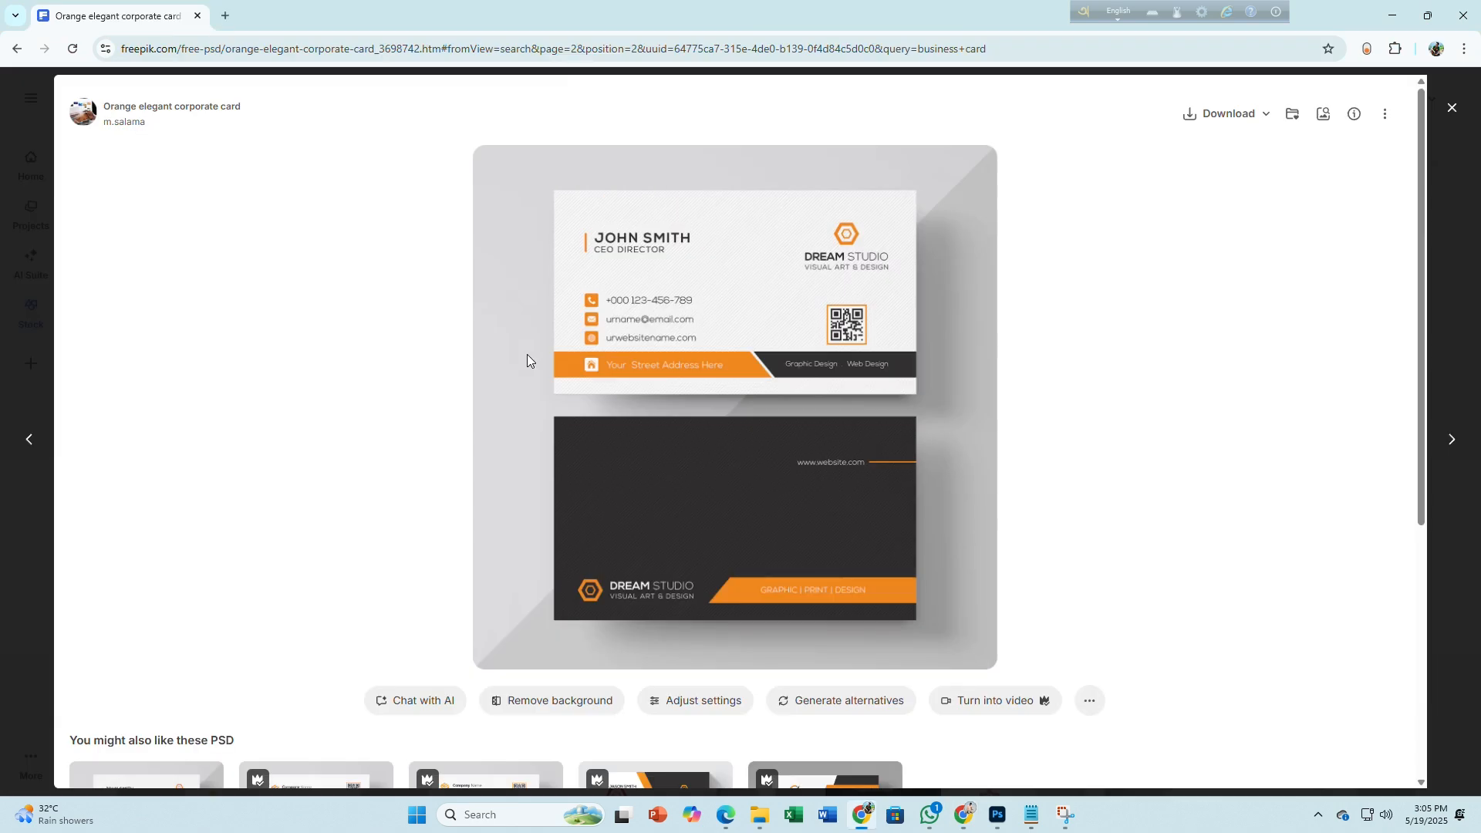
# Add a mail icon beside the second line, shrink it to match the phone and colour it orange
pyautogui.hotkey('alt', 'Tab')
pyautogui.moveTo(100, 147); pyautogui.dragTo(56, 145)
pyautogui.write('mail icon')
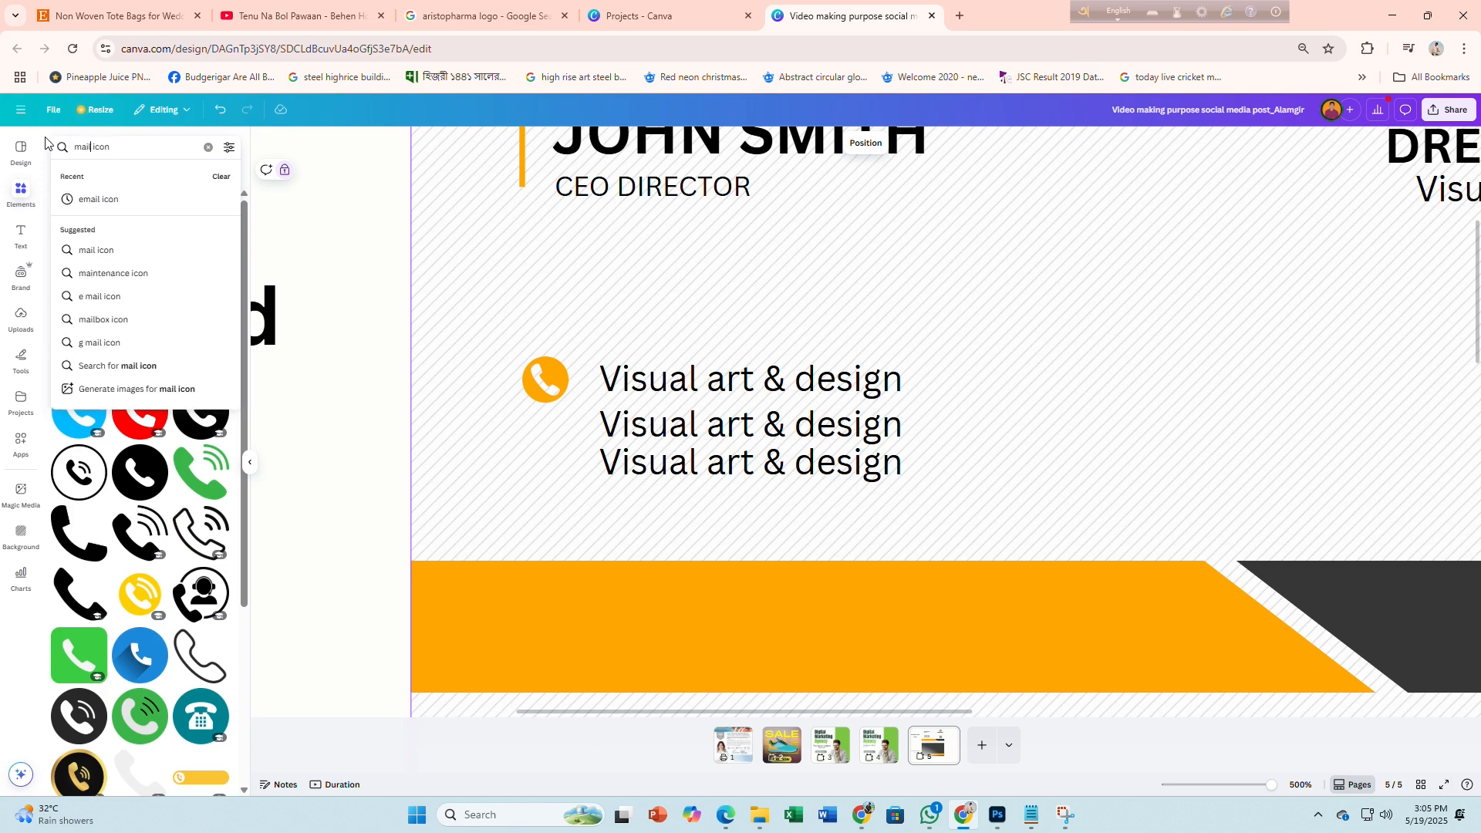
pyautogui.press('Return')
pyautogui.click(81, 261)
pyautogui.scroll(-5, 557, 334)
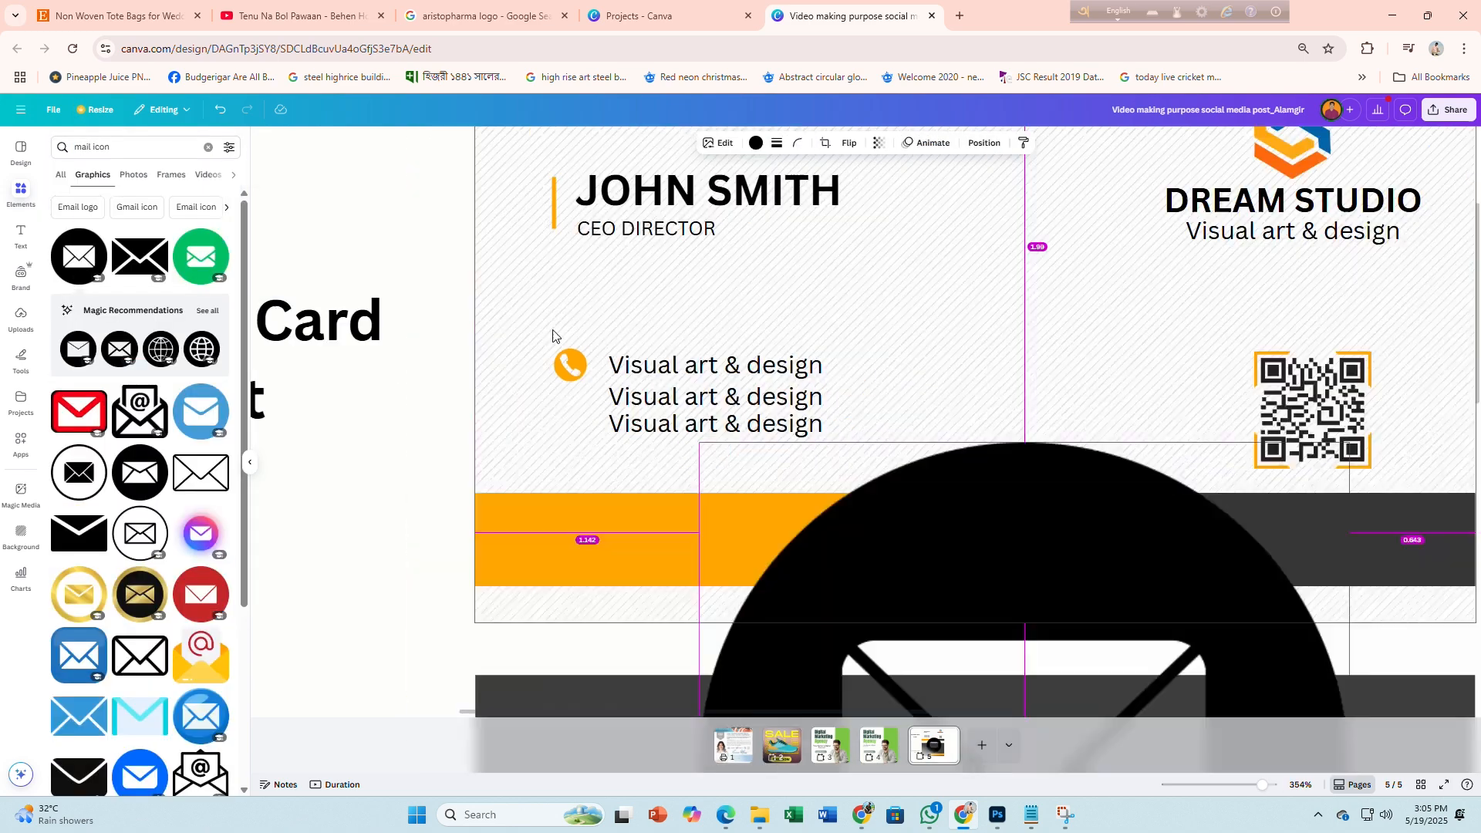
pyautogui.moveTo(933, 455); pyautogui.dragTo(899, 307)
pyautogui.moveTo(993, 639); pyautogui.dragTo(568, 383)
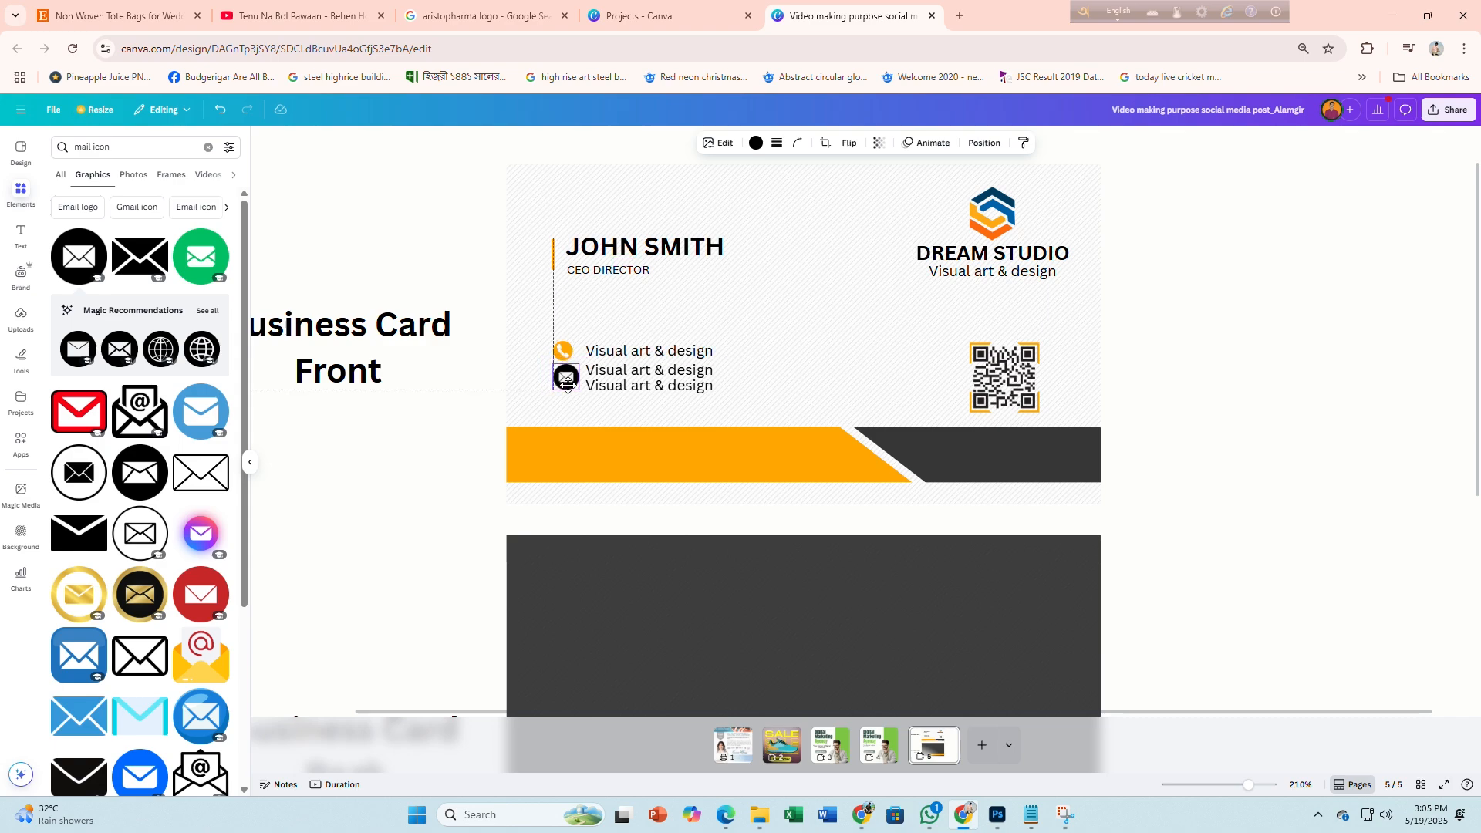
pyautogui.click(756, 143)
pyautogui.scroll(5, 529, 381)
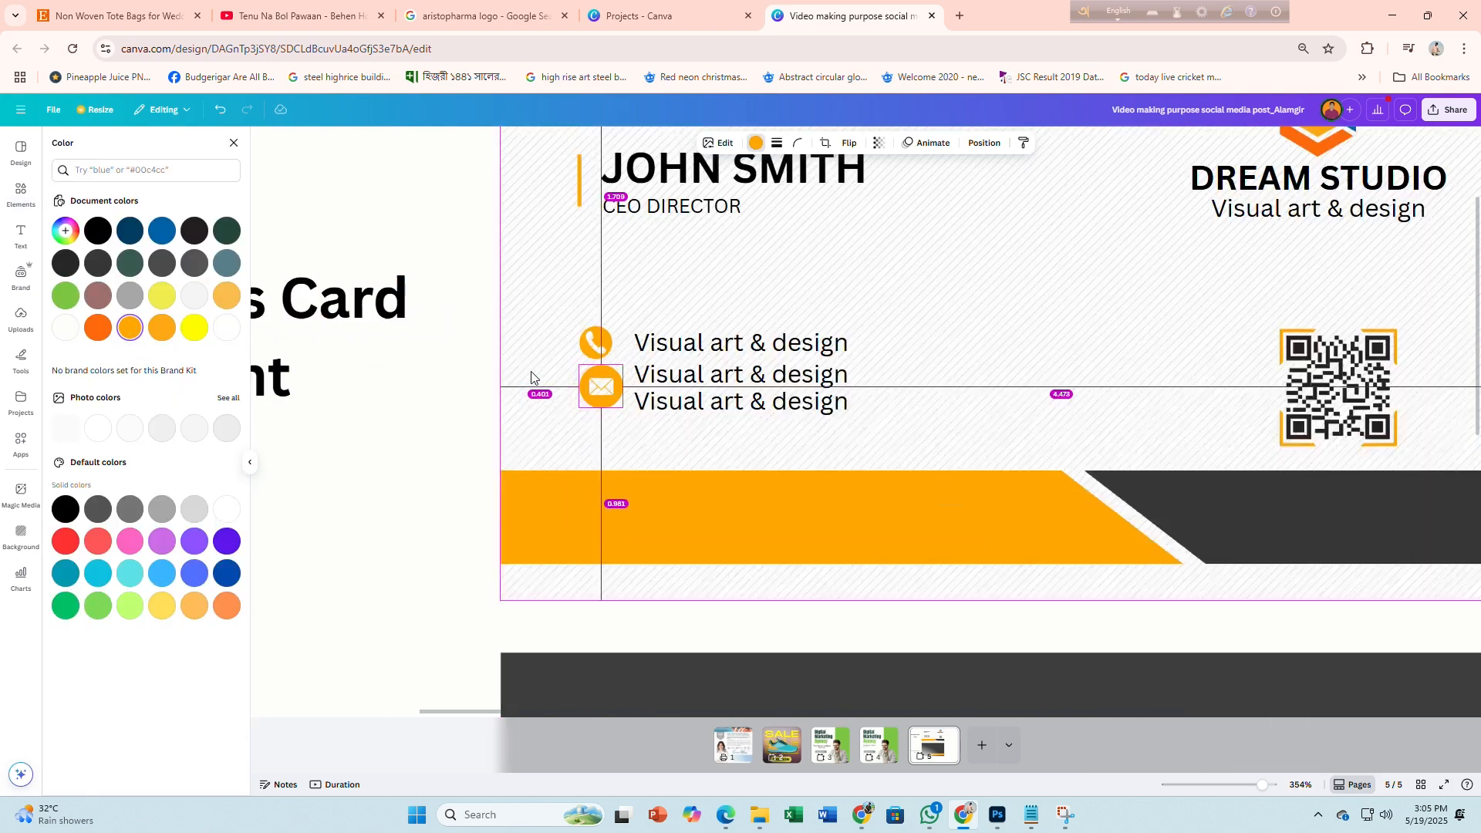
pyautogui.moveTo(657, 423); pyautogui.dragTo(643, 408)
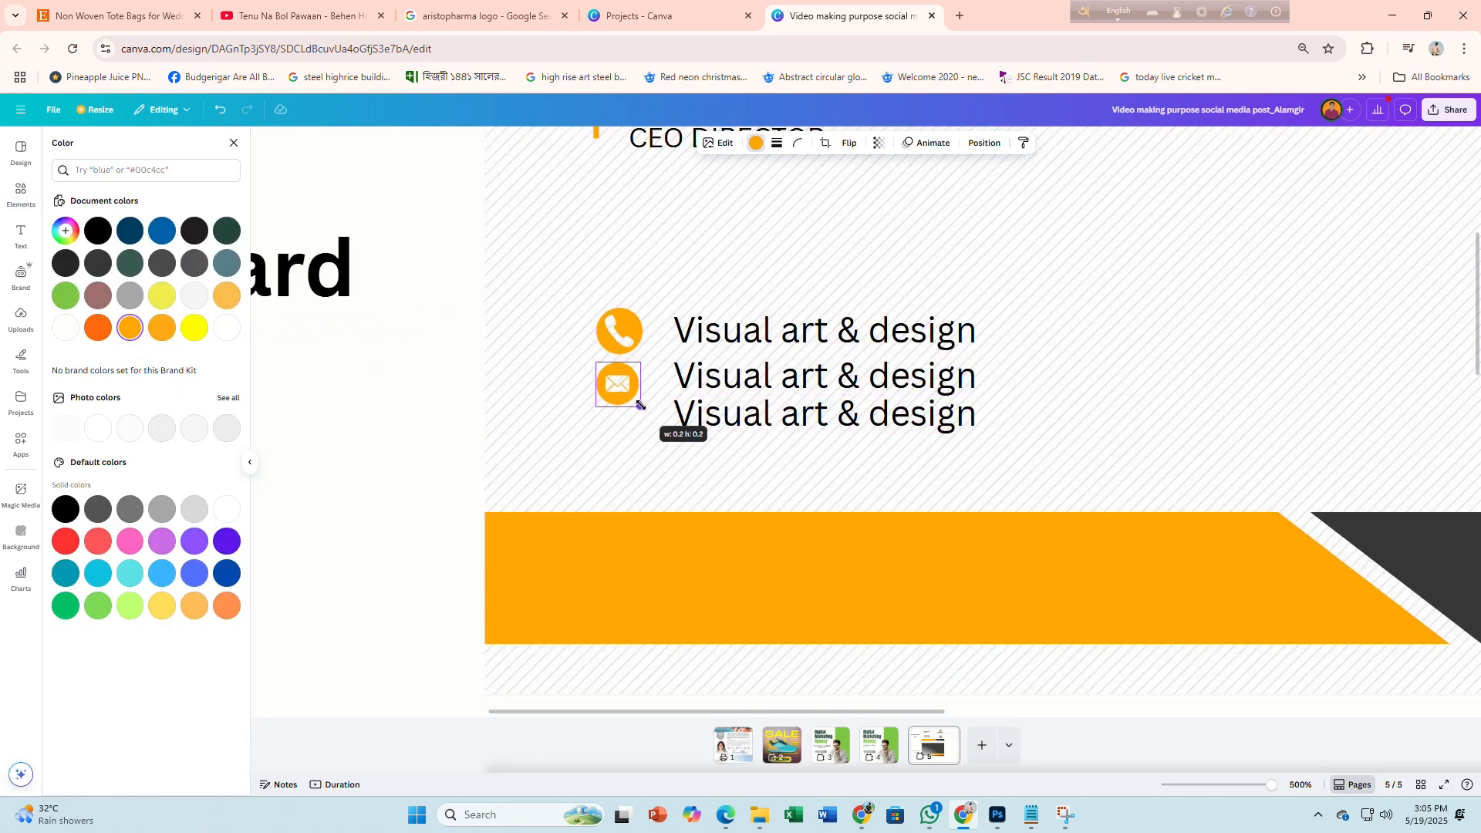
# Search the graphics for 'website icon'
pyautogui.click(21, 193)
pyautogui.click(99, 150)
pyautogui.write('webs')
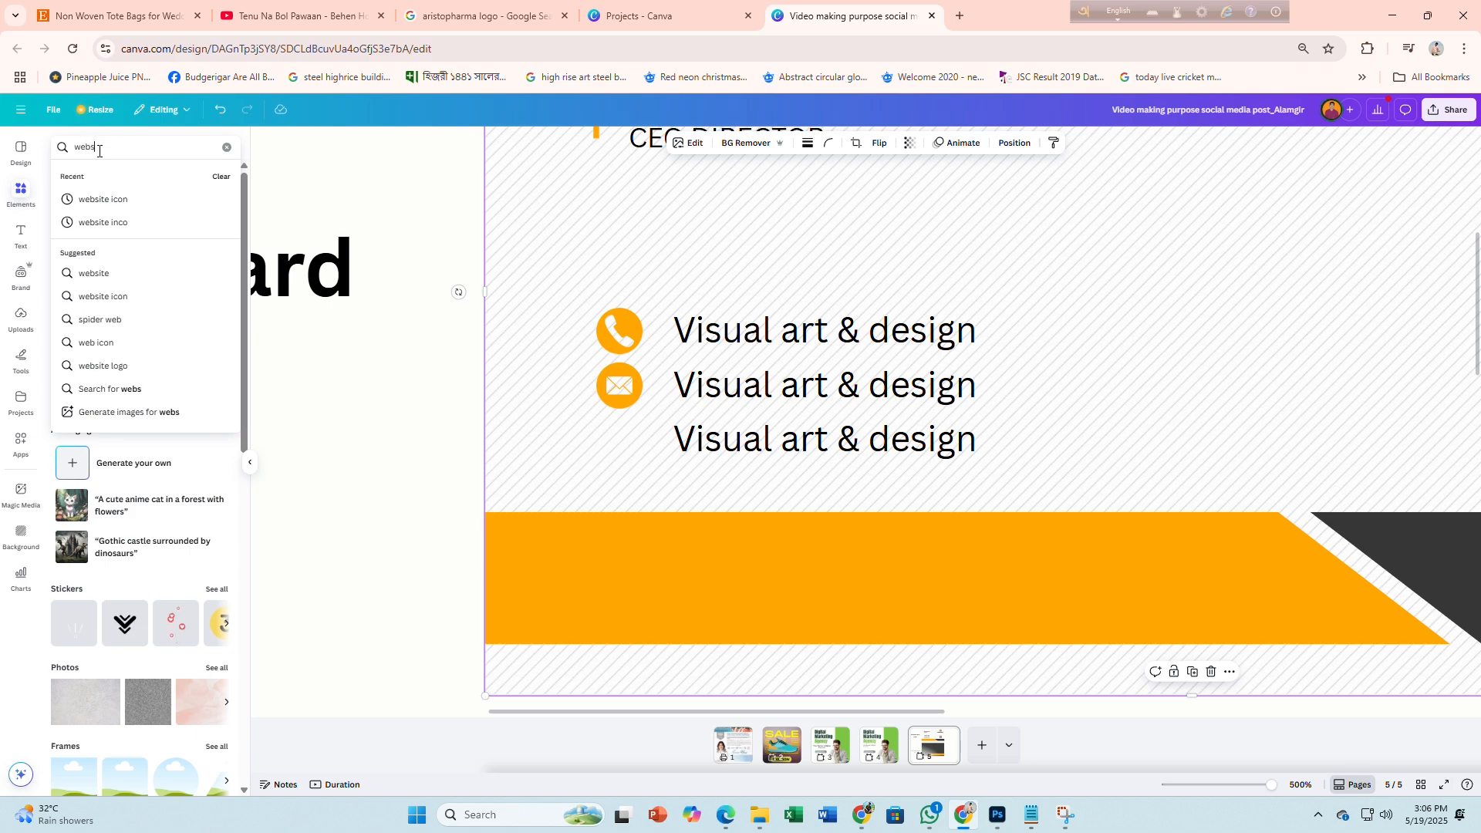
pyautogui.write('ite icon')
# Add a globe icon from the website graphics search, shrink it beside the third line, and colour it orange
pyautogui.press('Return')
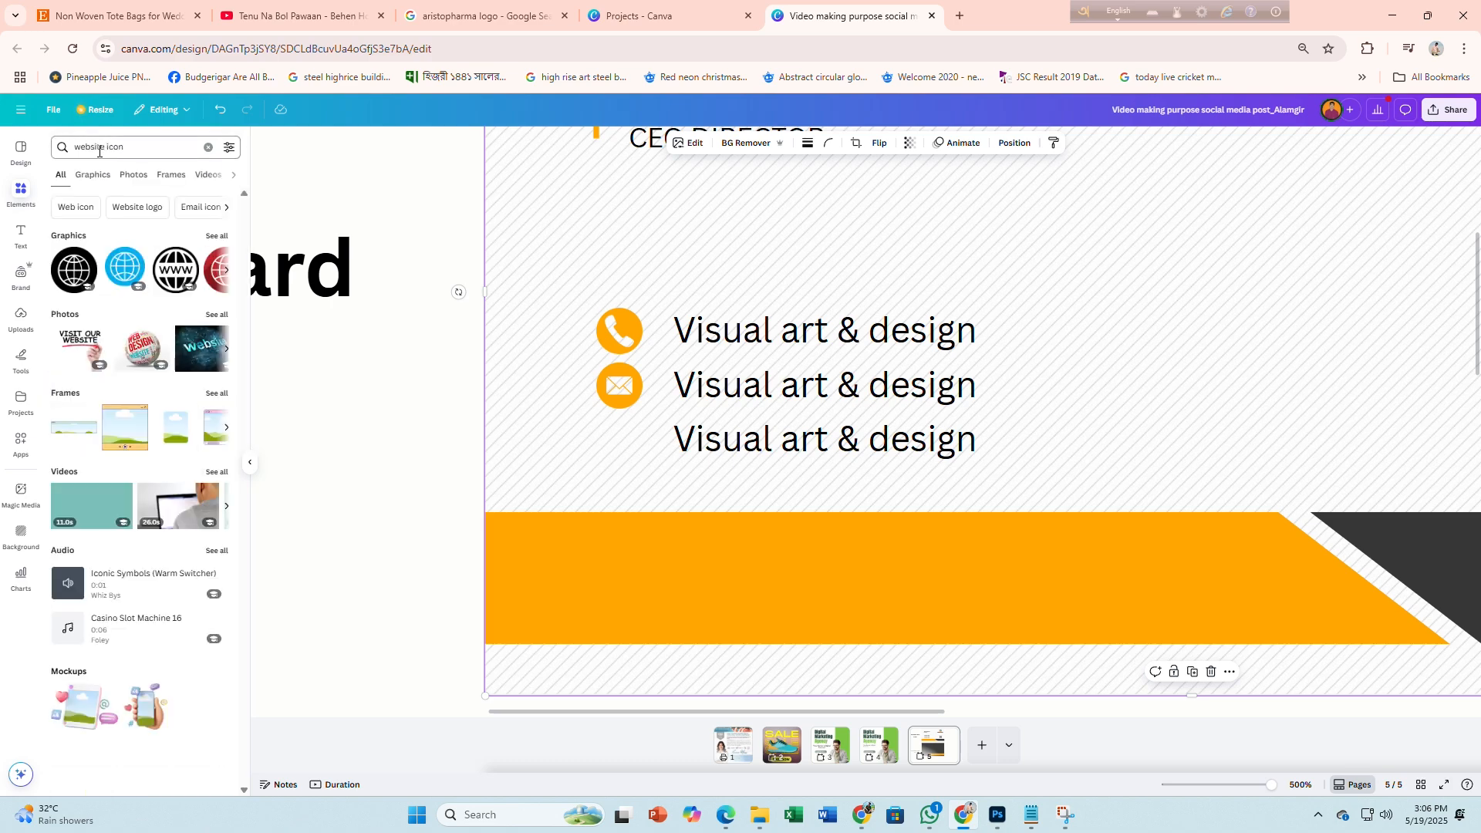
pyautogui.click(69, 273)
pyautogui.moveTo(1289, 248); pyautogui.dragTo(665, 429)
pyautogui.scroll(-5, 804, 575)
pyautogui.scroll(5, 665, 428)
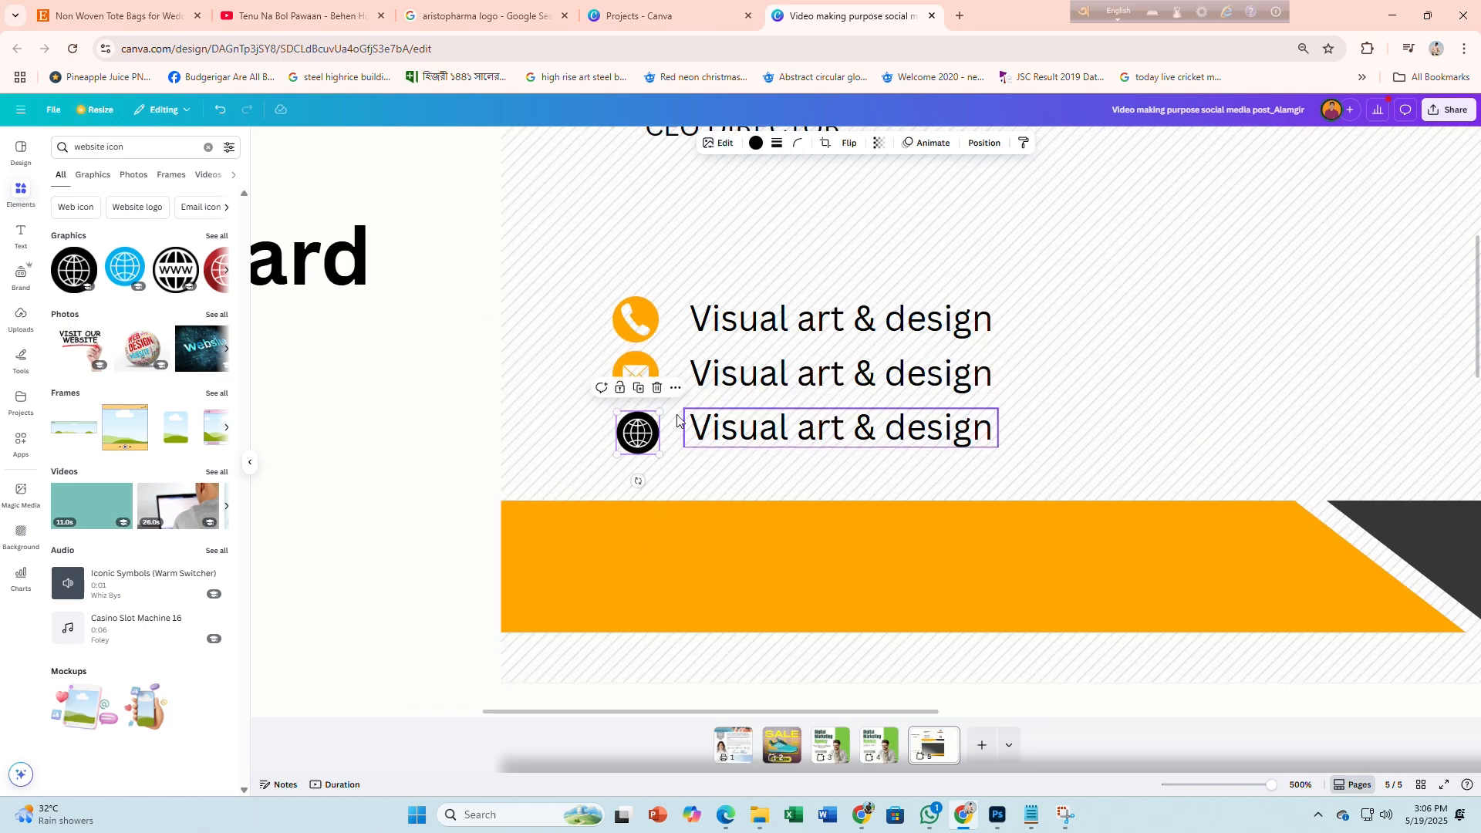
pyautogui.click(756, 145)
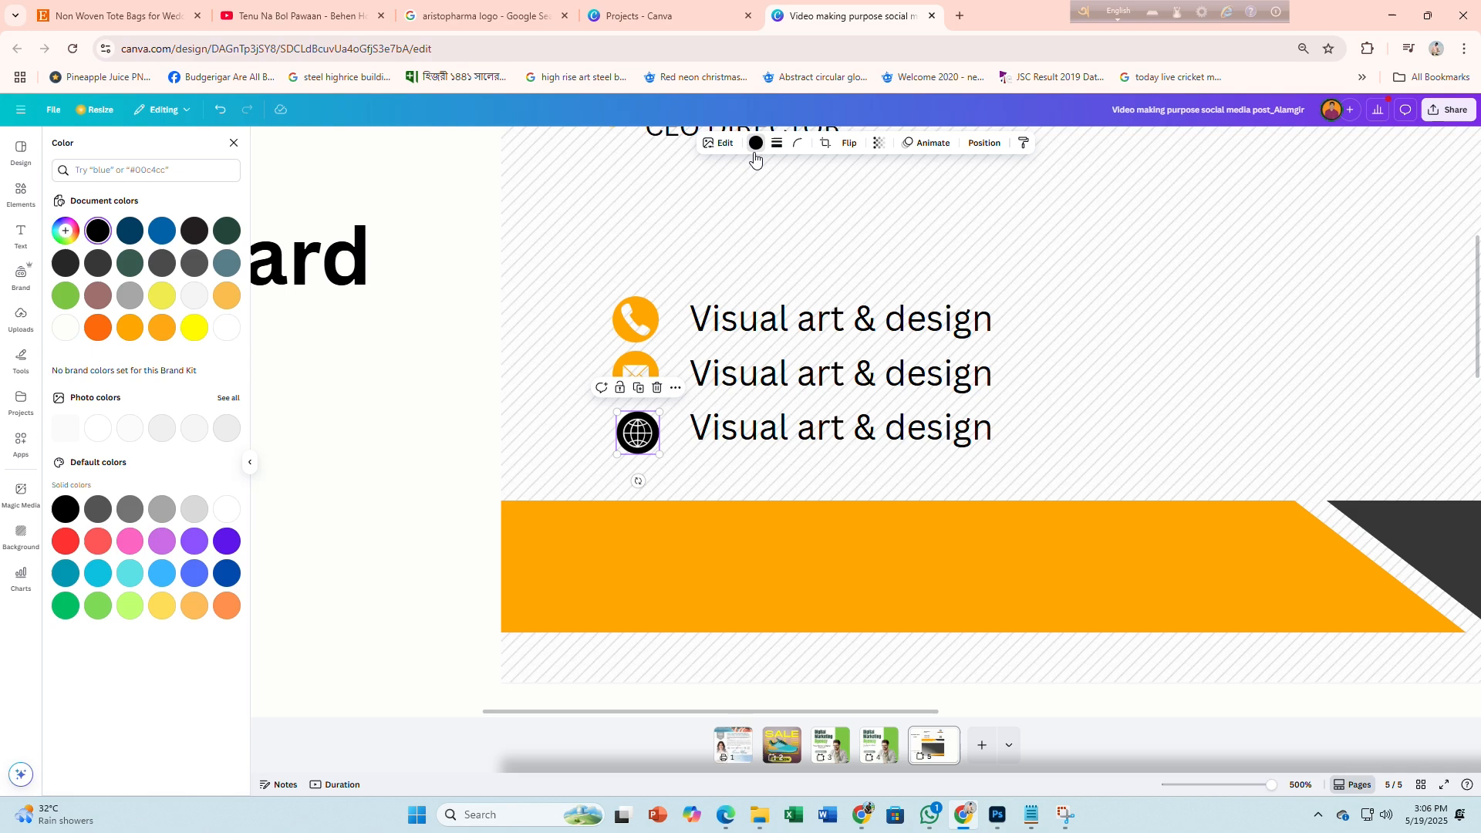
pyautogui.click(131, 328)
# Centre-align the globe, mail and phone icons in one vertical column
pyautogui.keyDown('shift'); pyautogui.click(638, 372); pyautogui.keyUp('shift')
pyautogui.keyDown('shift'); pyautogui.click(639, 319); pyautogui.keyUp('shift')
pyautogui.click(940, 144)
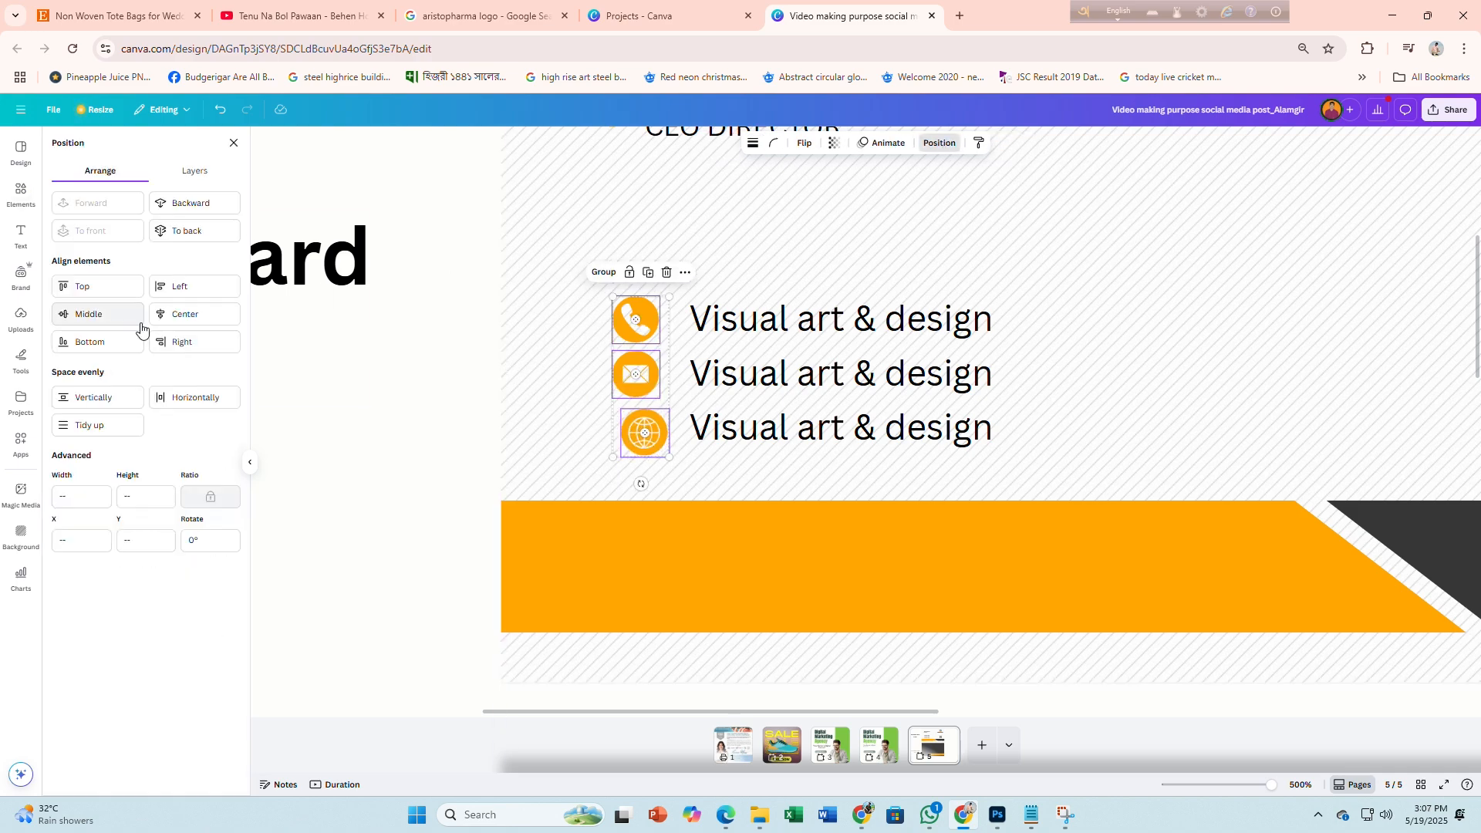
pyautogui.click(182, 314)
pyautogui.click(351, 470)
pyautogui.scroll(-3, 594, 507)
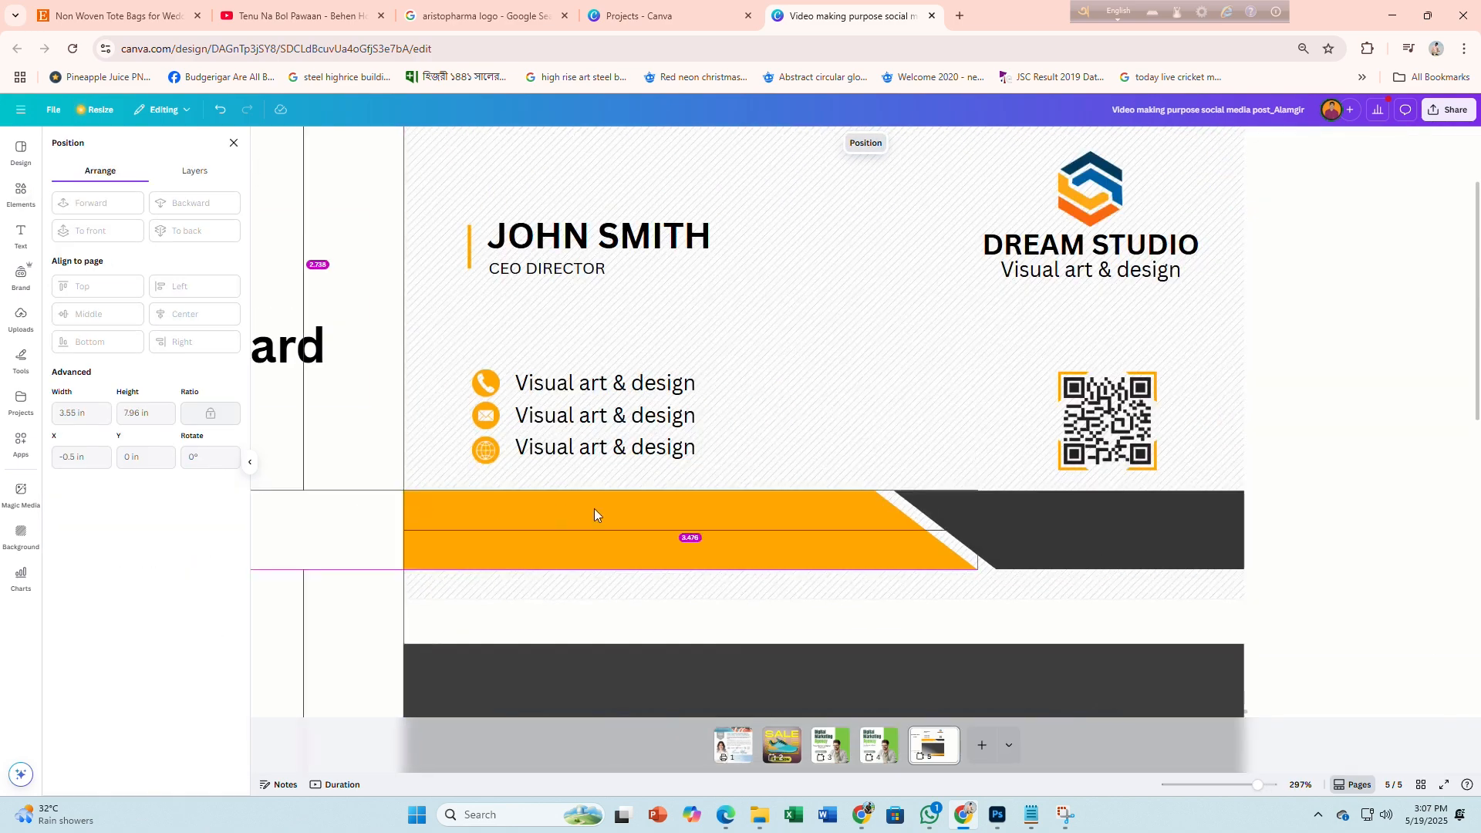
pyautogui.scroll(-2, 800, 563)
pyautogui.scroll(1, 728, 417)
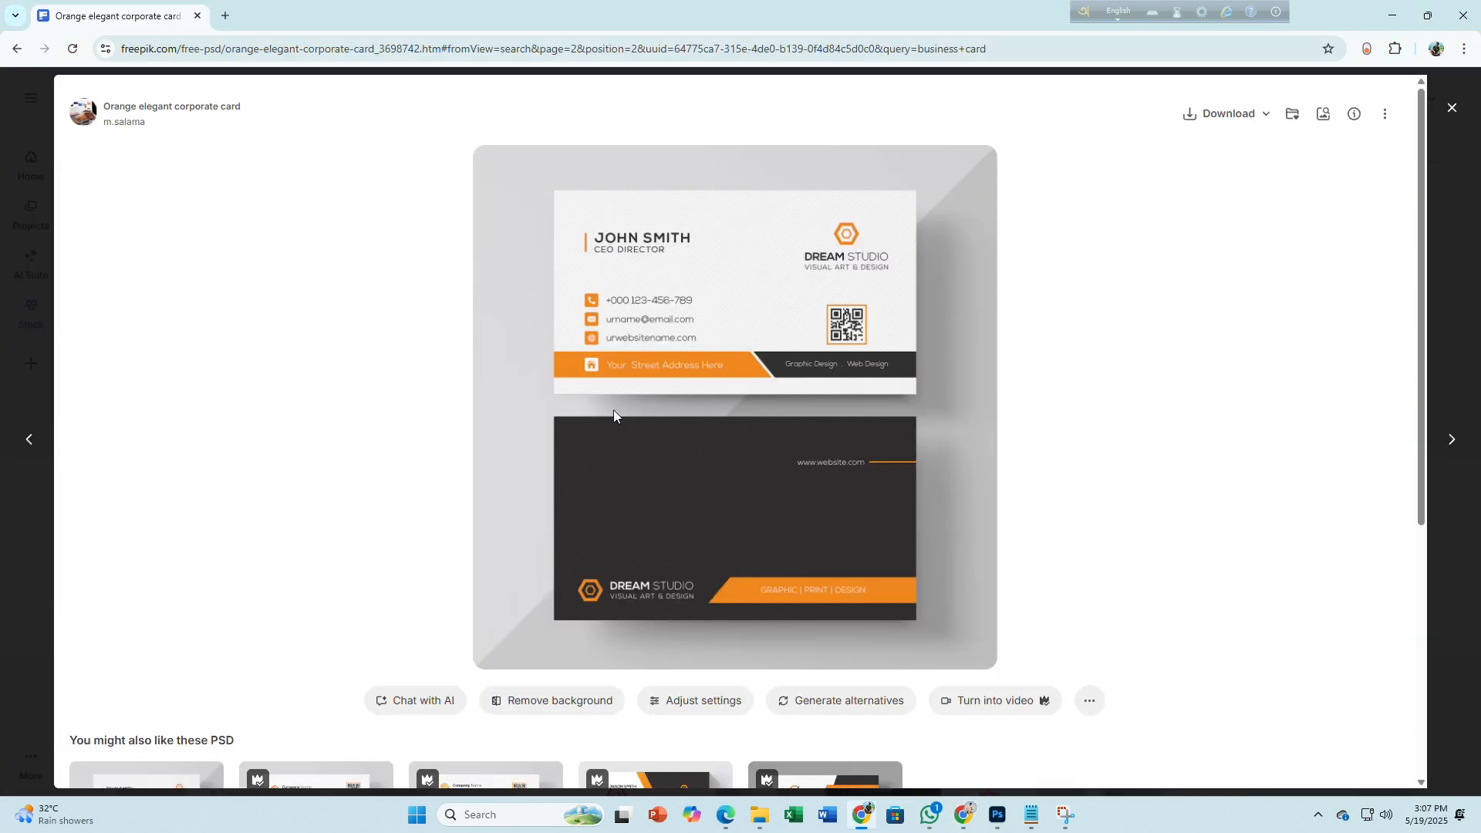
pyautogui.hotkey('alt', 'Tab')
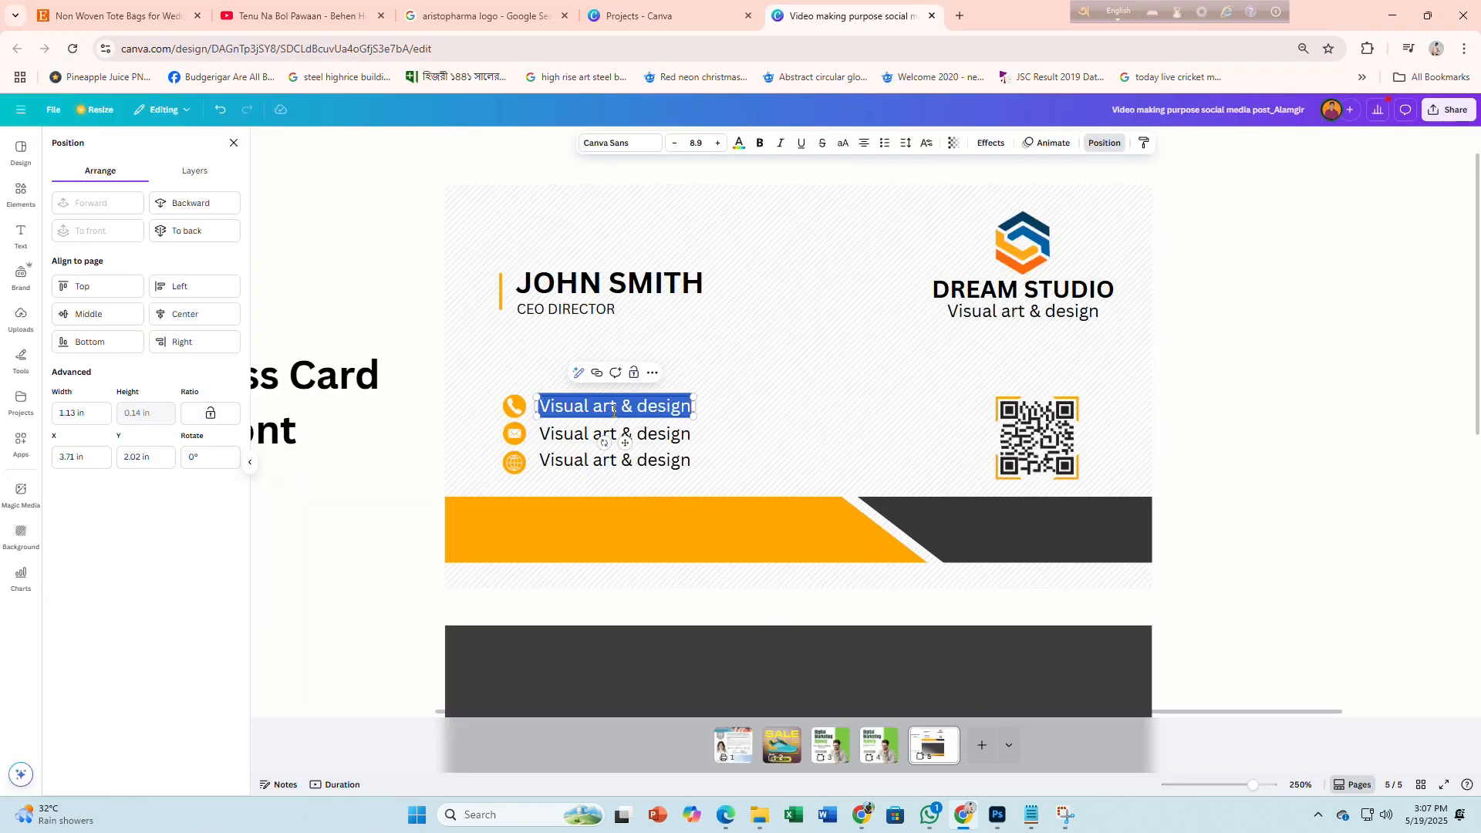
# Replace the first contact line with the phone number, one font size smaller, aligned with its icon
pyautogui.press('BackSpace')
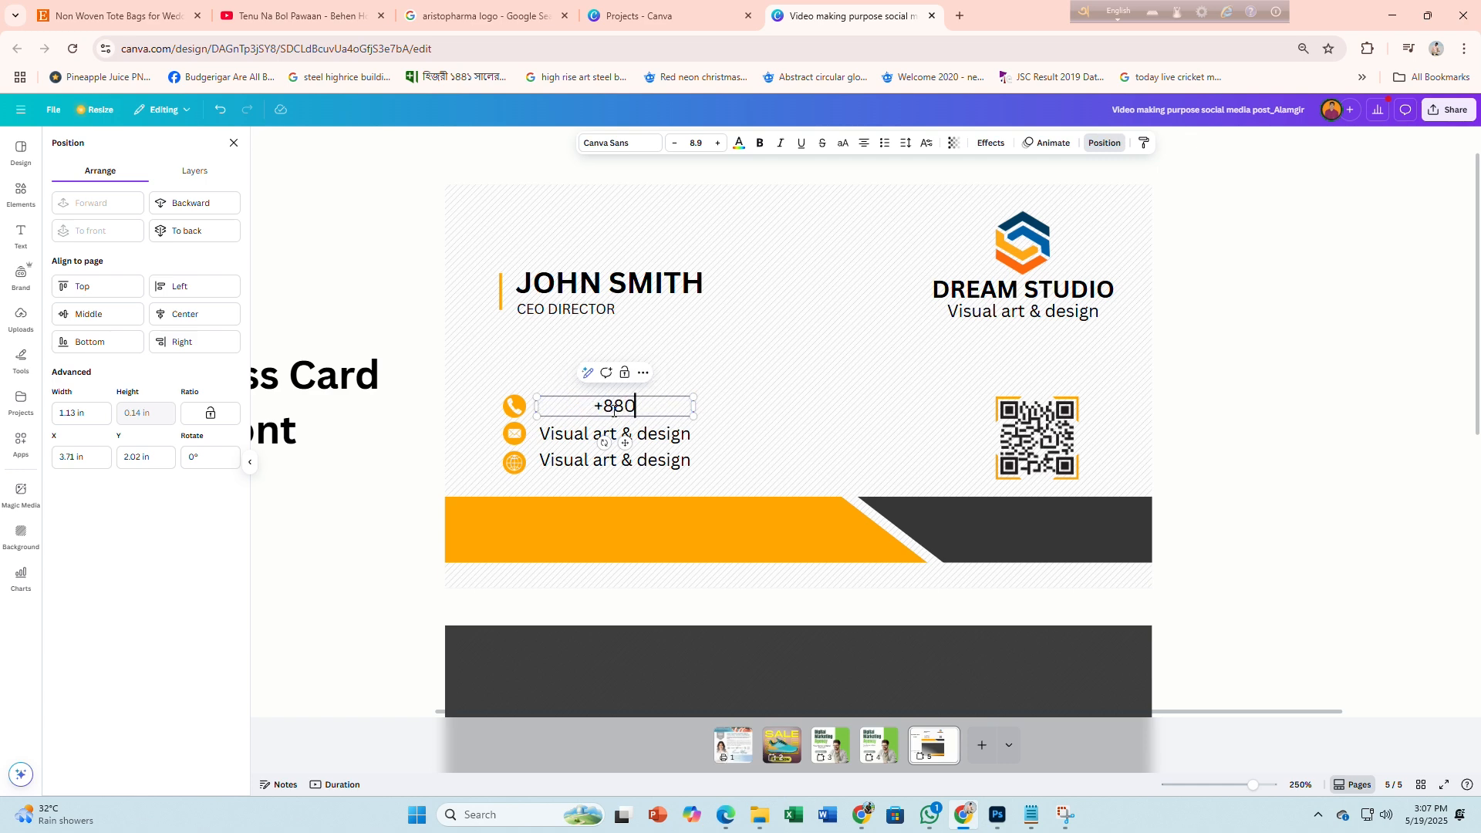
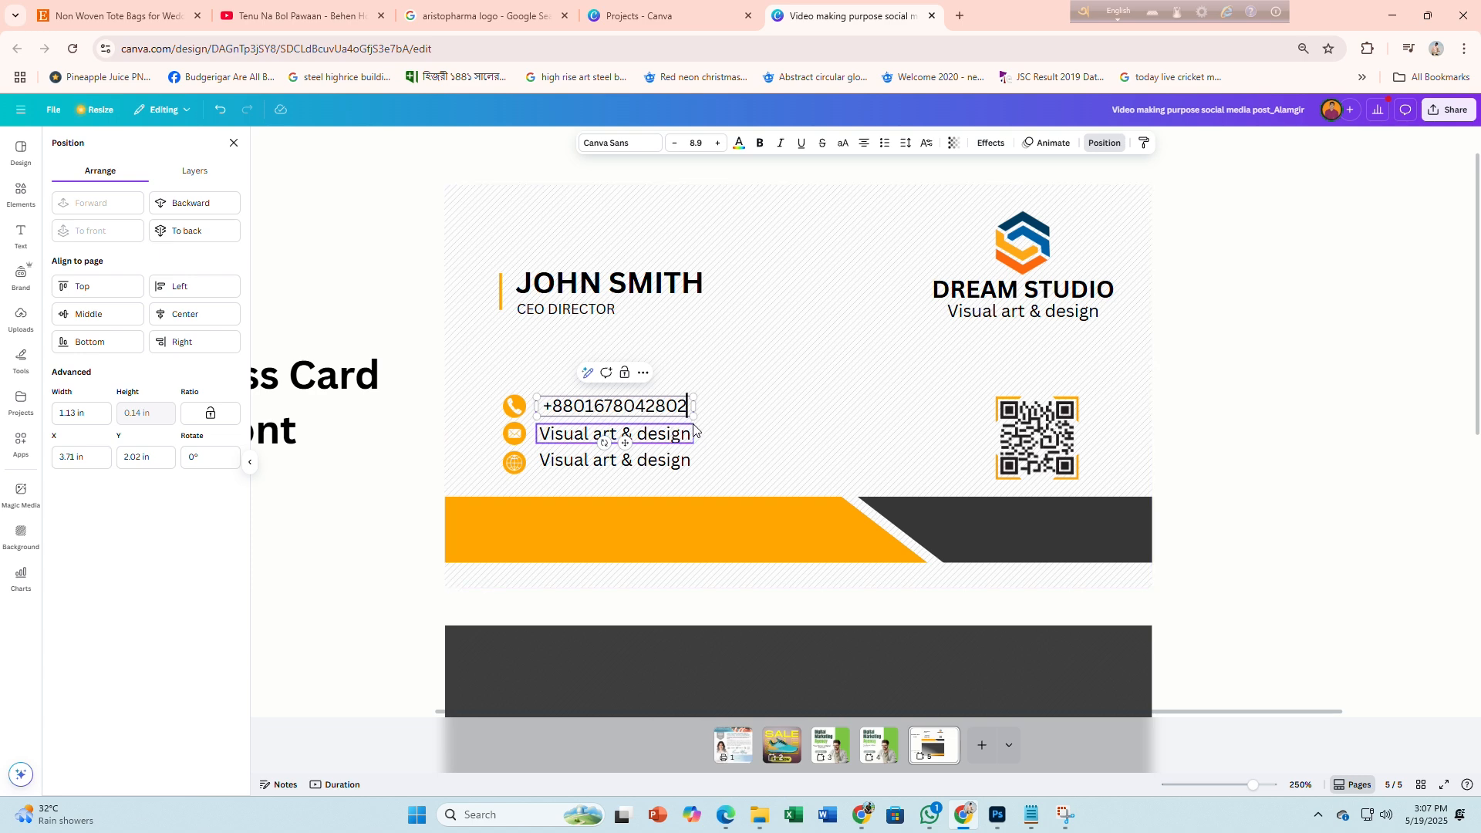
pyautogui.click(676, 149)
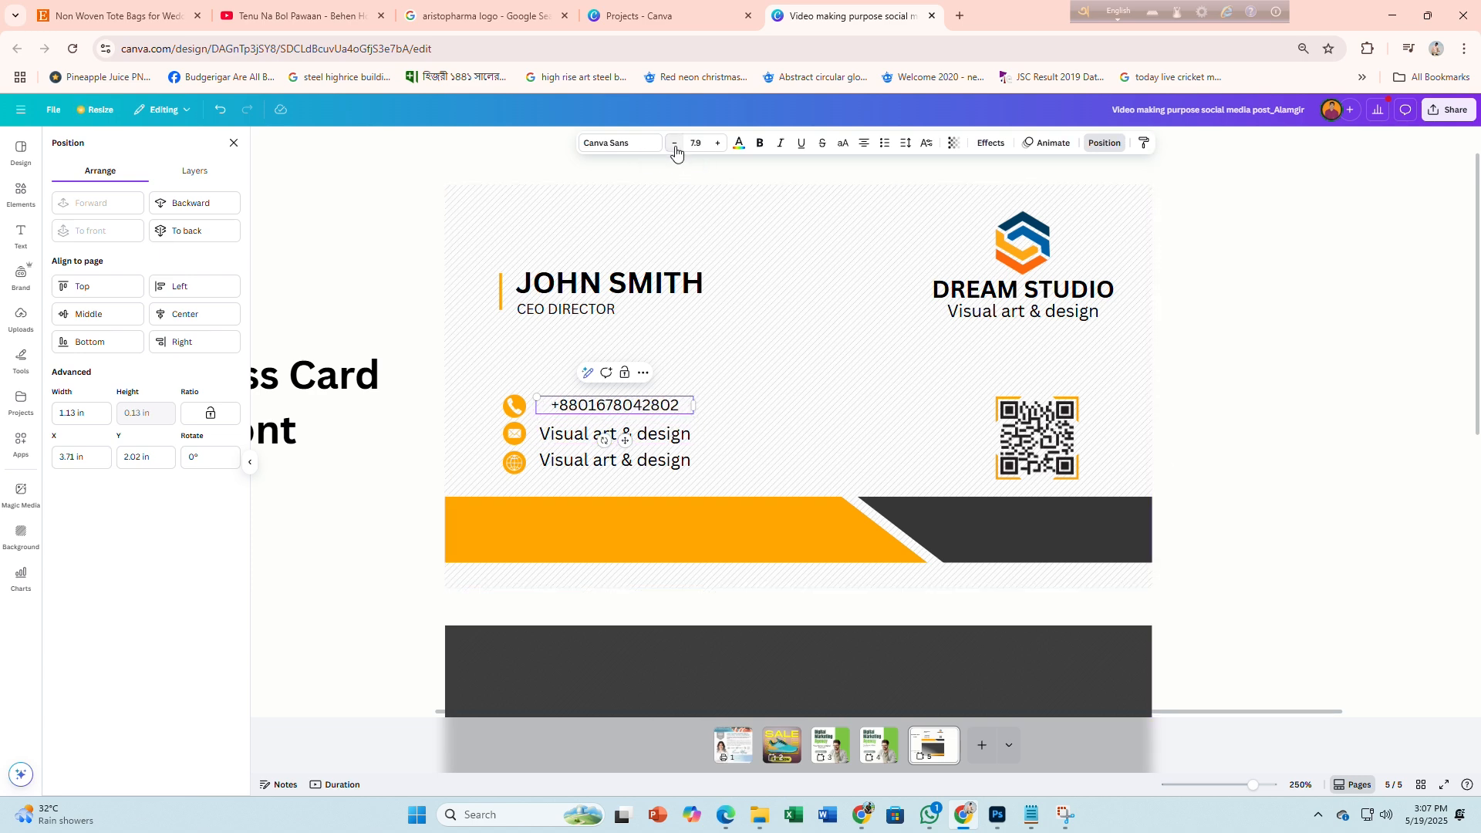
pyautogui.click(1306, 486)
pyautogui.moveTo(616, 403); pyautogui.dragTo(608, 407)
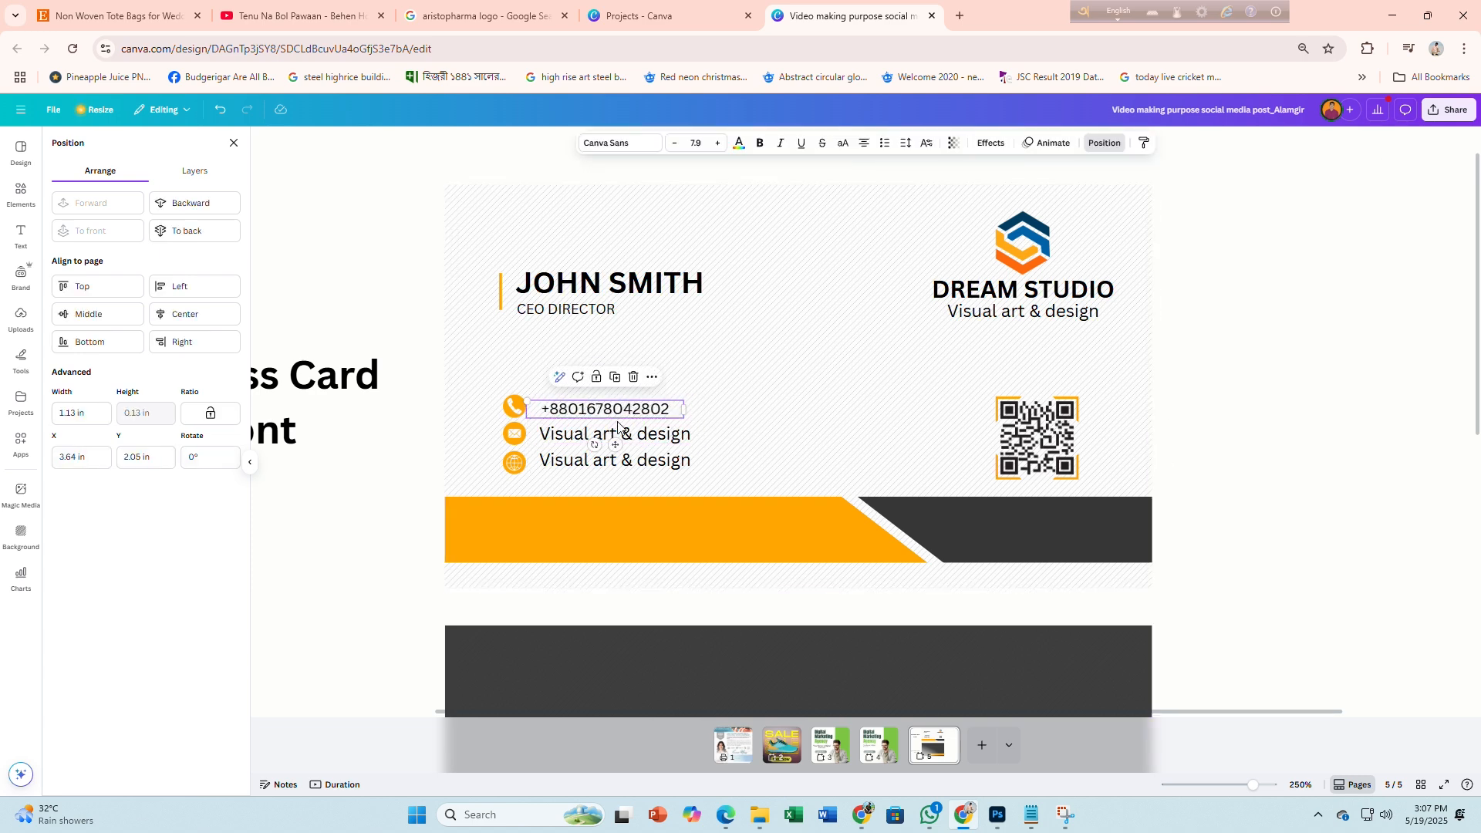
# Replace the second contact line with the e-mail address and widen its box to fit one line
pyautogui.click(612, 433)
pyautogui.doubleClick(611, 434)
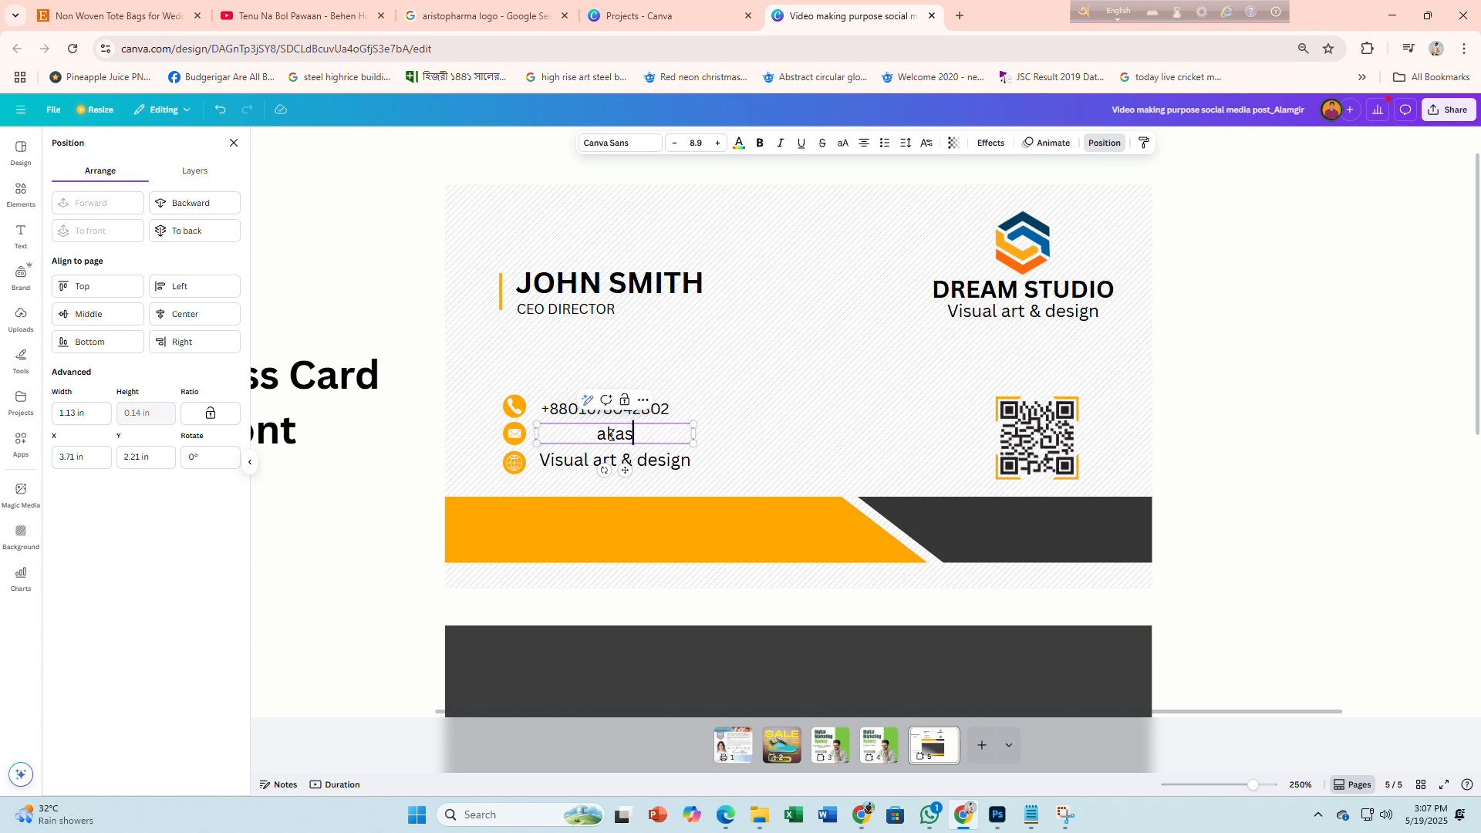
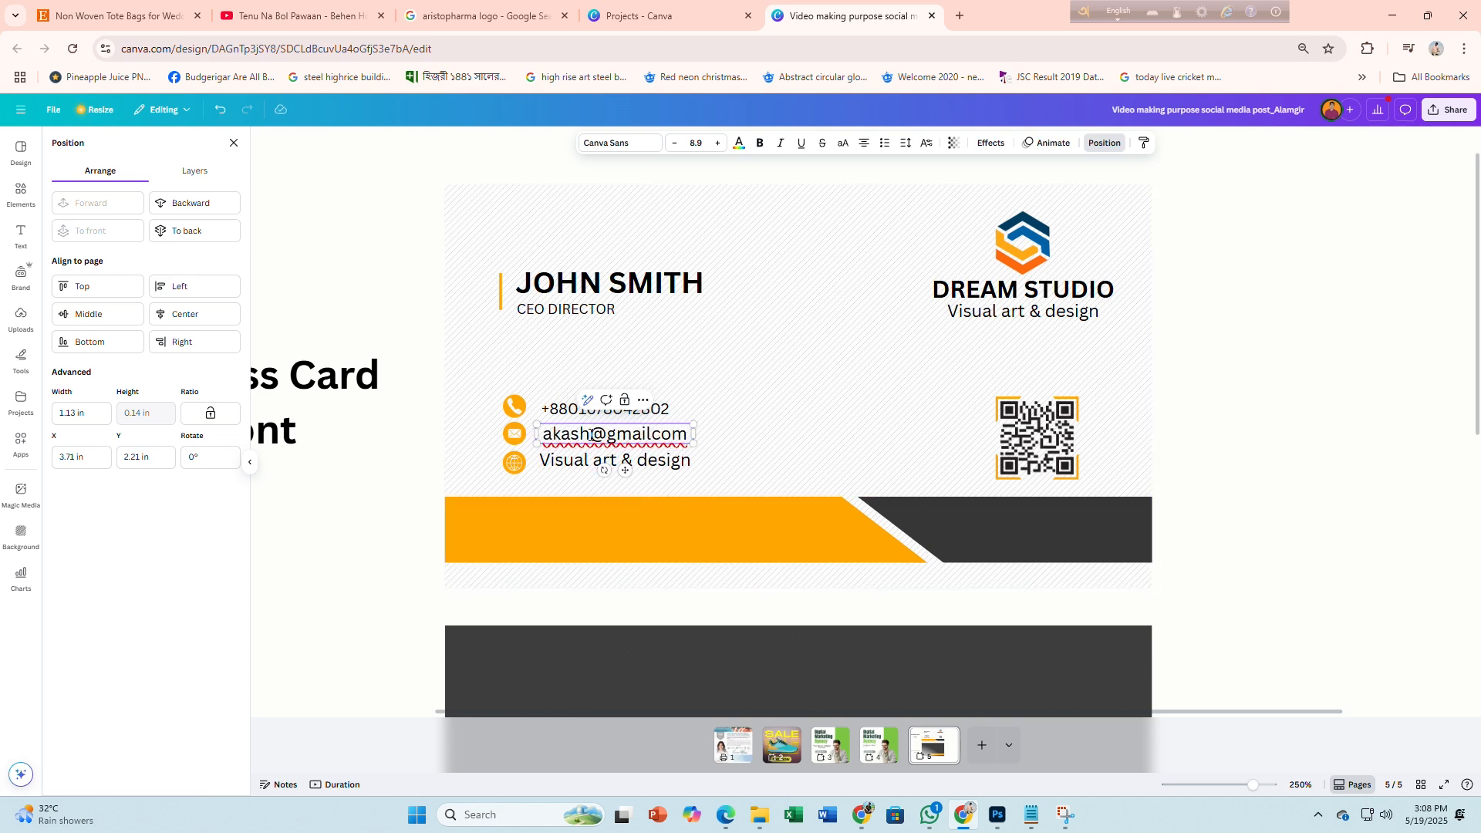
pyautogui.click(591, 436)
pyautogui.write('43')
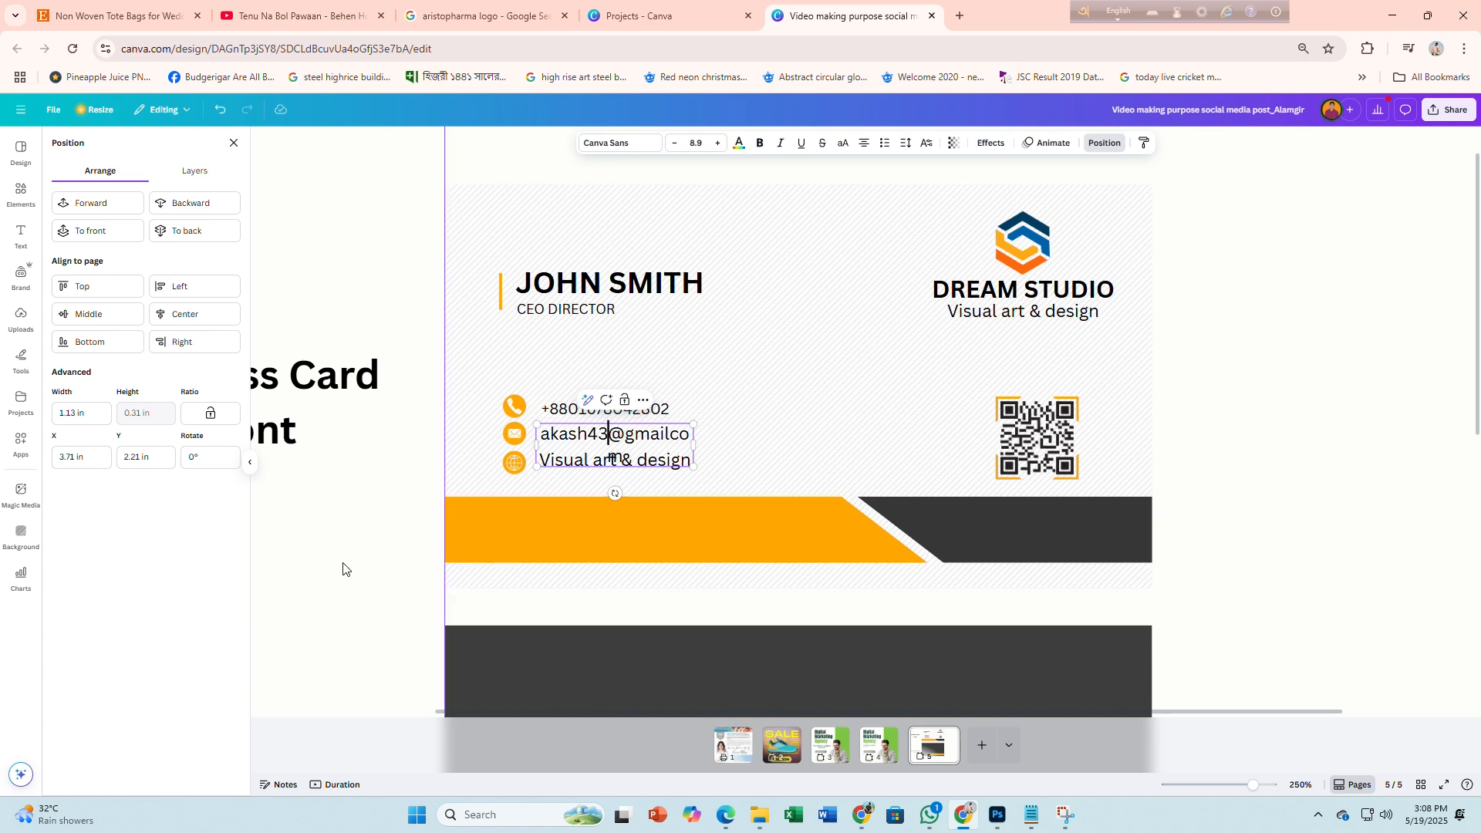
pyautogui.moveTo(697, 447); pyautogui.dragTo(708, 447)
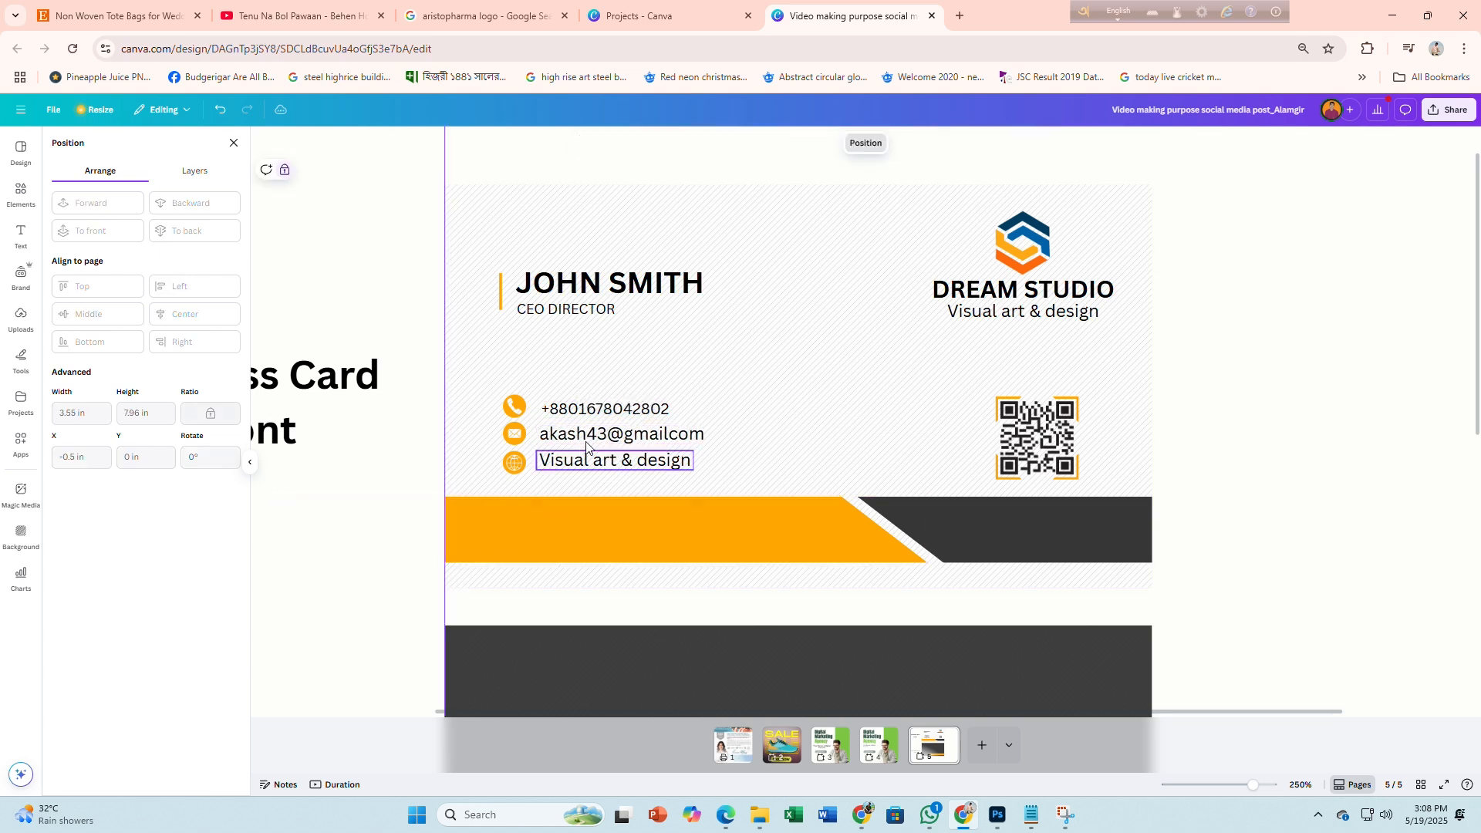
pyautogui.click(373, 529)
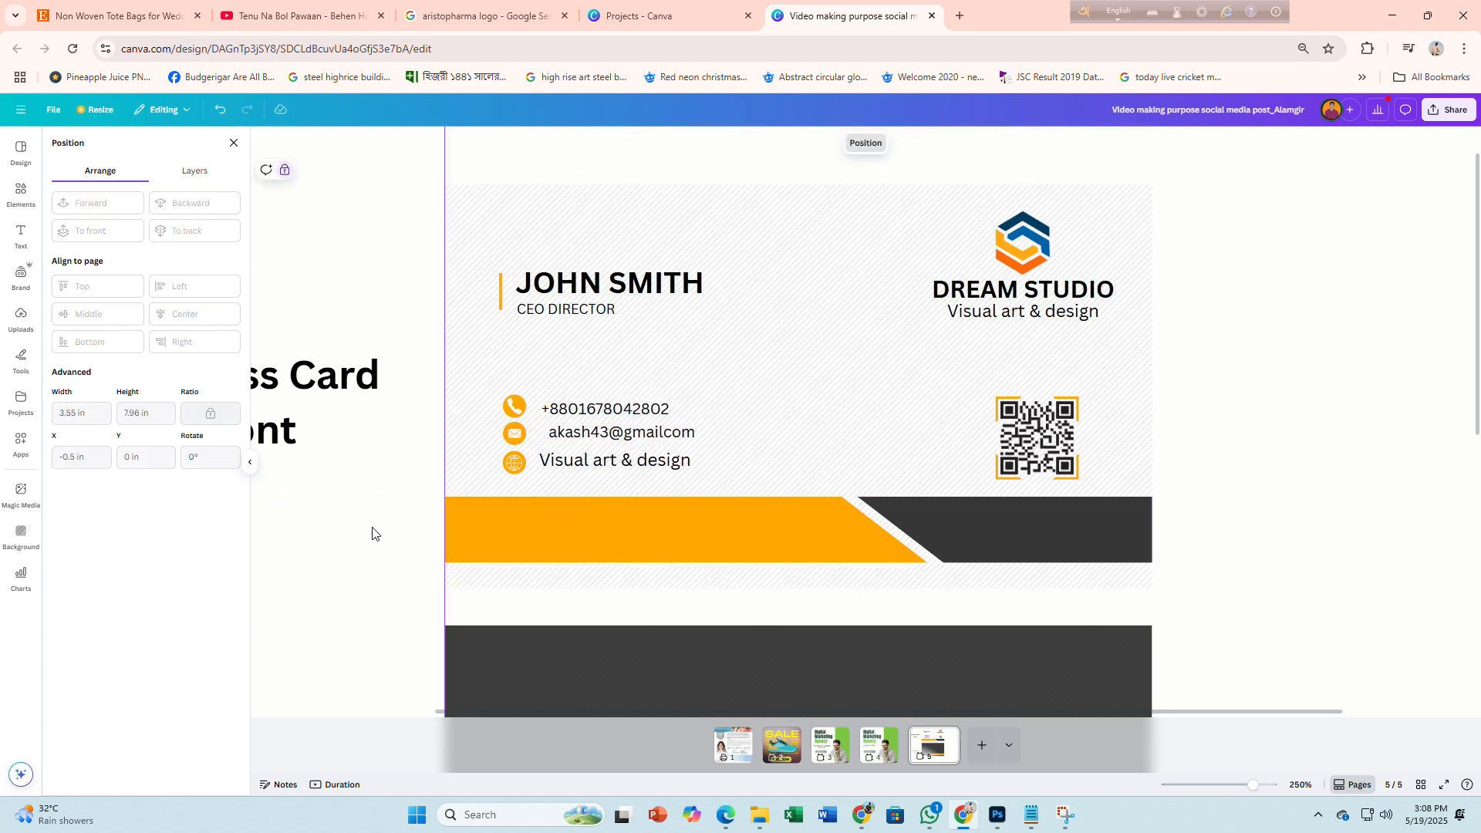
pyautogui.click(594, 466)
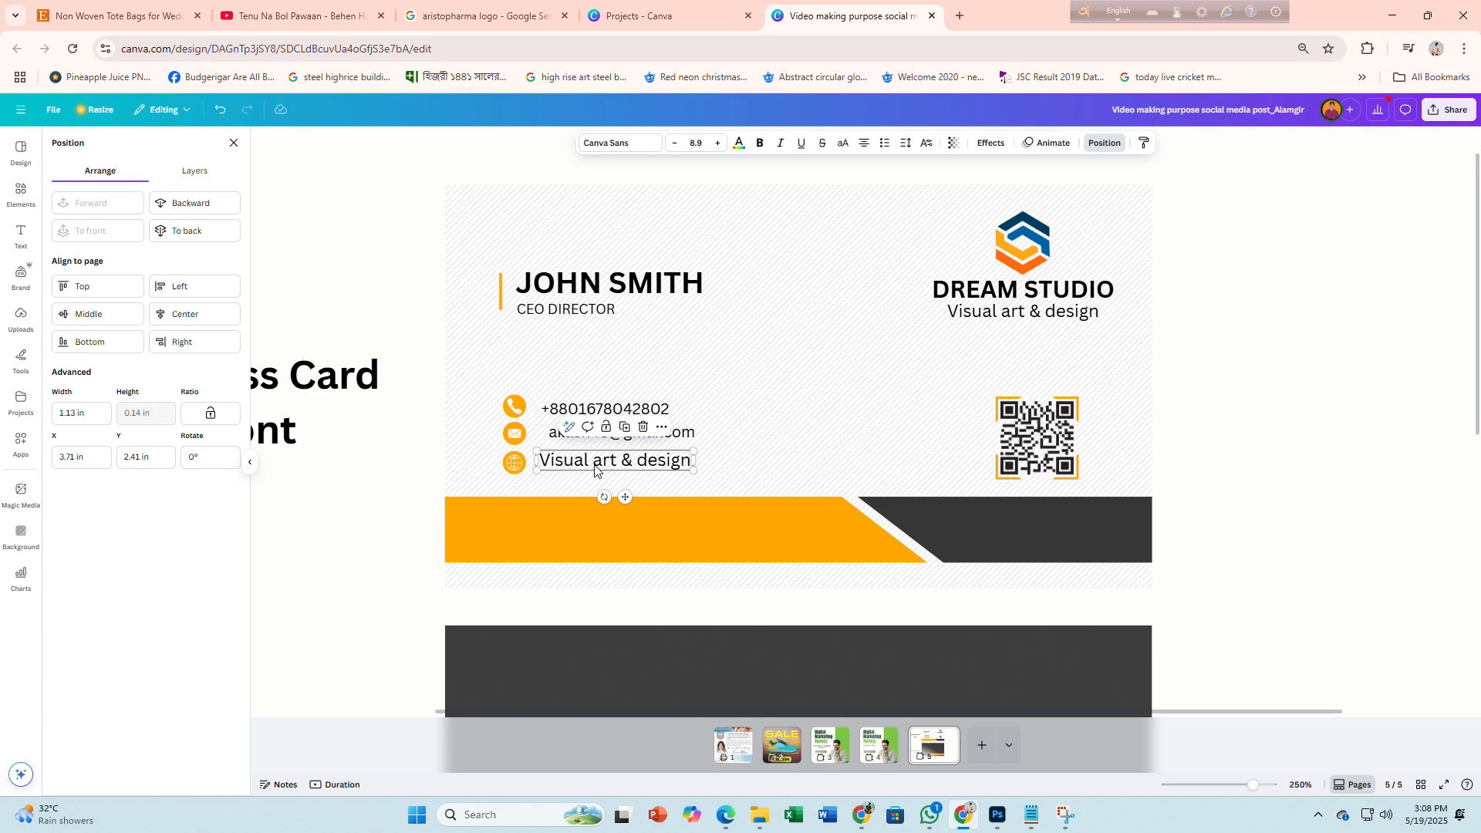
pyautogui.doubleClick(594, 467)
pyautogui.write('W')
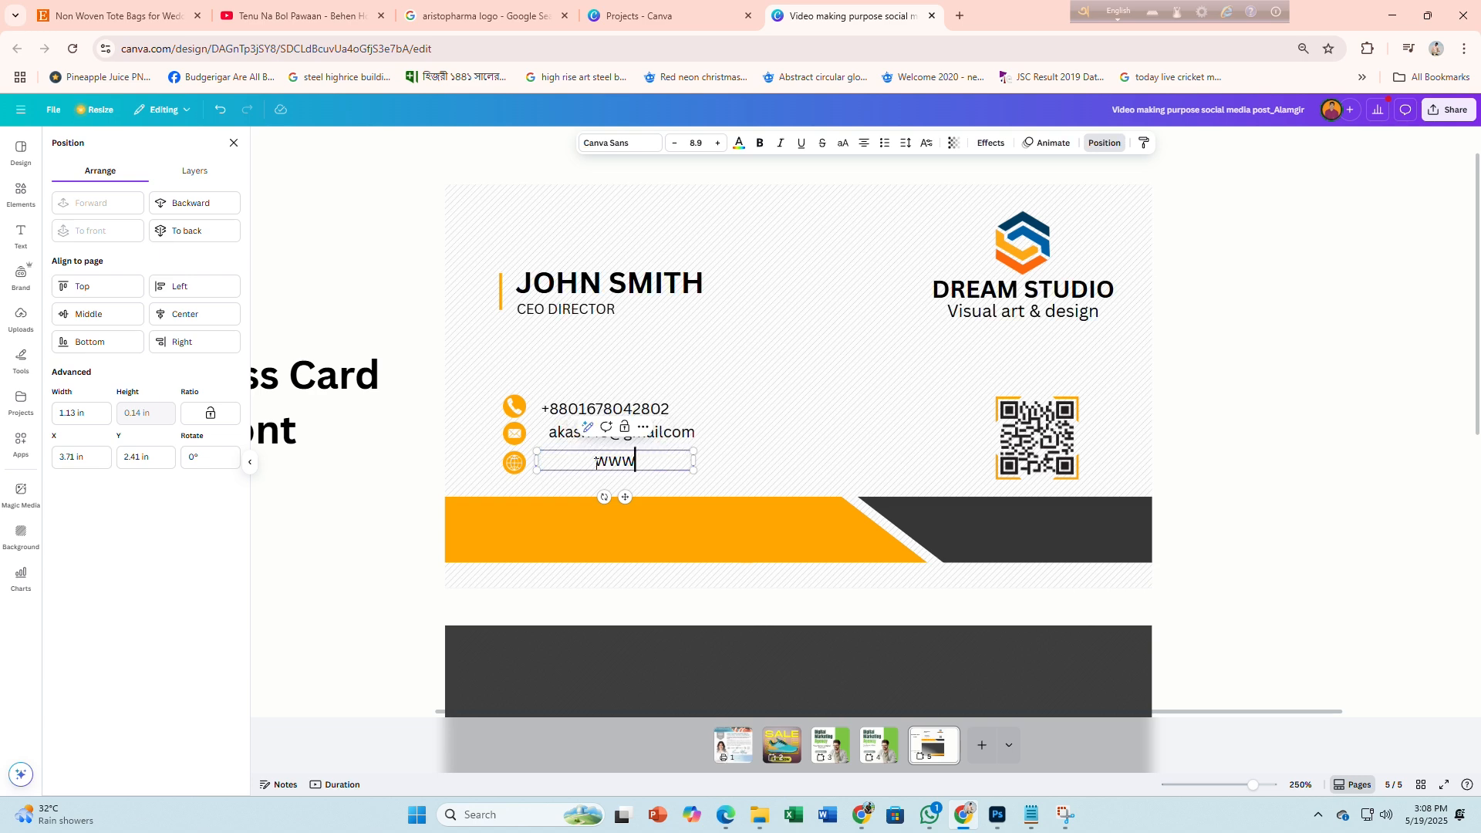
pyautogui.write('ww.website')
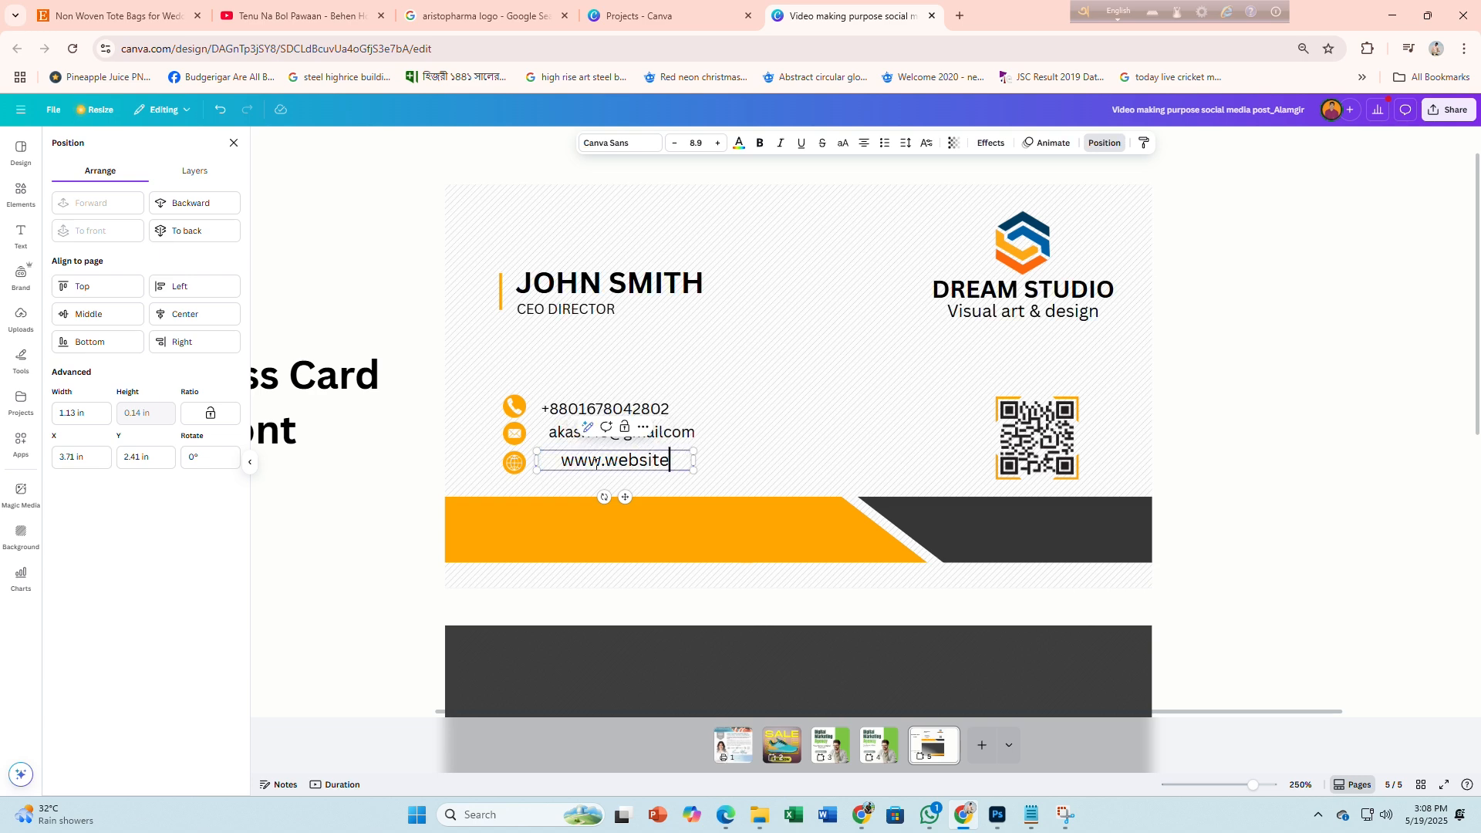
pyautogui.write('.com')
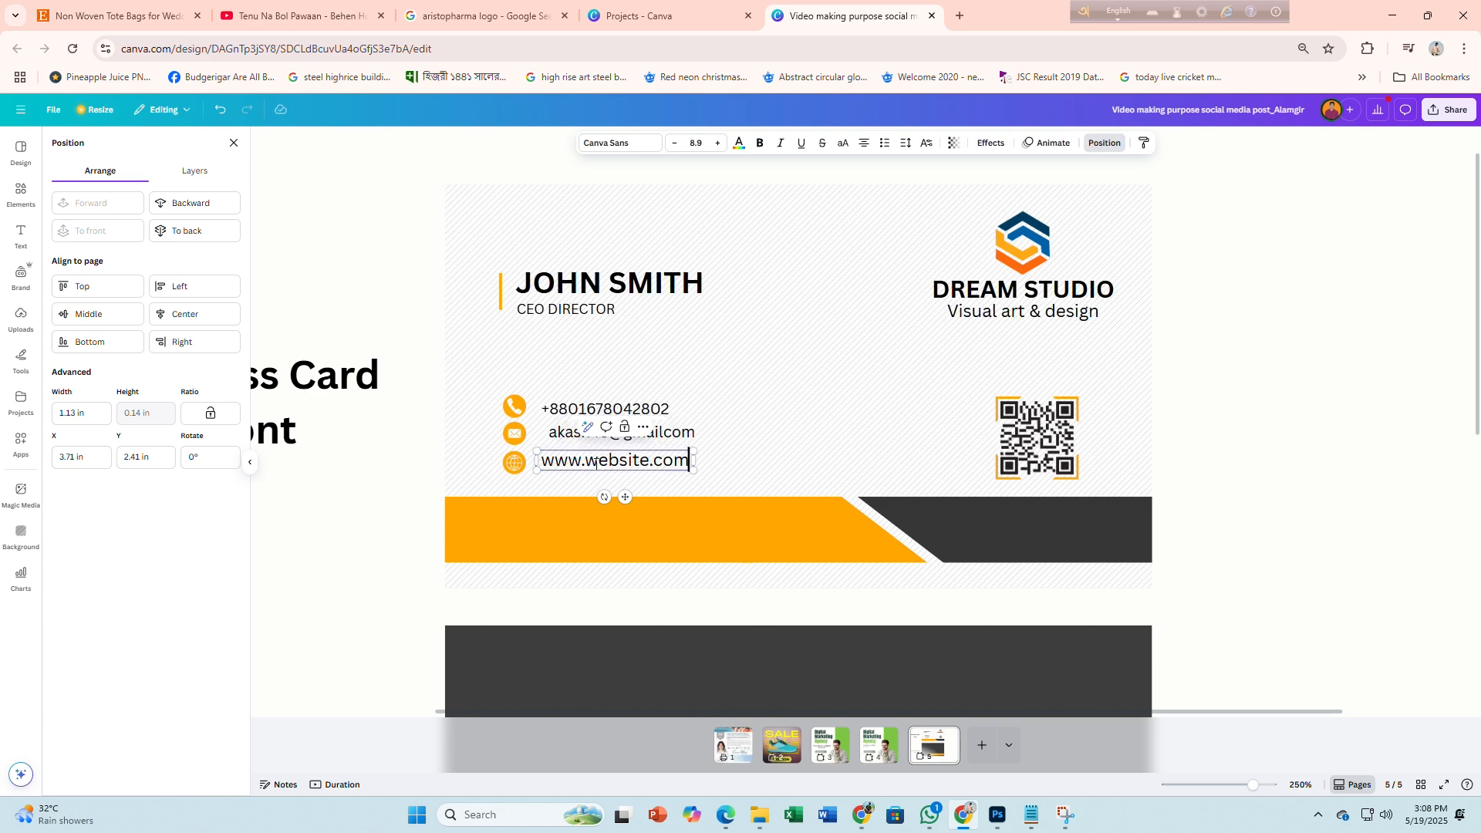
pyautogui.click(674, 143)
pyautogui.click(404, 513)
pyautogui.click(574, 432)
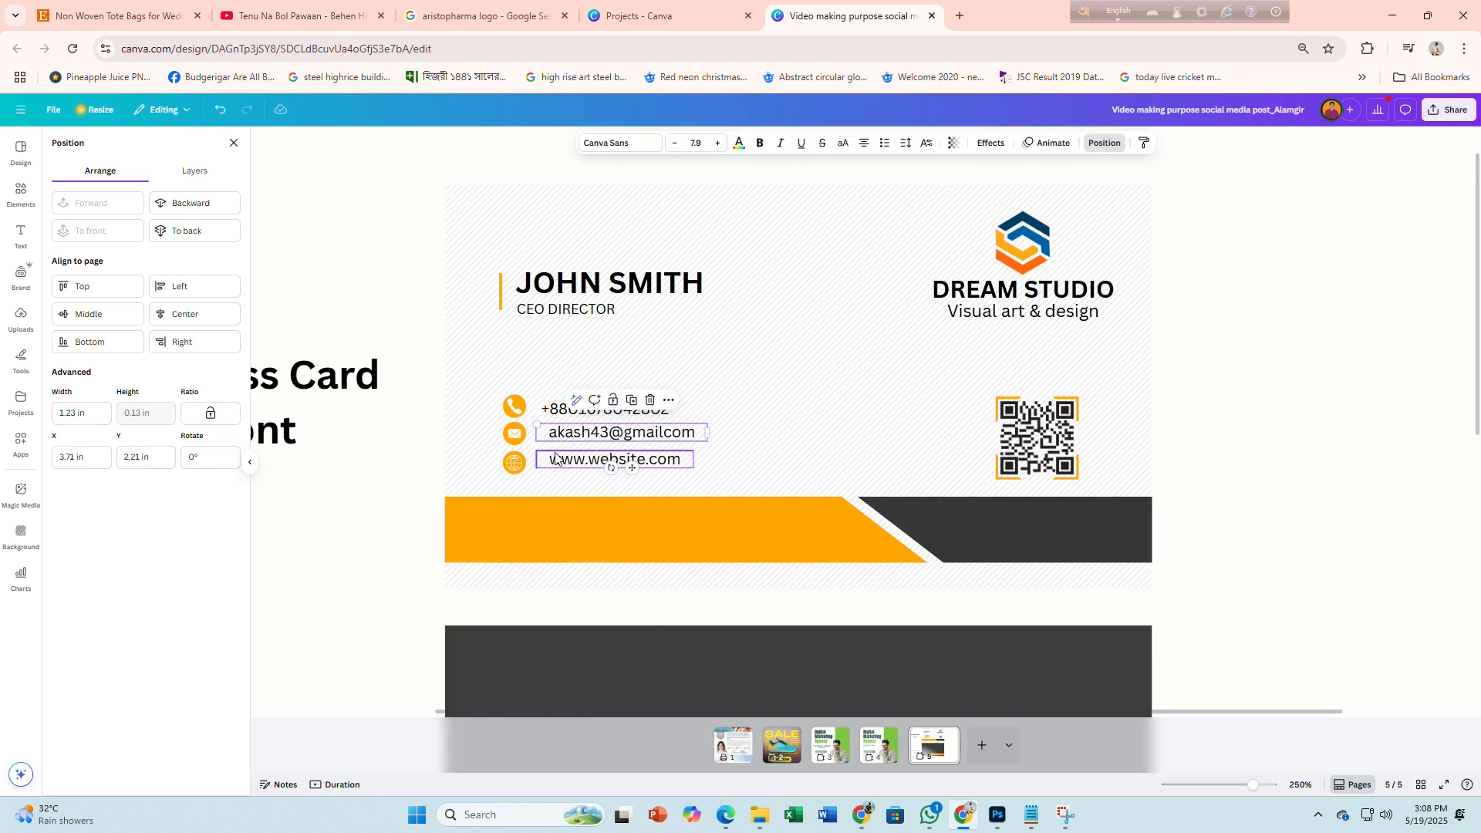
pyautogui.moveTo(573, 431); pyautogui.dragTo(575, 461)
# Middle-align the website text vertically with its globe icon
pyautogui.keyDown('shift'); pyautogui.click(514, 462); pyautogui.keyUp('shift')
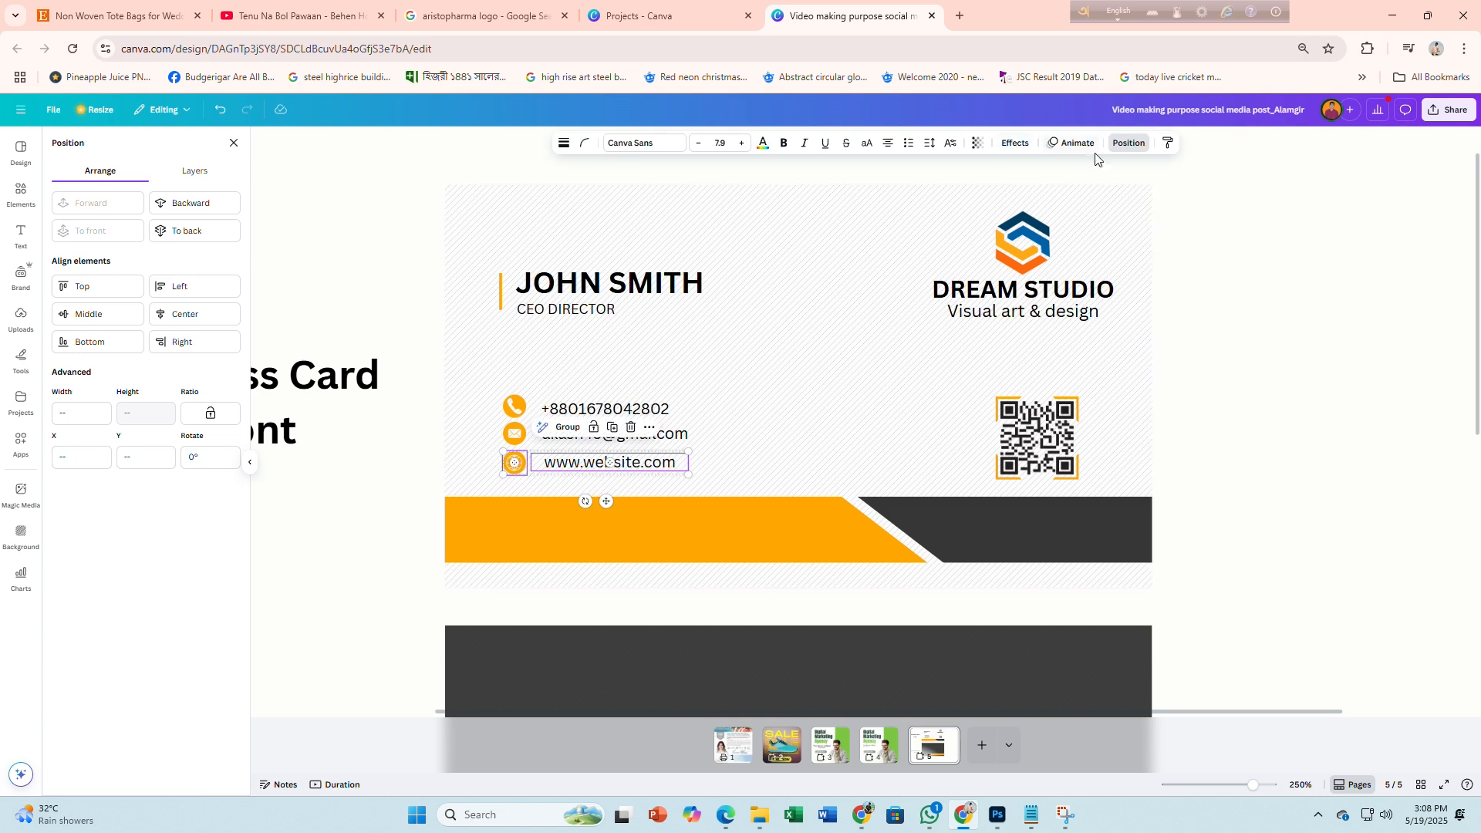
pyautogui.click(1128, 142)
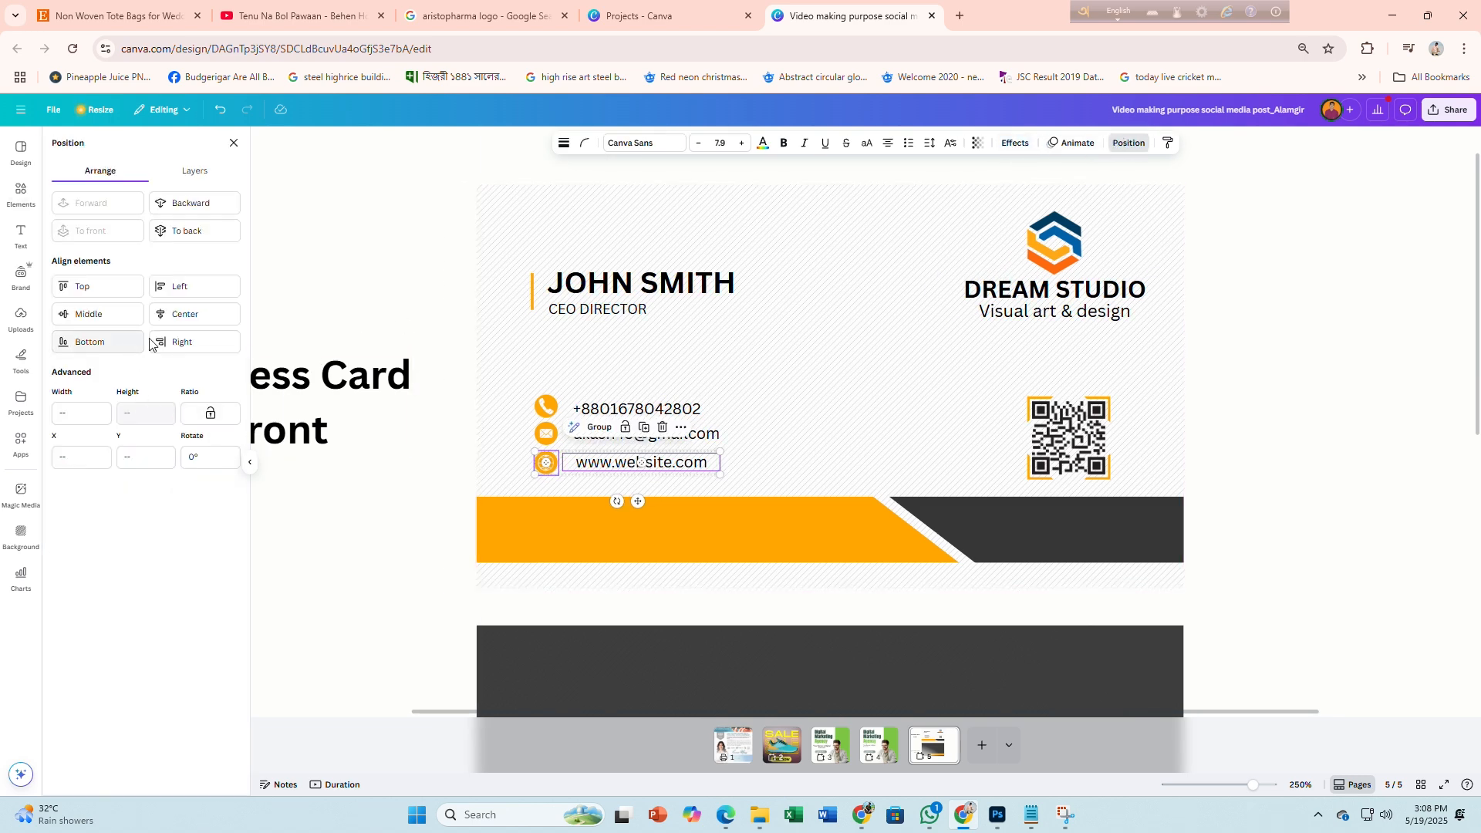
pyautogui.click(105, 315)
# Select the e-mail and phone rows with their icons, then compare with the Freepik reference card
pyautogui.click(544, 435)
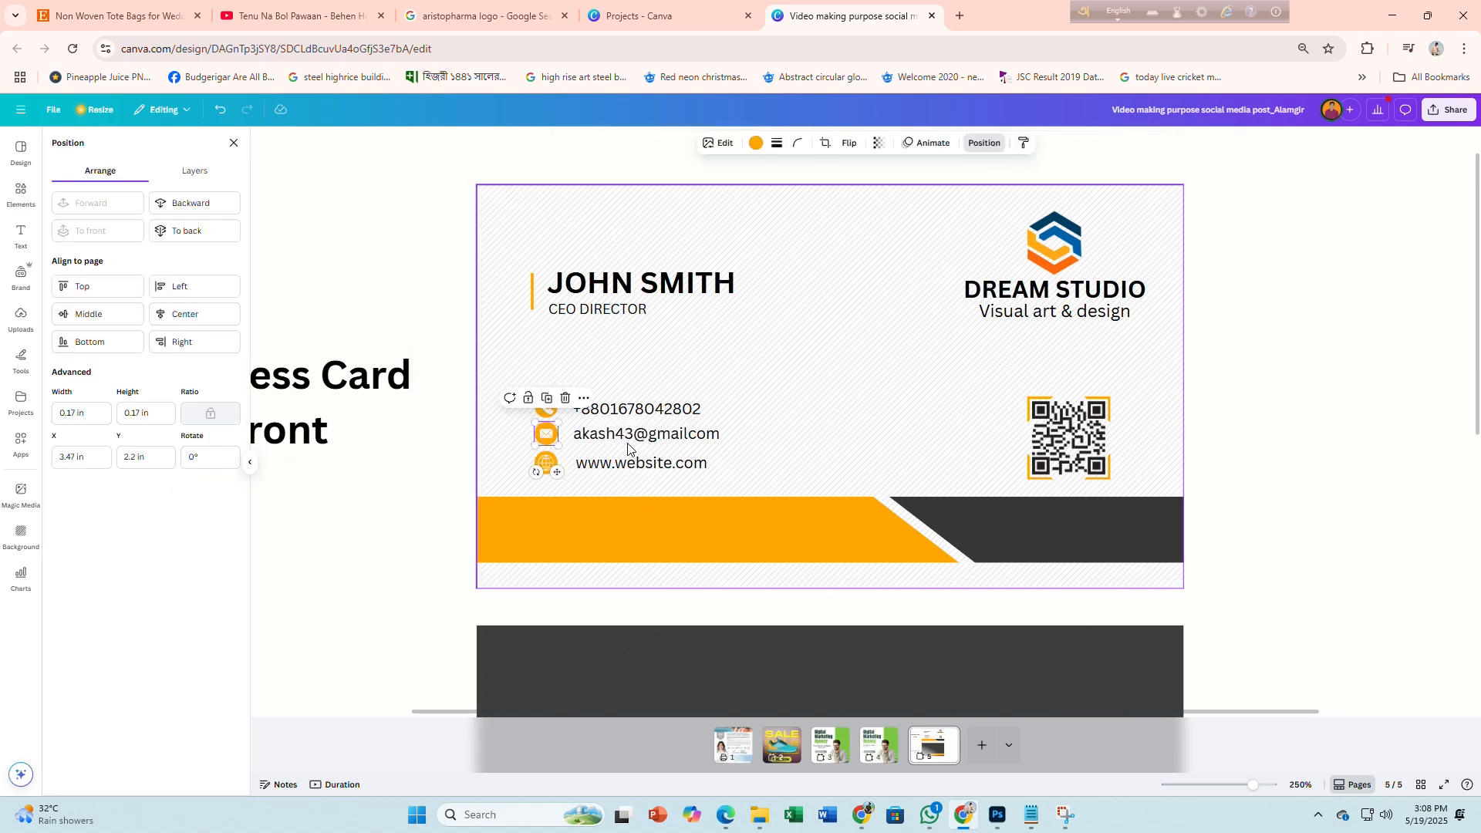
pyautogui.keyDown('shift'); pyautogui.click(627, 439); pyautogui.keyUp('shift')
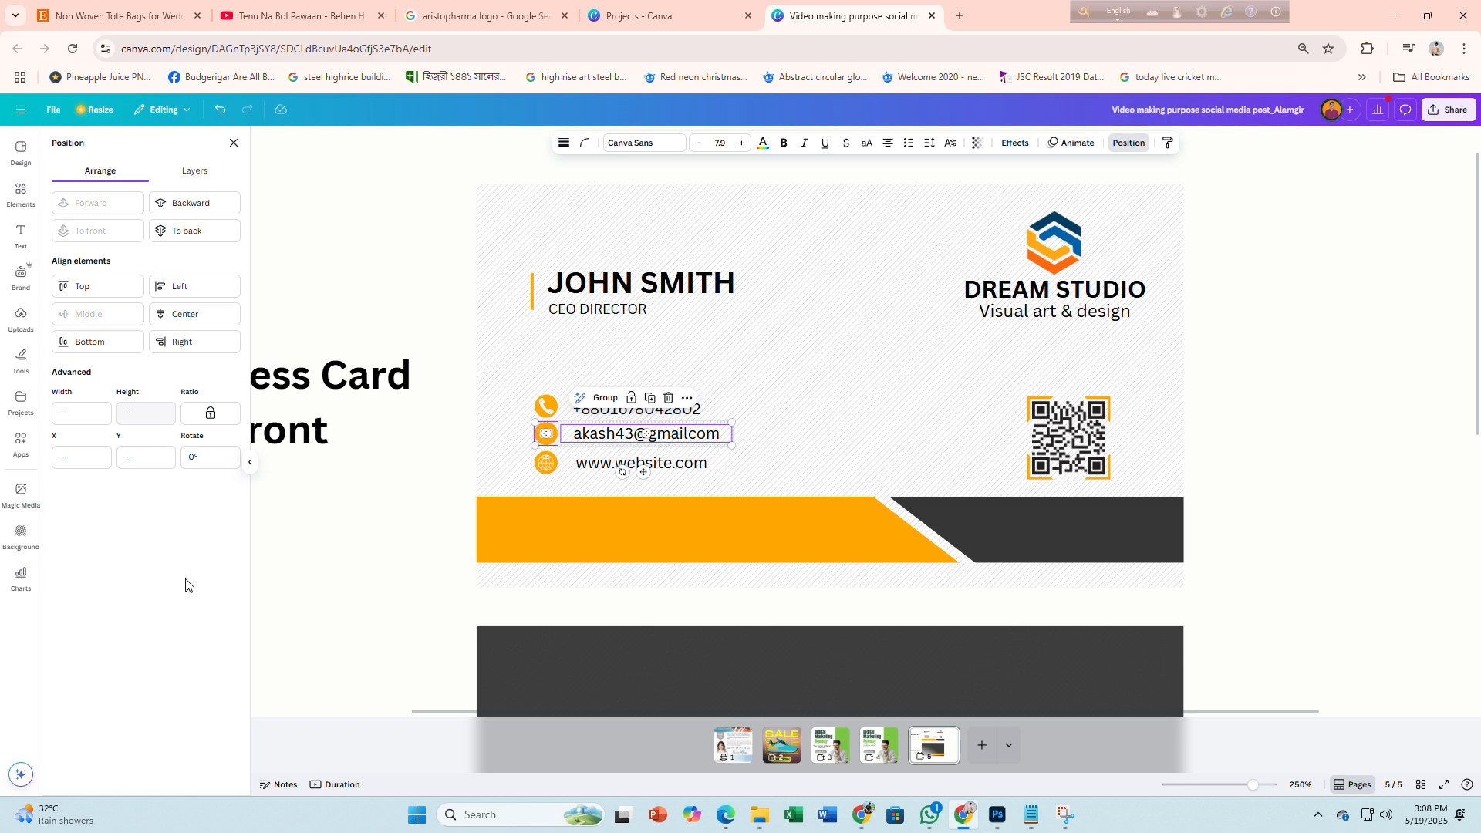
pyautogui.press('Escape')
pyautogui.click(544, 435)
pyautogui.keyDown('shift'); pyautogui.click(626, 436); pyautogui.keyUp('shift')
pyautogui.click(547, 406)
pyautogui.keyDown('shift'); pyautogui.click(625, 407); pyautogui.keyUp('shift')
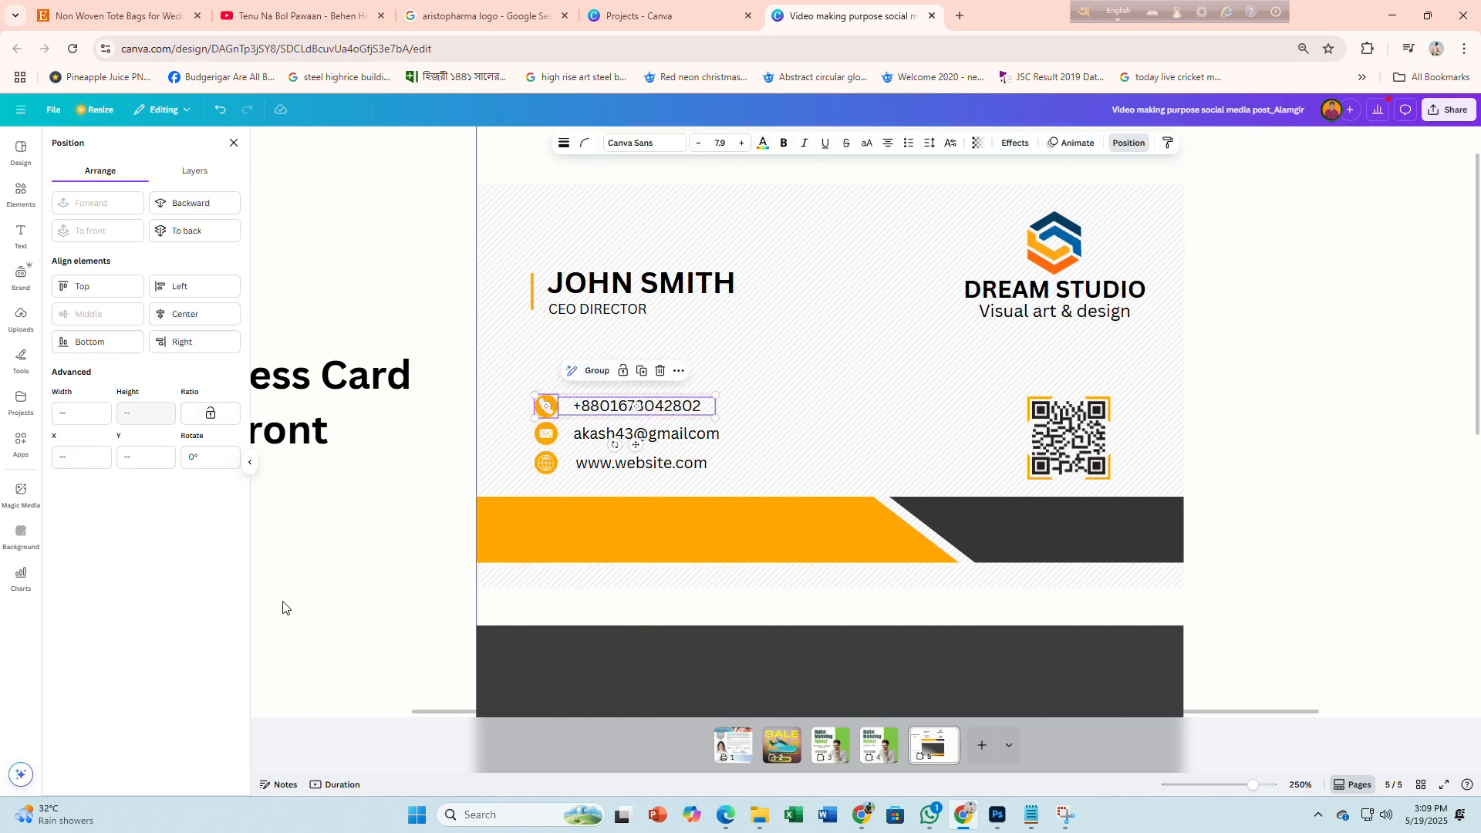
pyautogui.click(333, 606)
pyautogui.hotkey('alt', 'Tab')
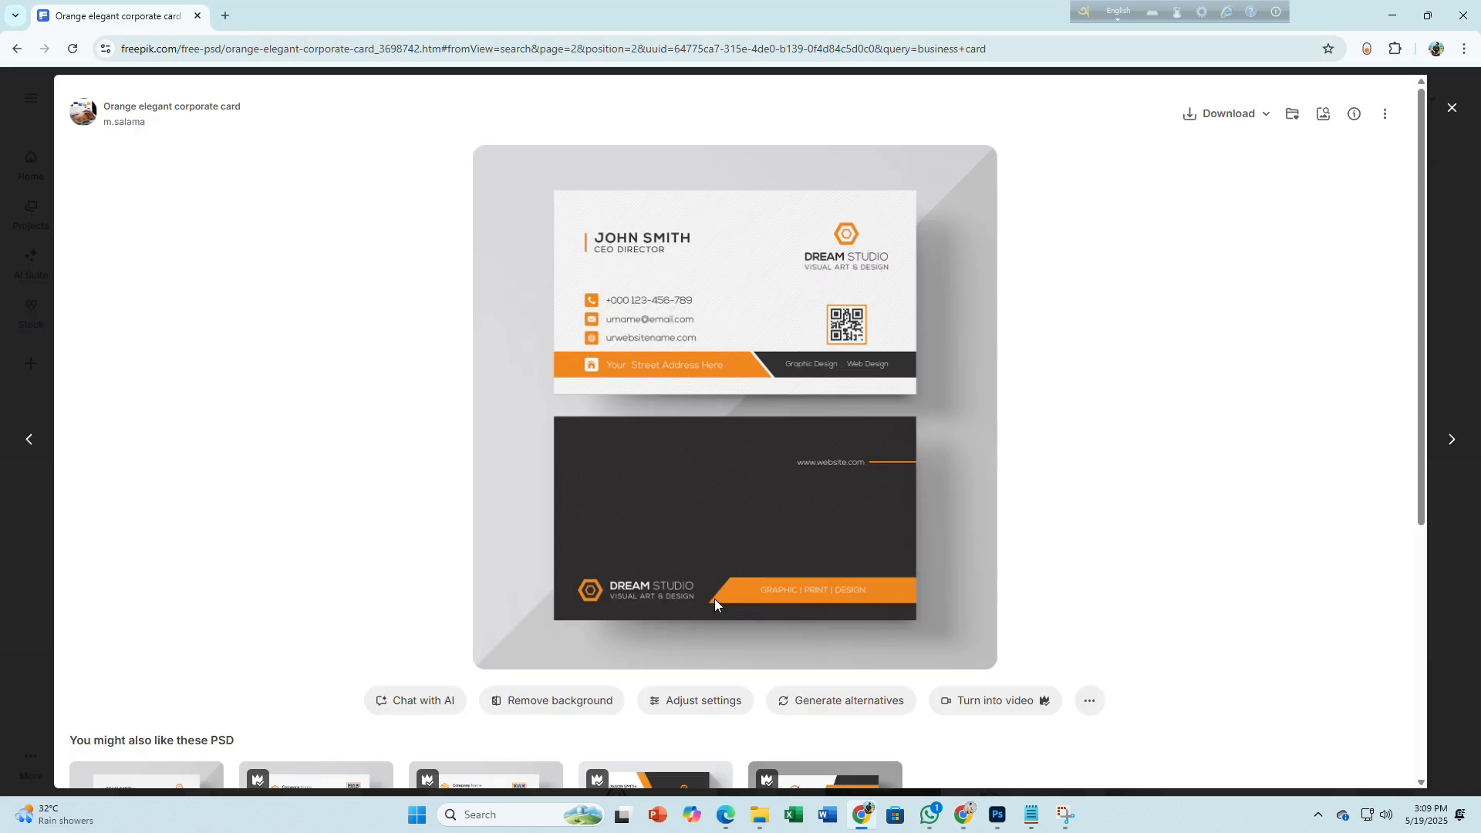
pyautogui.hotkey('alt', 'Tab')
# Copy the e-mail line onto the dark stripe, make it white, and retype it as 'Graphic Design'
pyautogui.moveTo(603, 430); pyautogui.dragTo(935, 512)
pyautogui.click(739, 143)
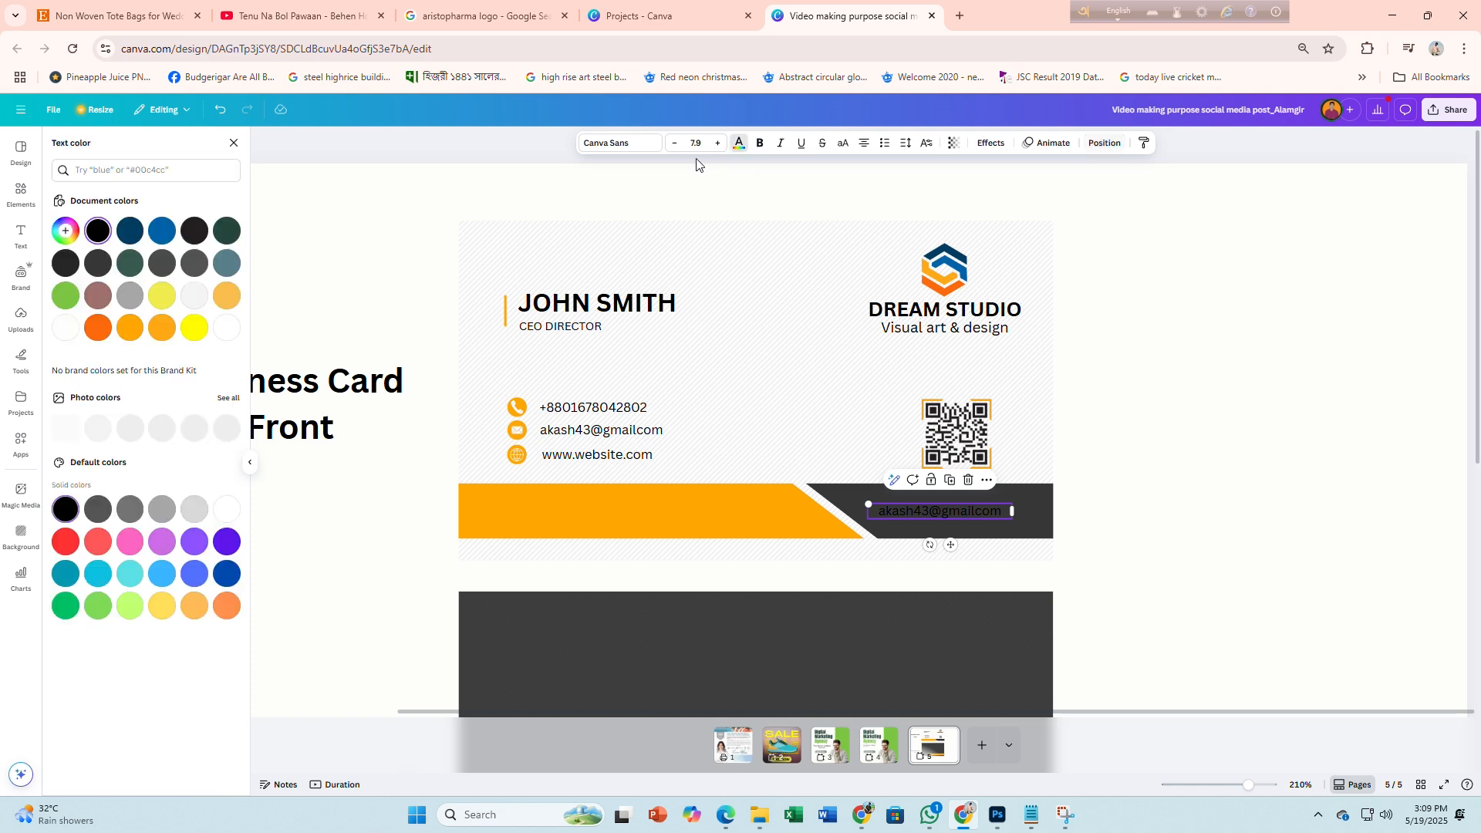
pyautogui.click(195, 295)
pyautogui.click(1173, 569)
pyautogui.doubleClick(1099, 515)
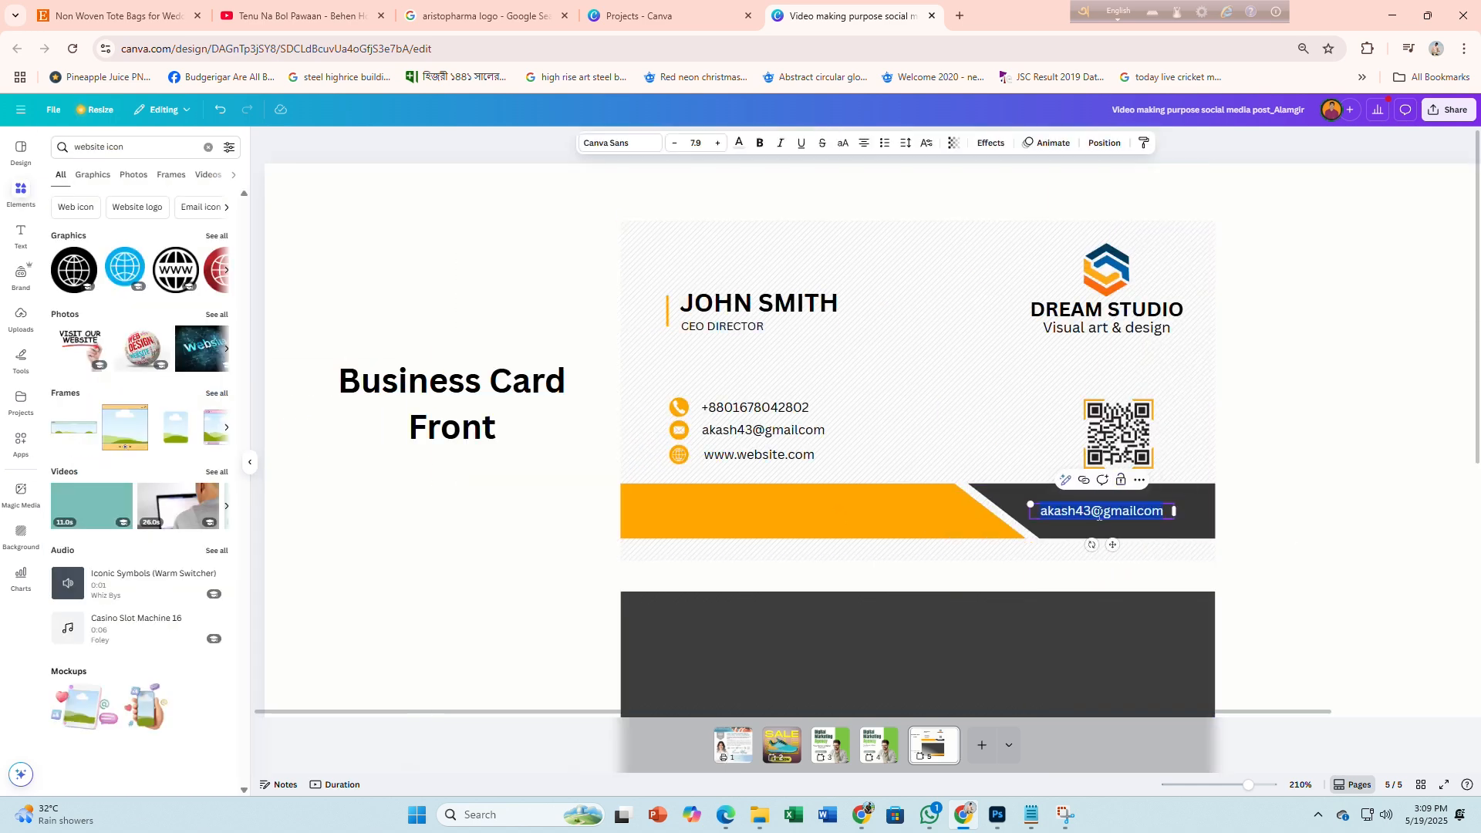
pyautogui.press('BackSpace')
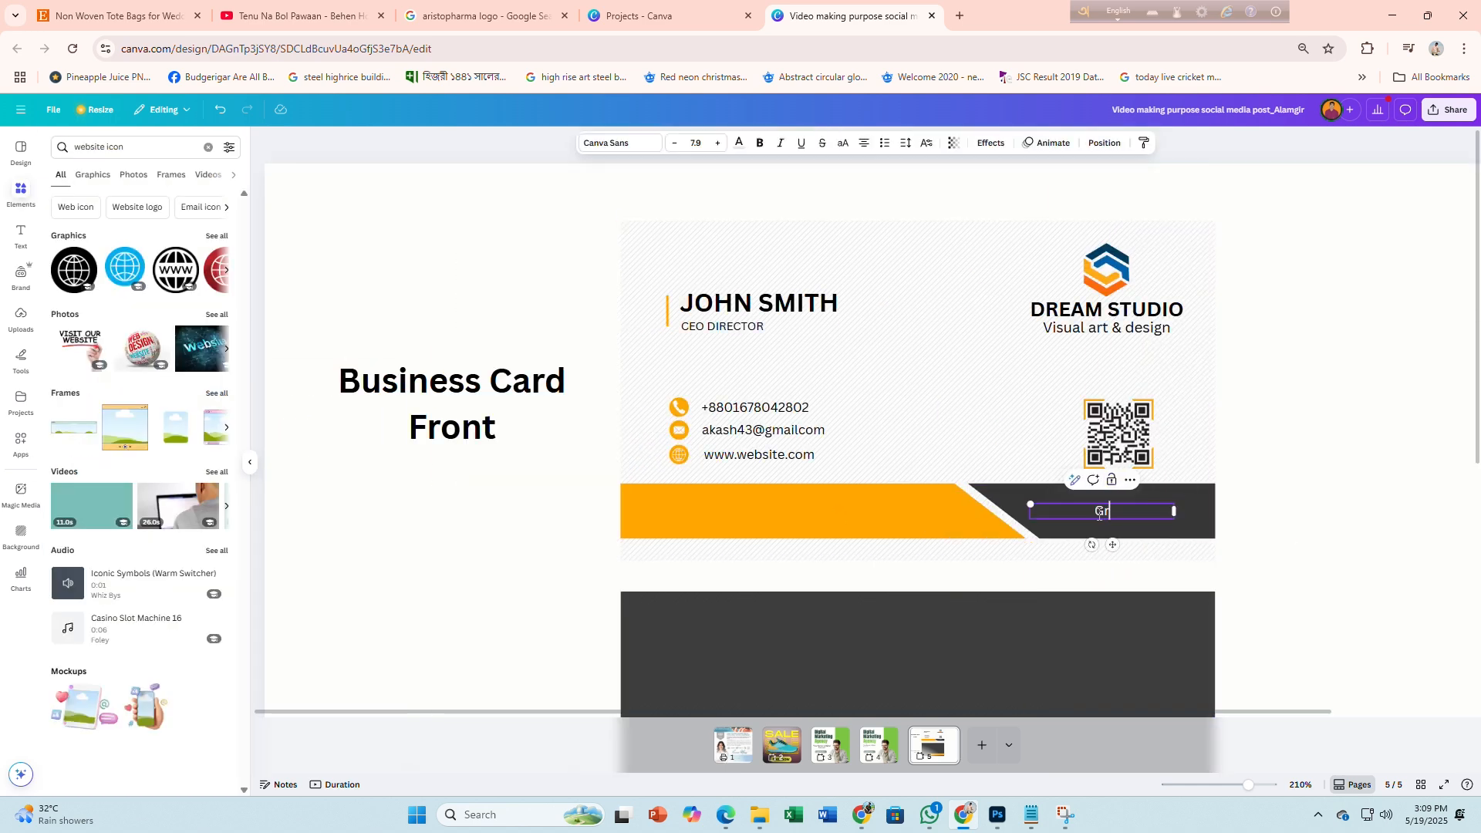
pyautogui.write('Graphic Designer')
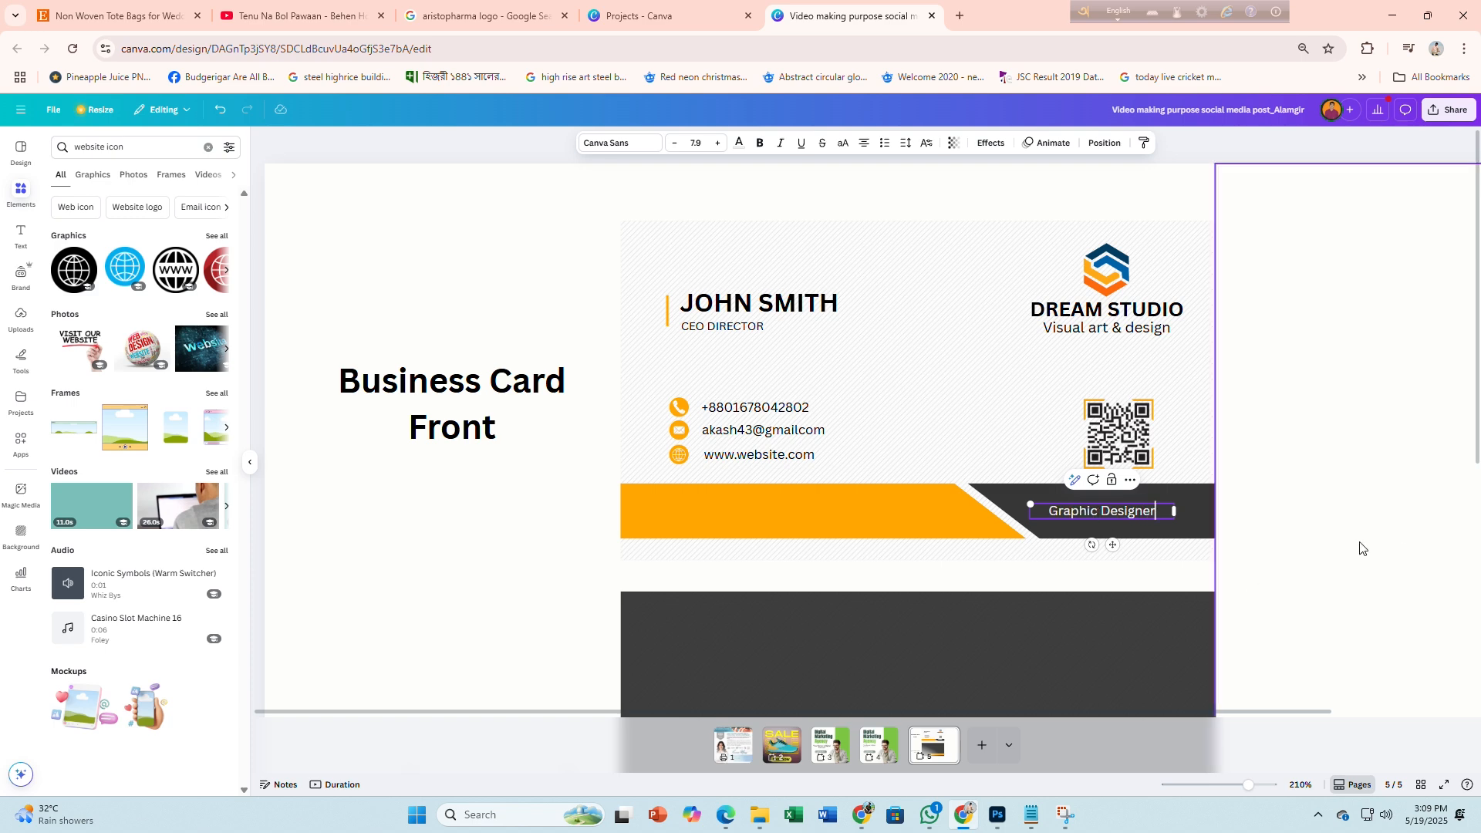
pyautogui.press('BackSpace')
pyautogui.press('BackSpace')
pyautogui.click(1362, 562)
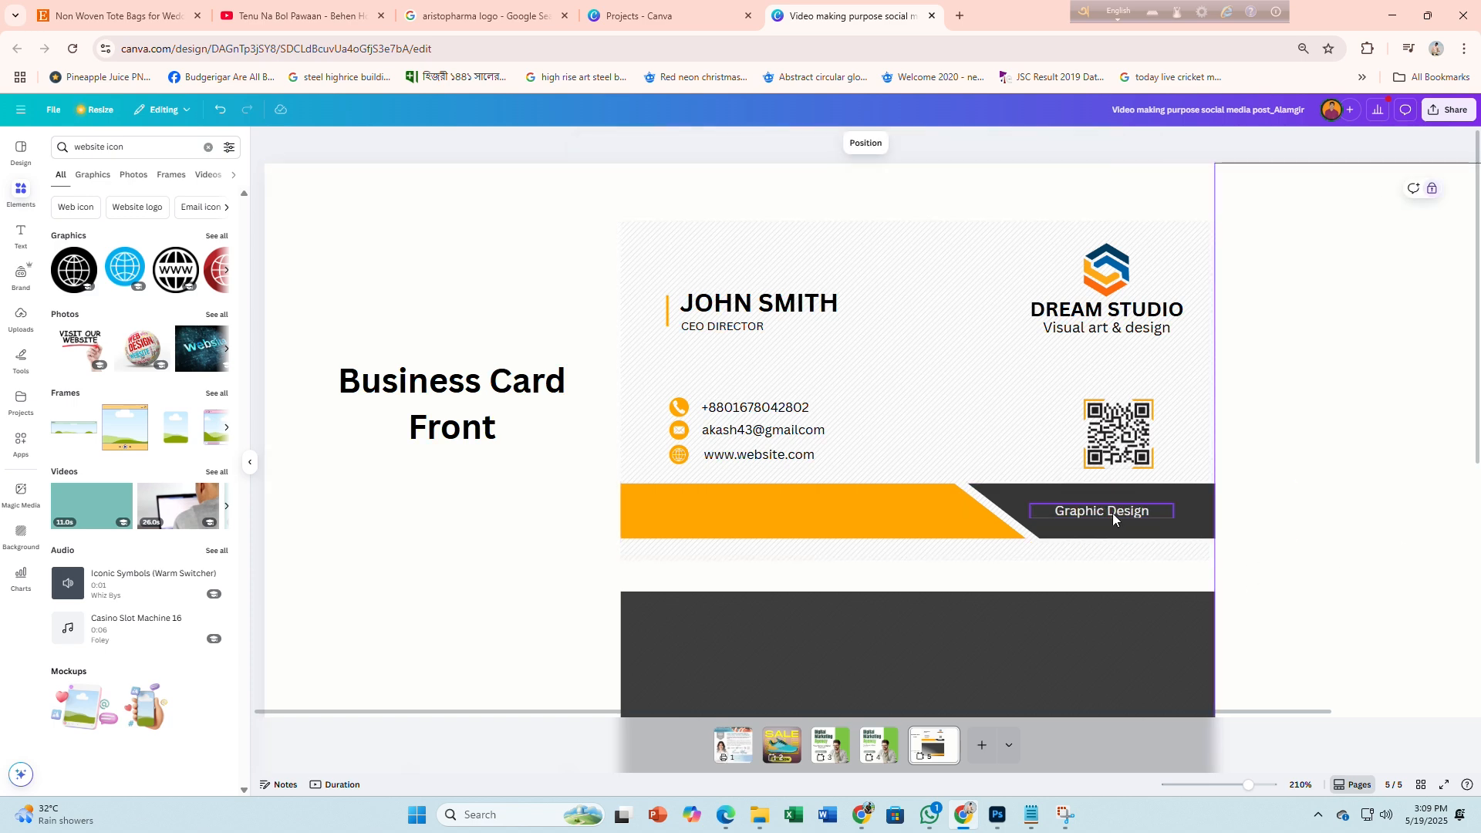